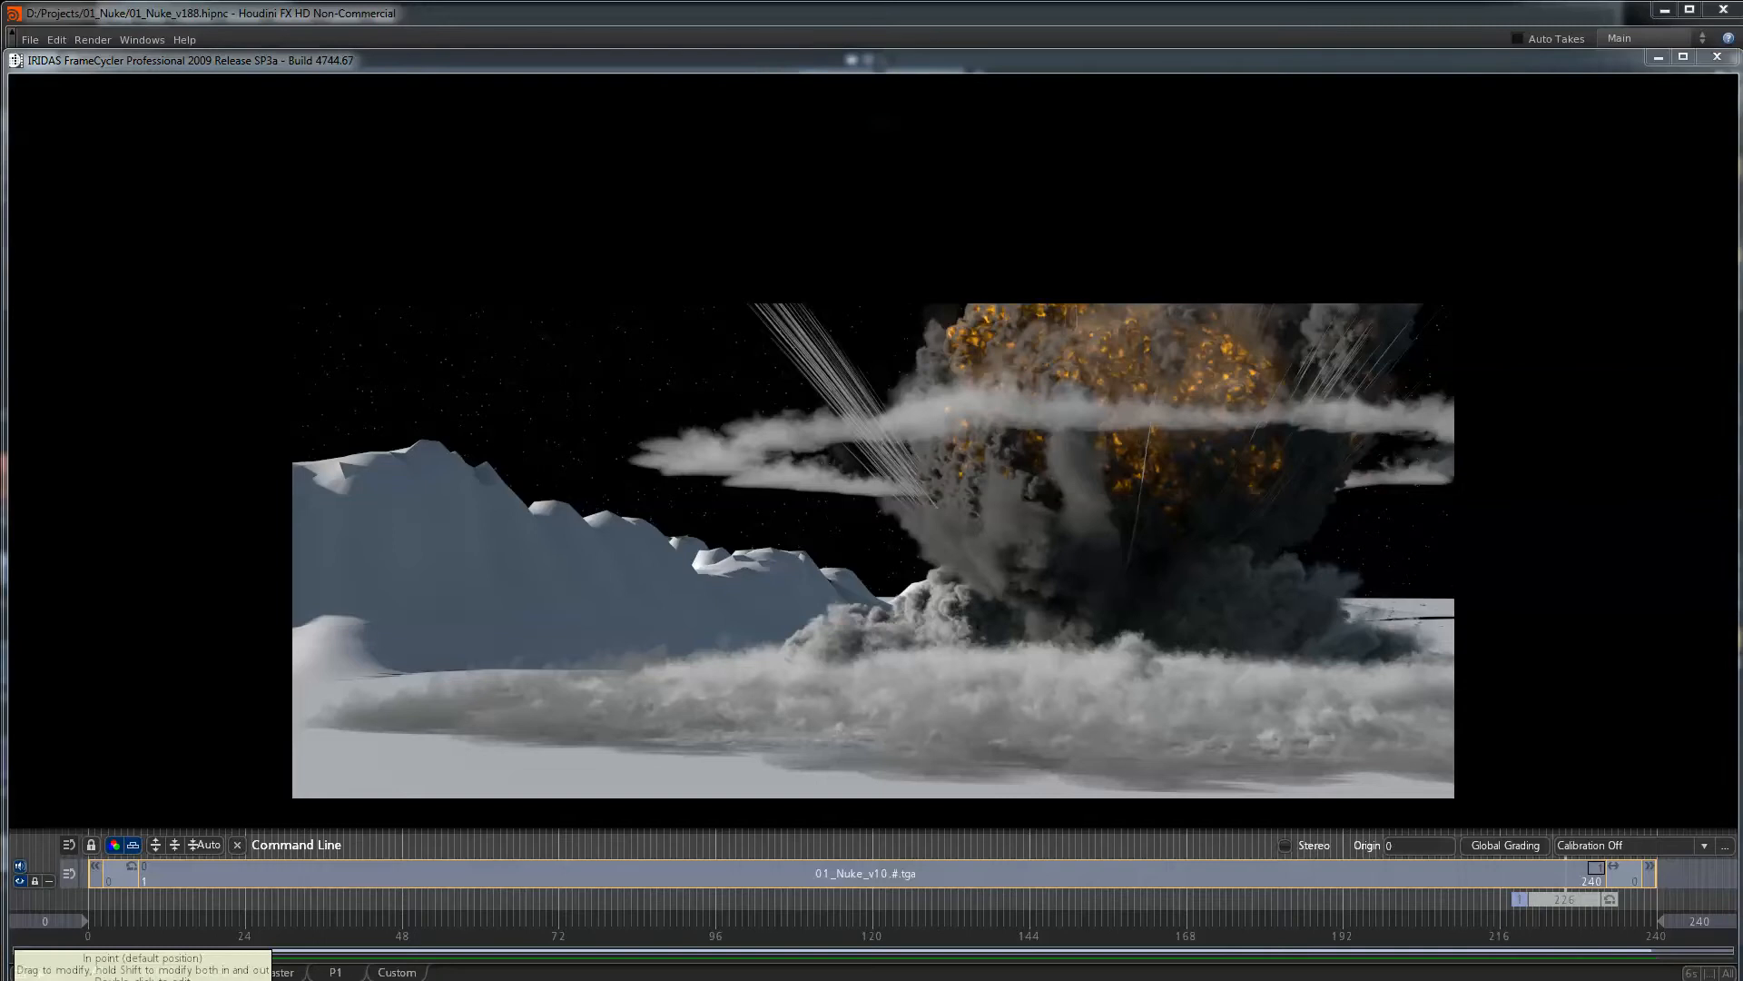
Switch to Houdini and open the network inside the 05_Fluid_GroundRupture object.
key("alt+Tab")
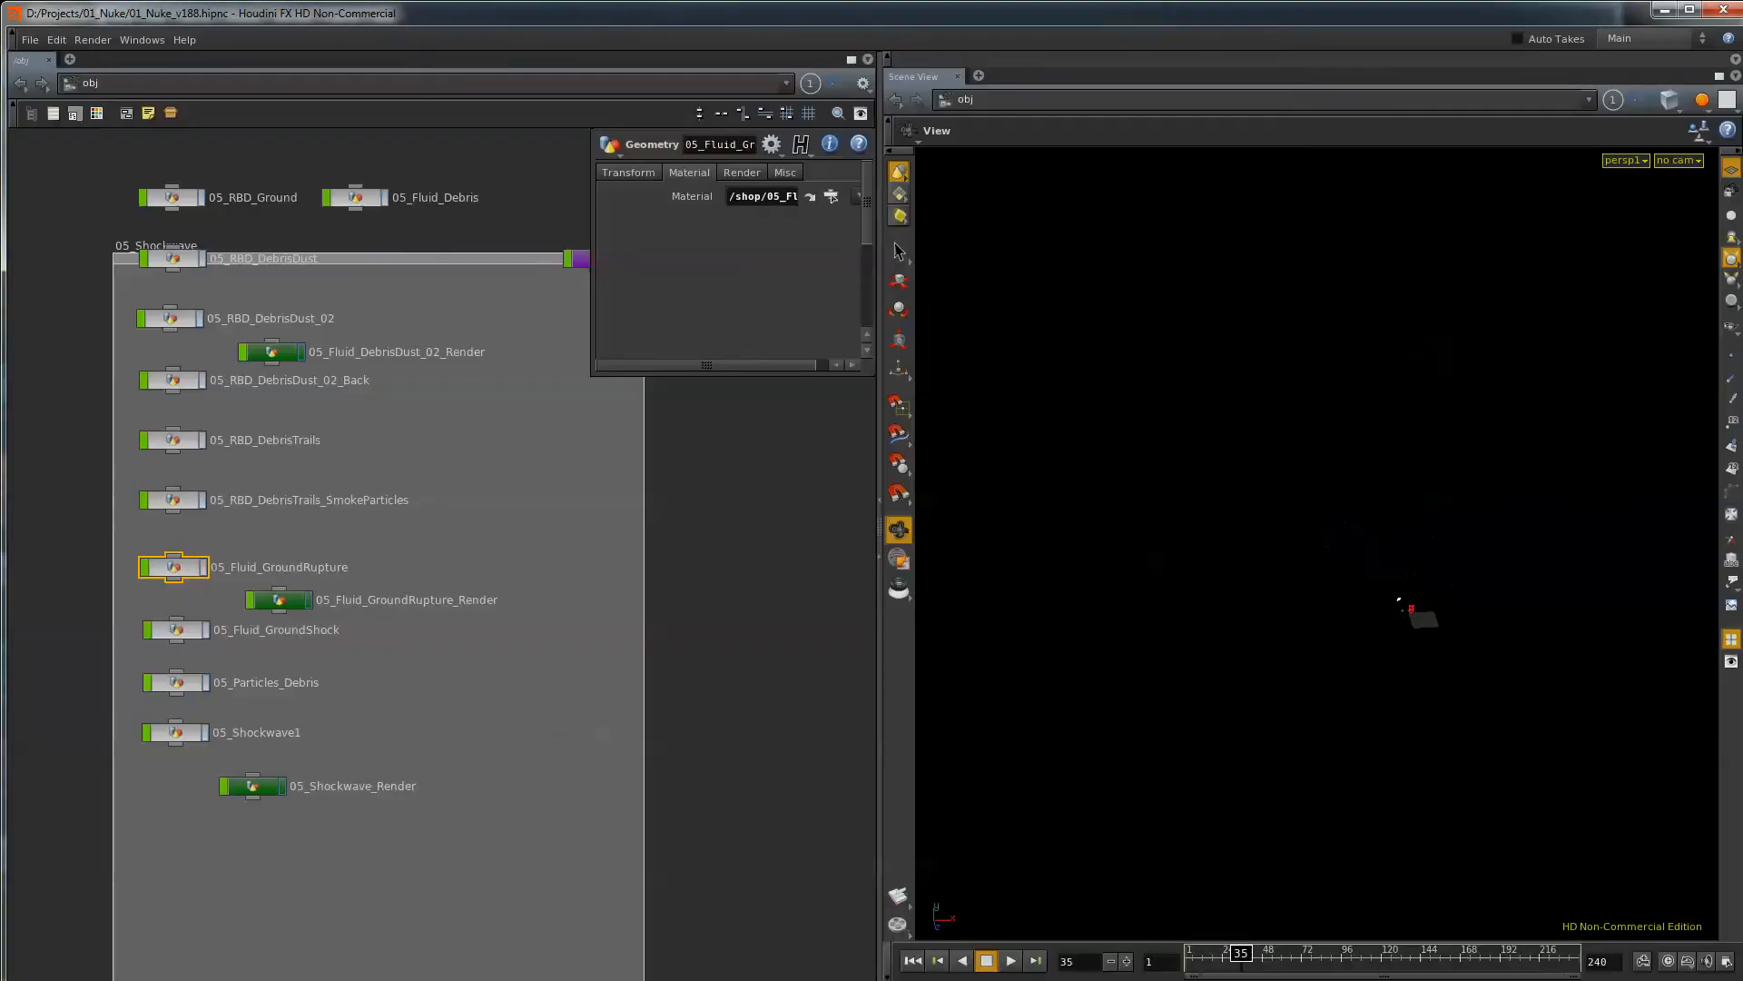
left_click(187, 443)
left_click(192, 390)
left_click(193, 513)
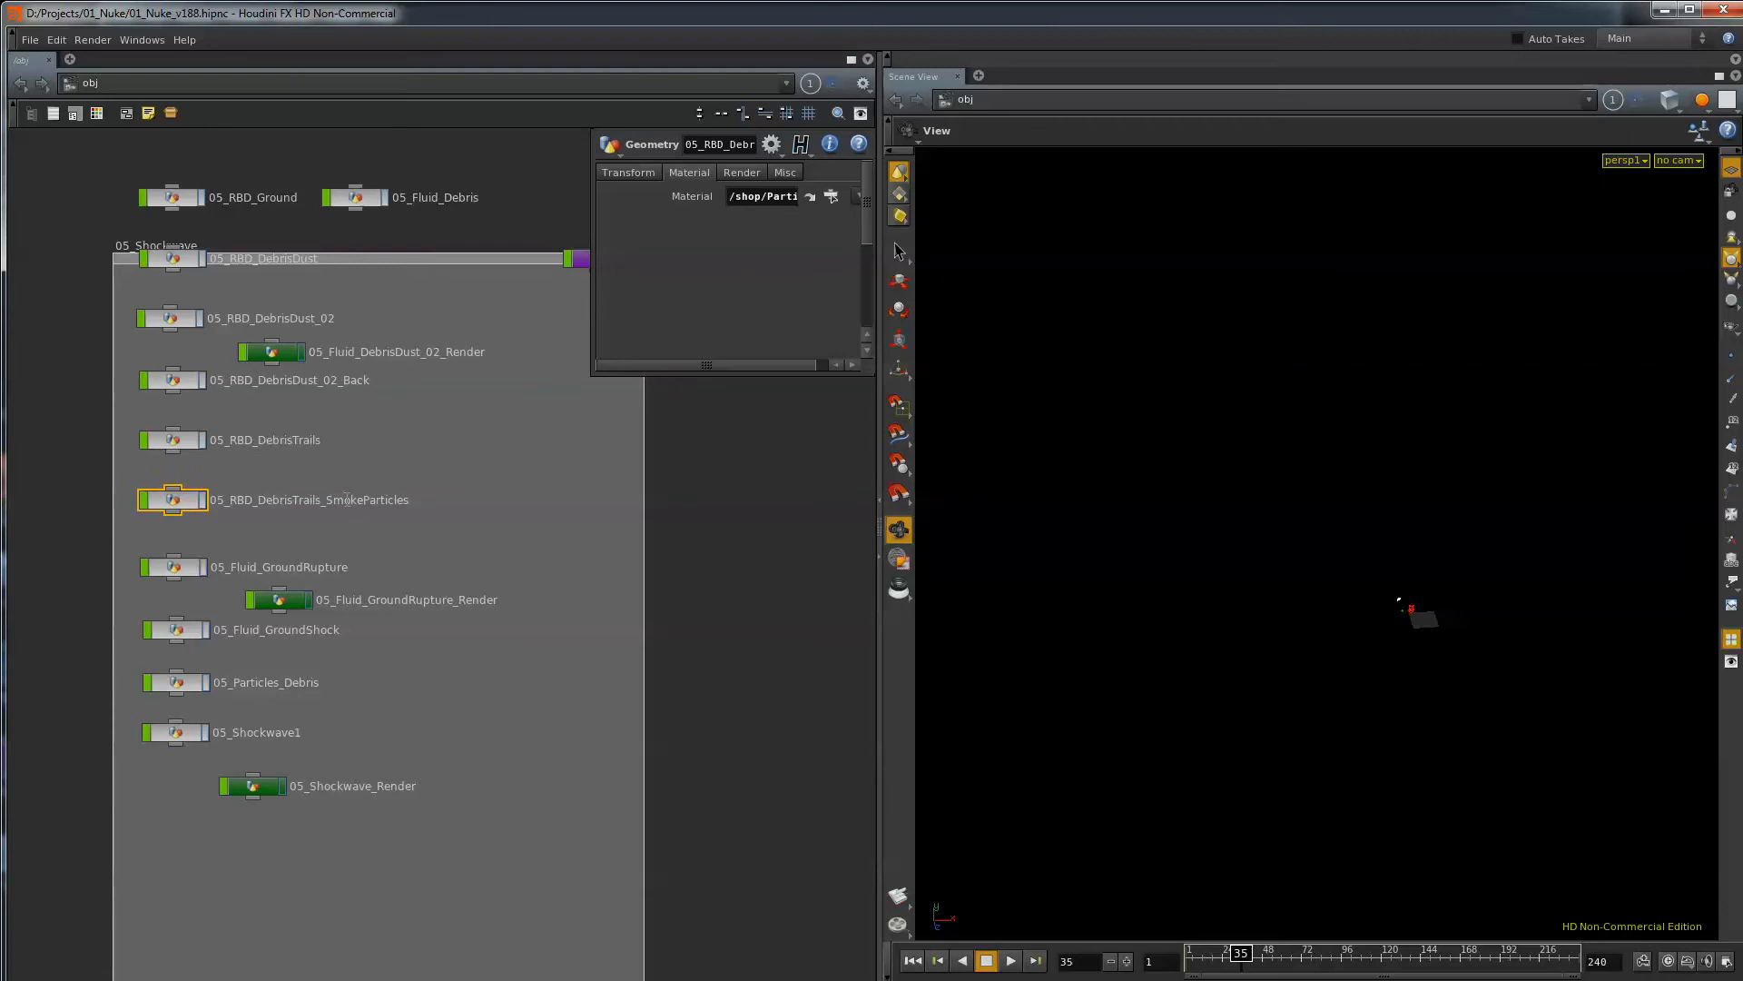
left_click(175, 568)
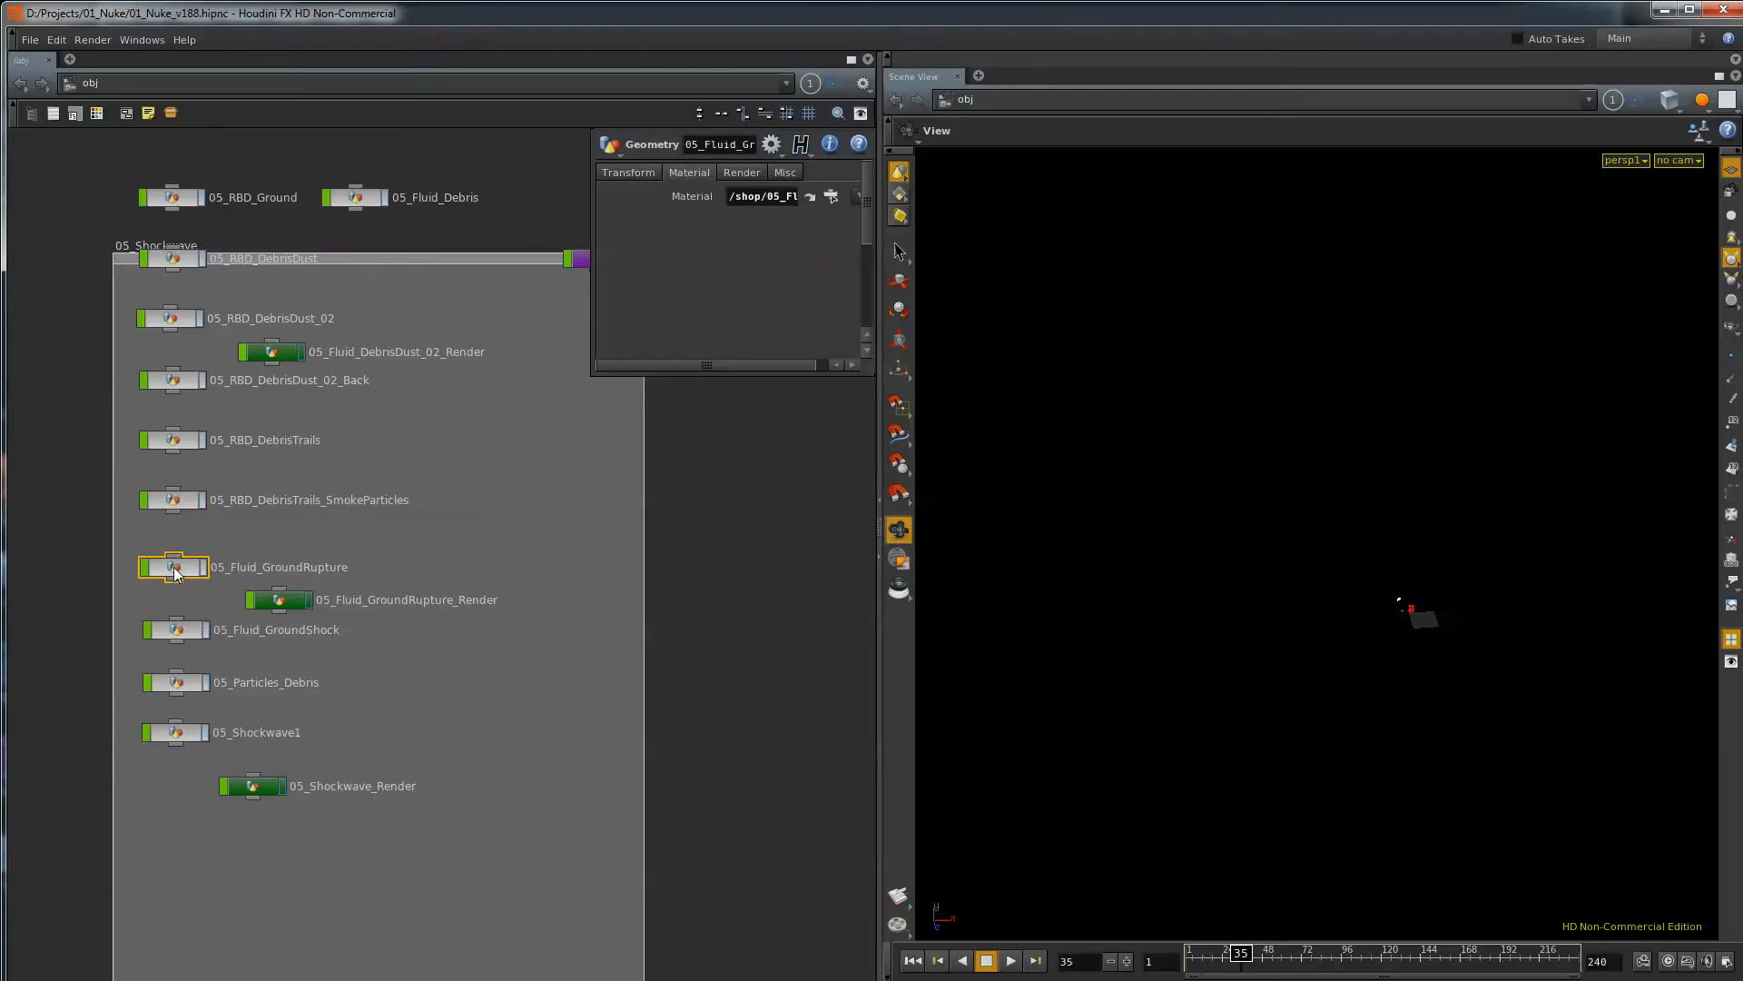
double_click(174, 568)
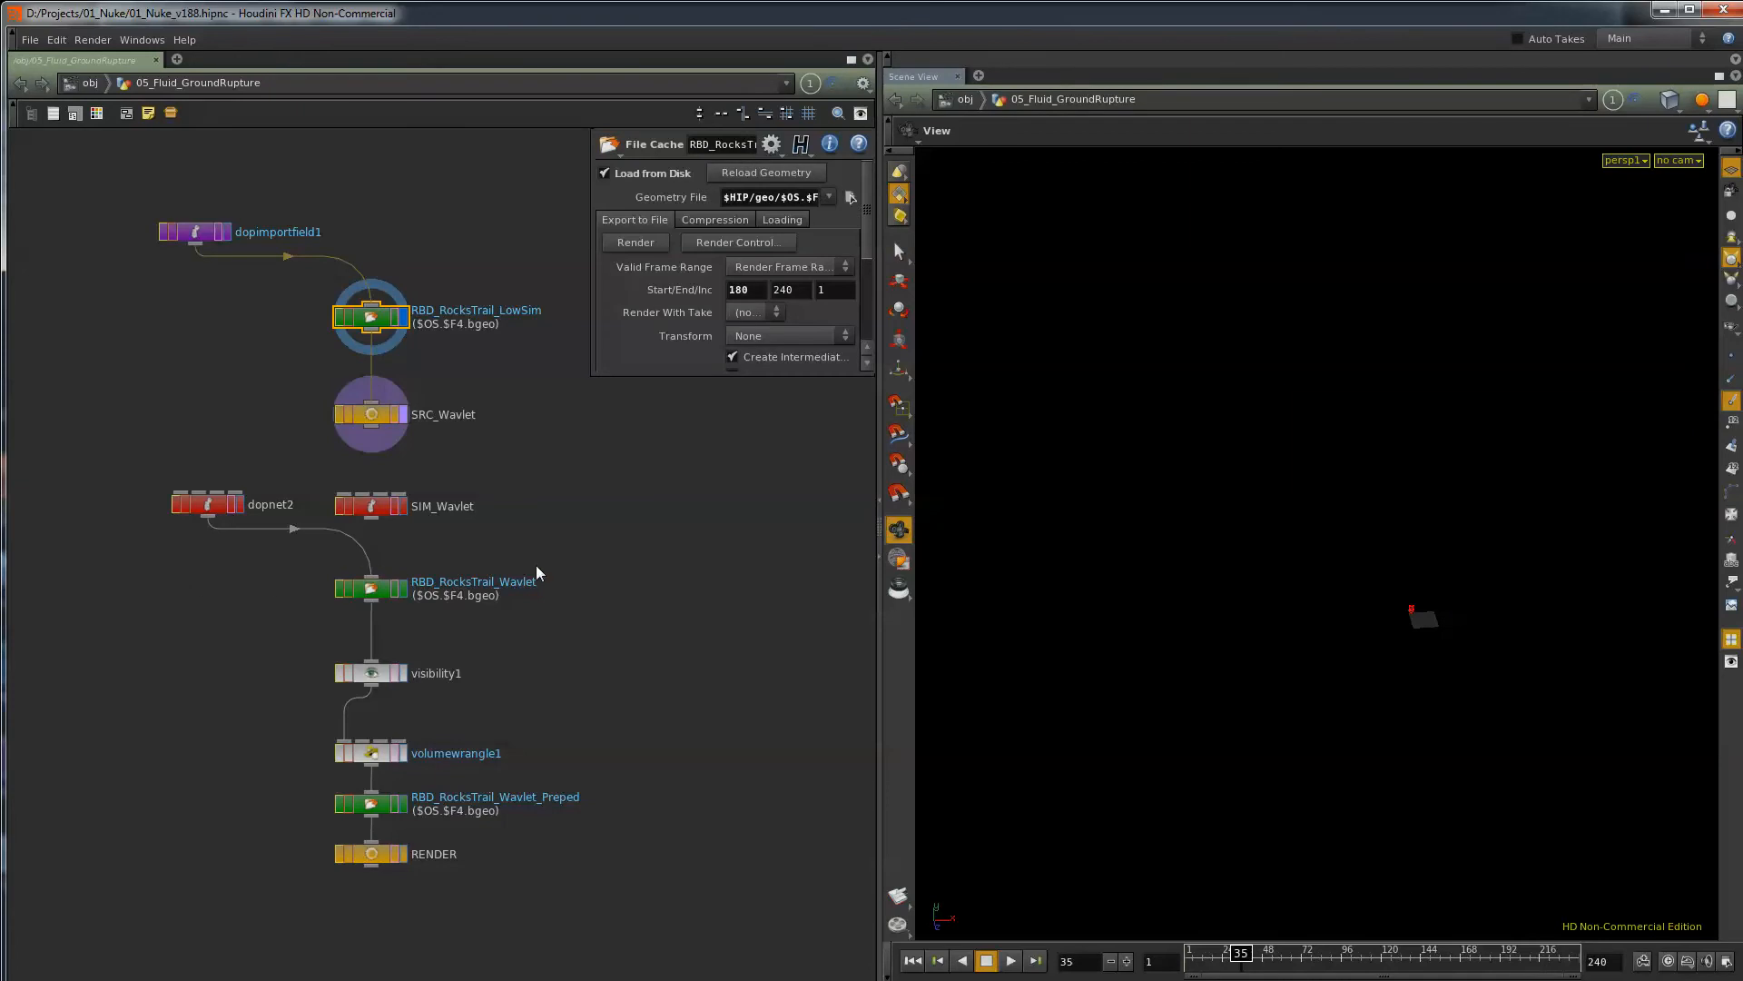
Display the RBD_Ground_v01 cache, show its parameters and scrub the timeline to frame 37.
scroll(561, 819, "down", 10)
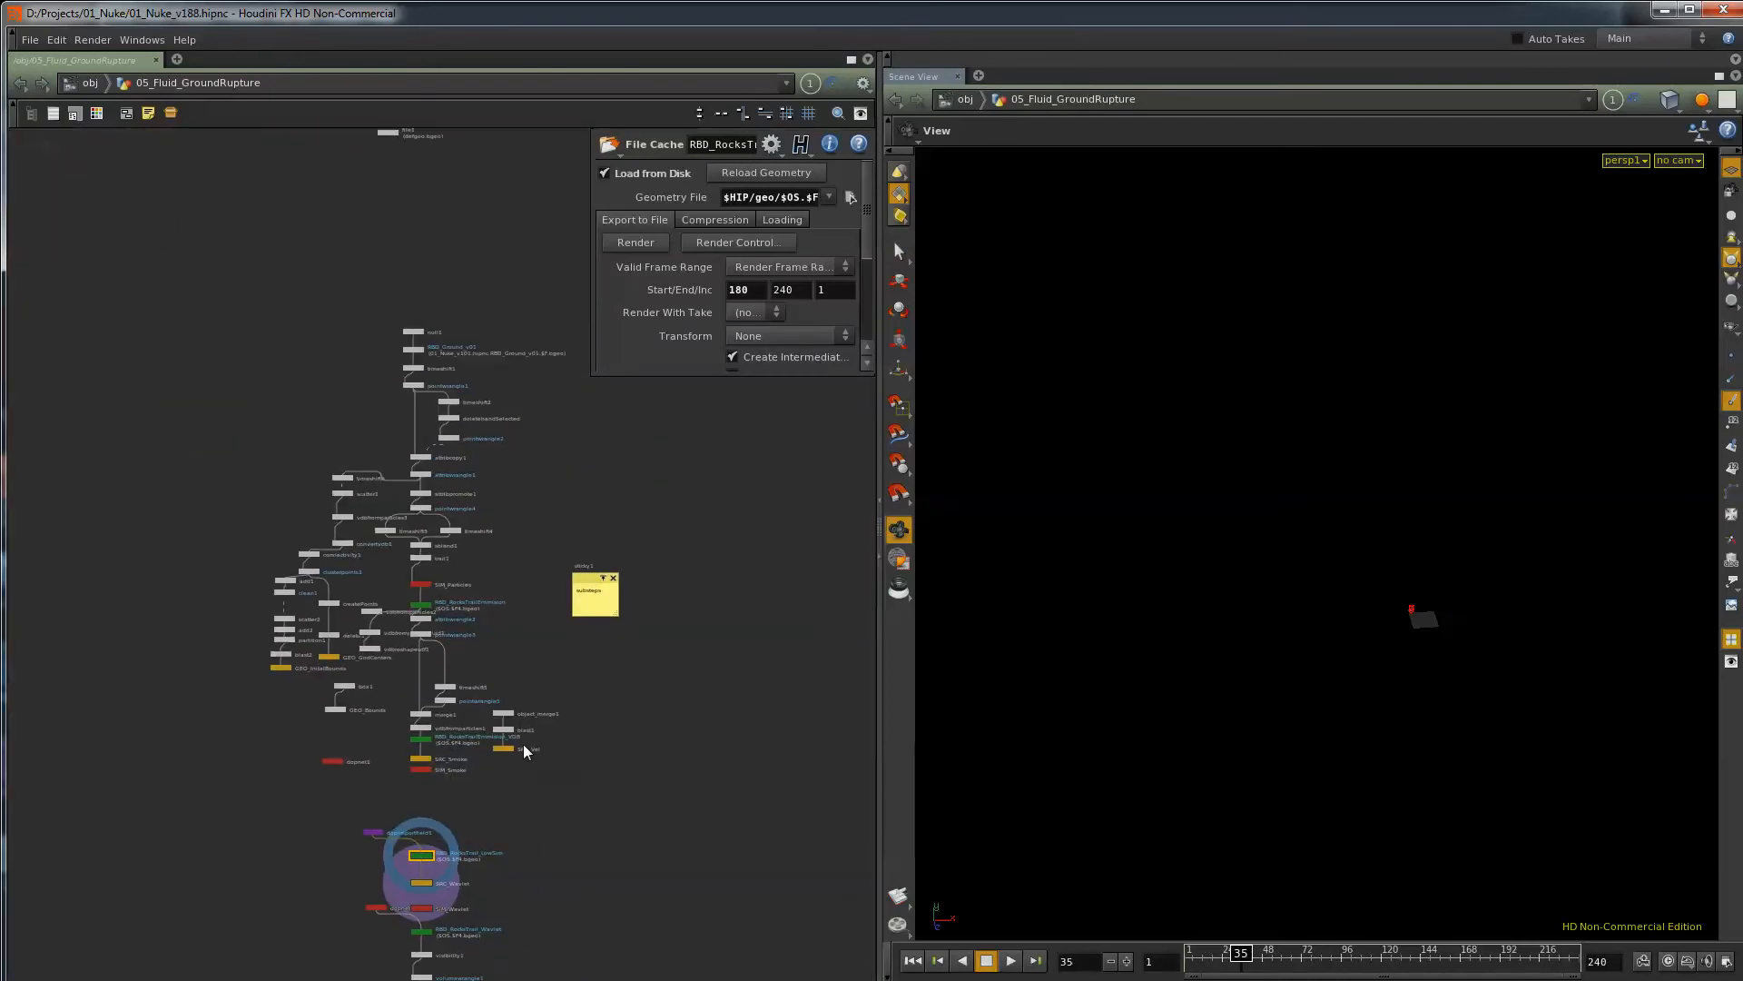
scroll(476, 455, "up", 3)
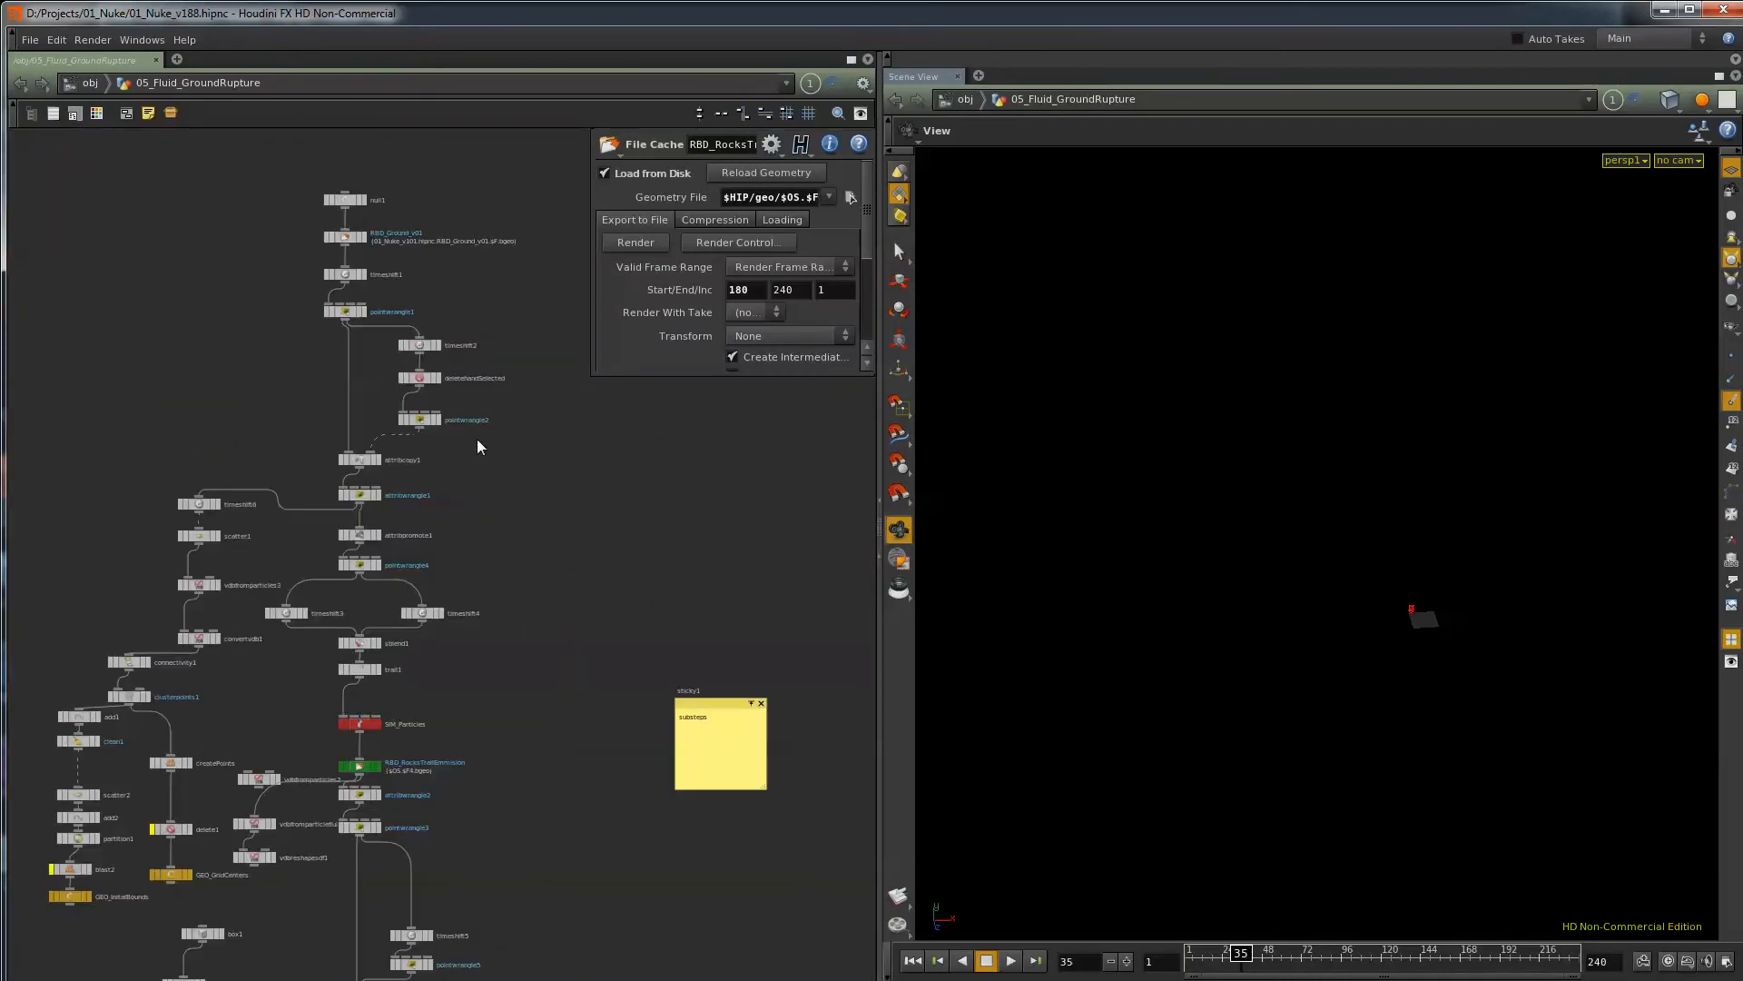
left_click(363, 240)
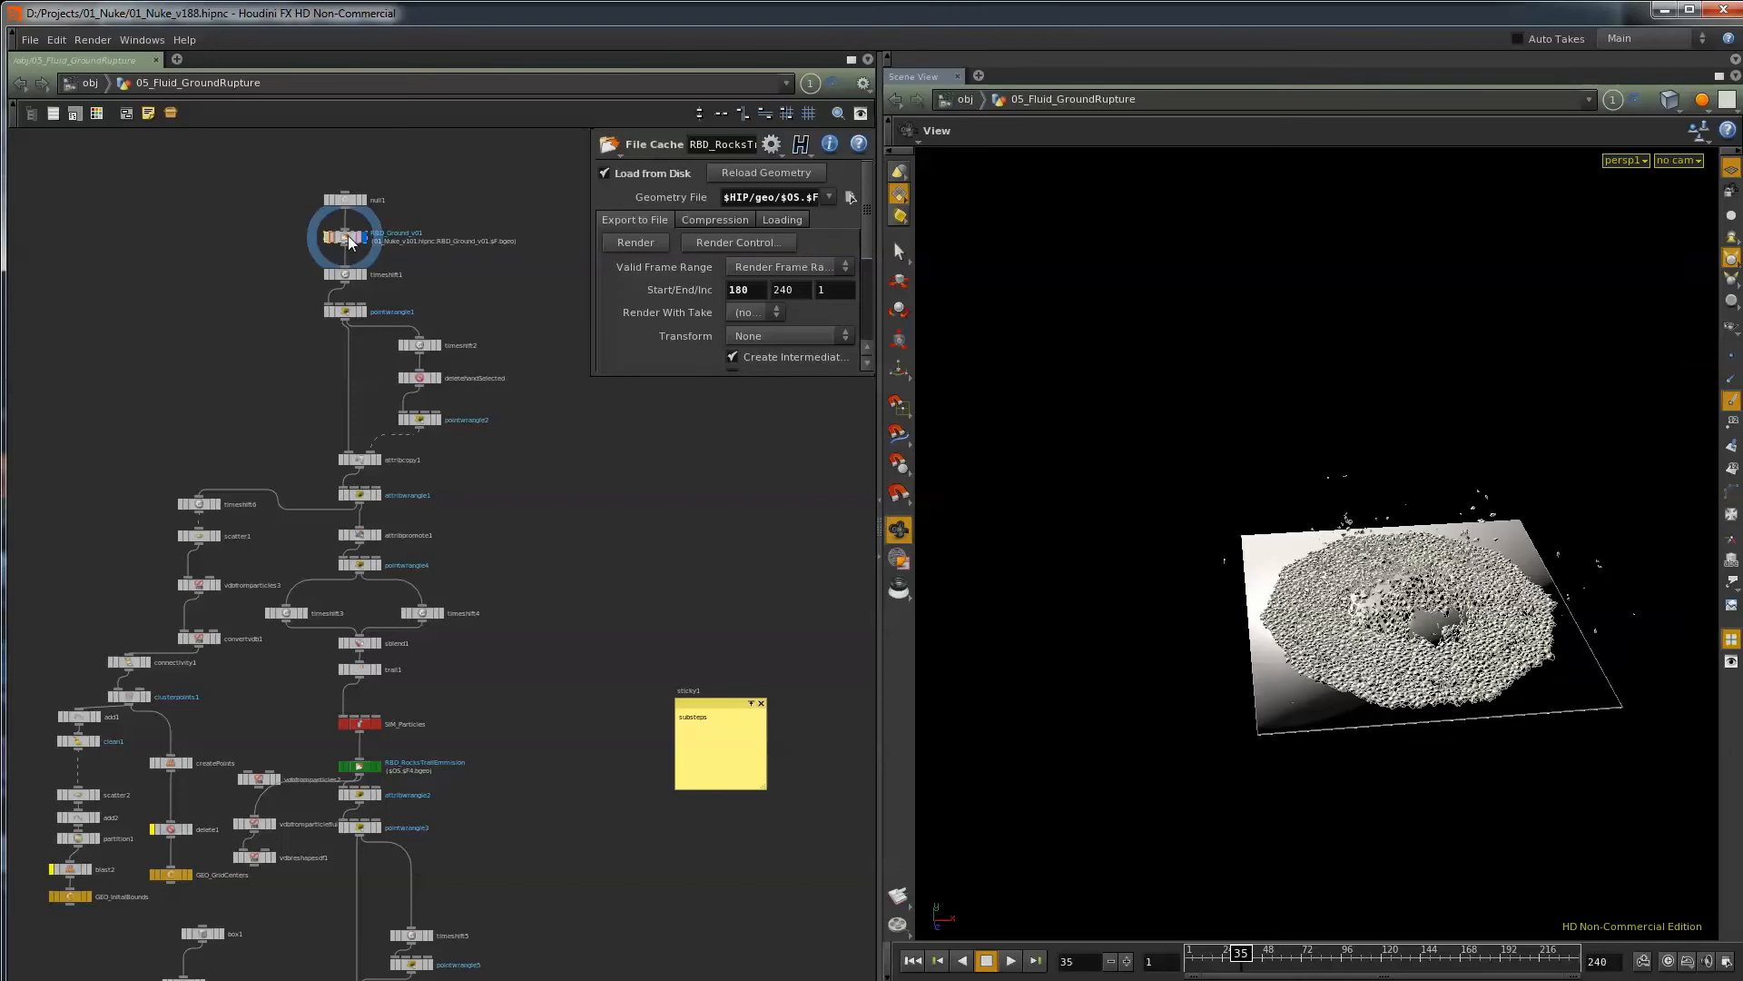
left_click(347, 236)
left_click_drag(1186, 970, 1251, 955)
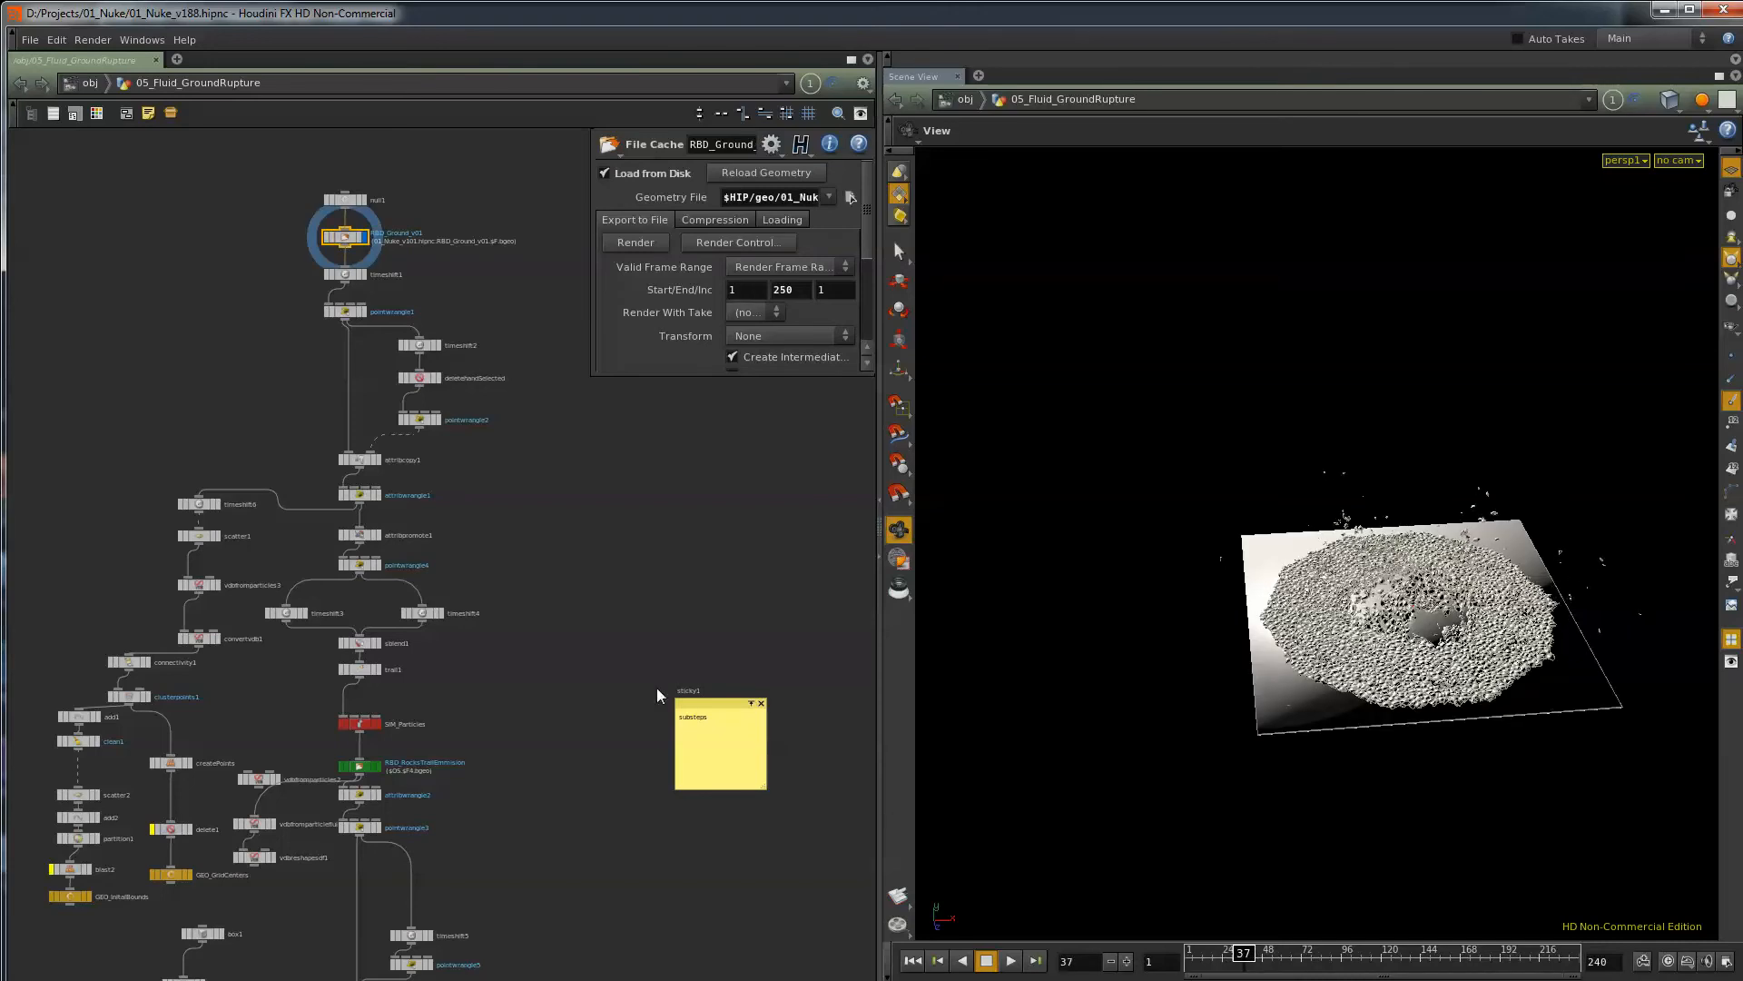
Display attribwrangle1 with its parameters and scrub the timeline back to frame 19.
scroll(368, 545, "up", 3)
left_click(388, 474)
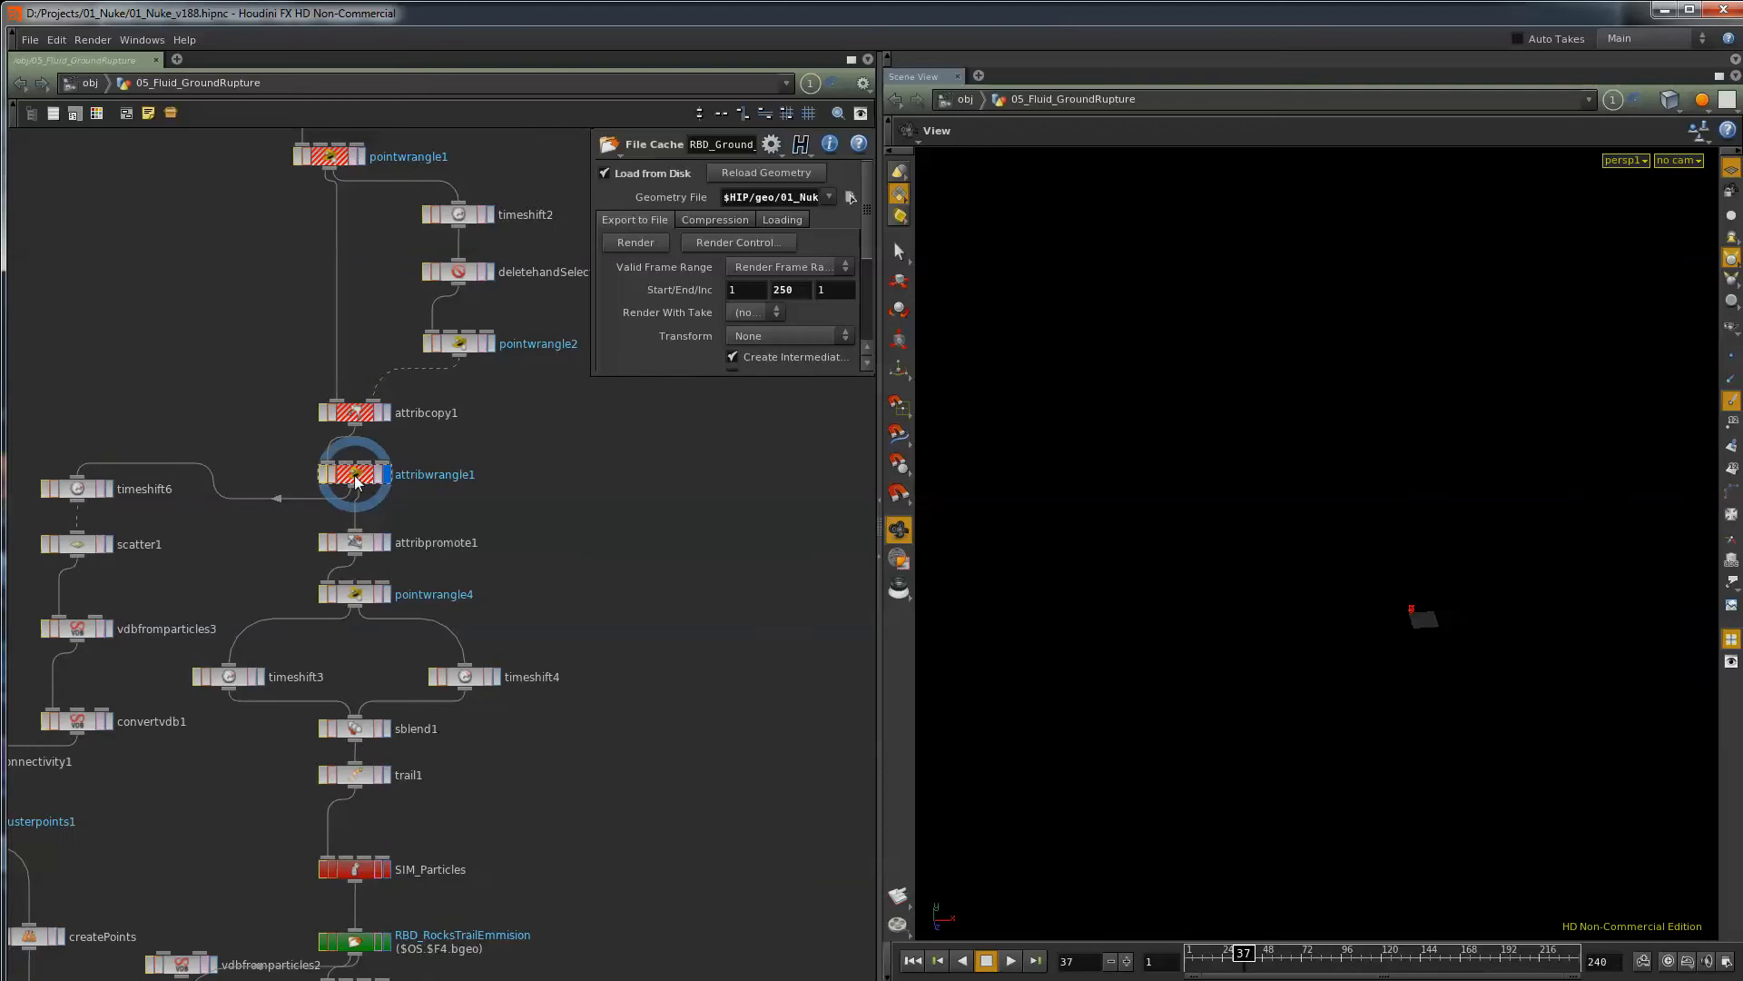
left_click(356, 479)
left_click(1205, 958)
mouse_move(1206, 958)
left_mouse_down()
mouse_move(1180, 960)
mouse_move(1213, 966)
left_mouse_up()
Display RBD_Ground_v01 for comparison, and check timeshift1's frame offset and output at frame 199.
middle_click_drag(419, 531, 400, 810)
left_click(345, 309)
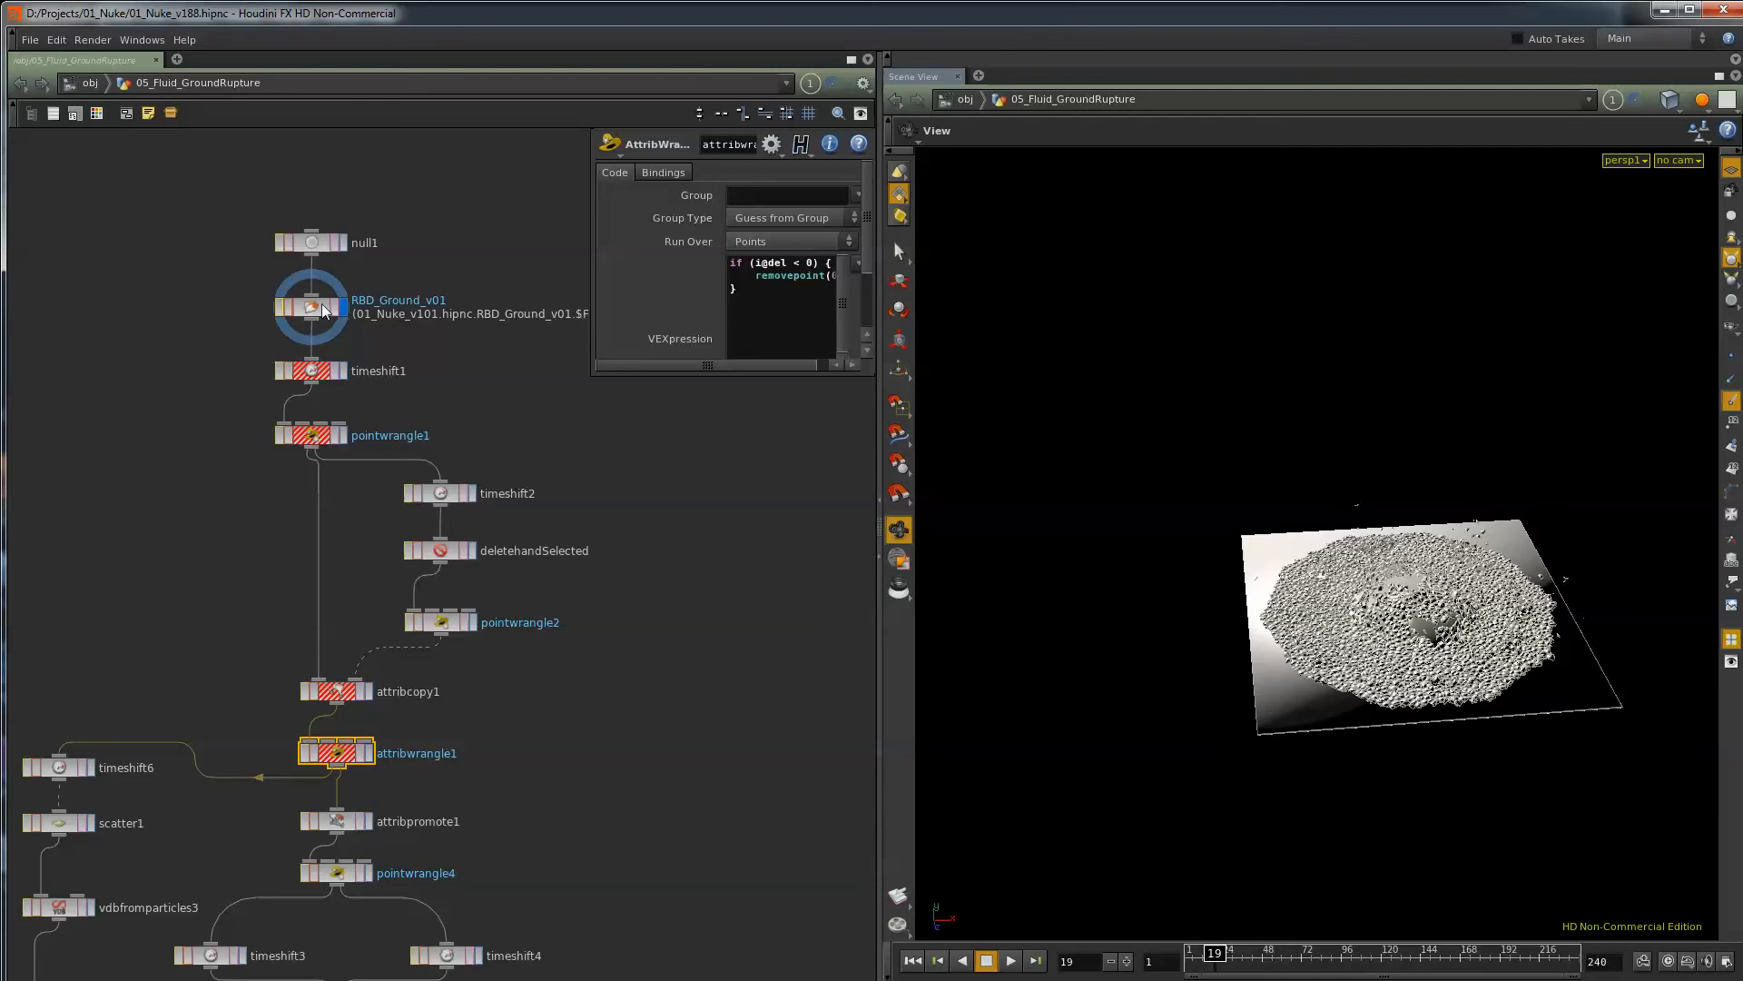
left_click(325, 309)
left_click(344, 371)
left_click(313, 370)
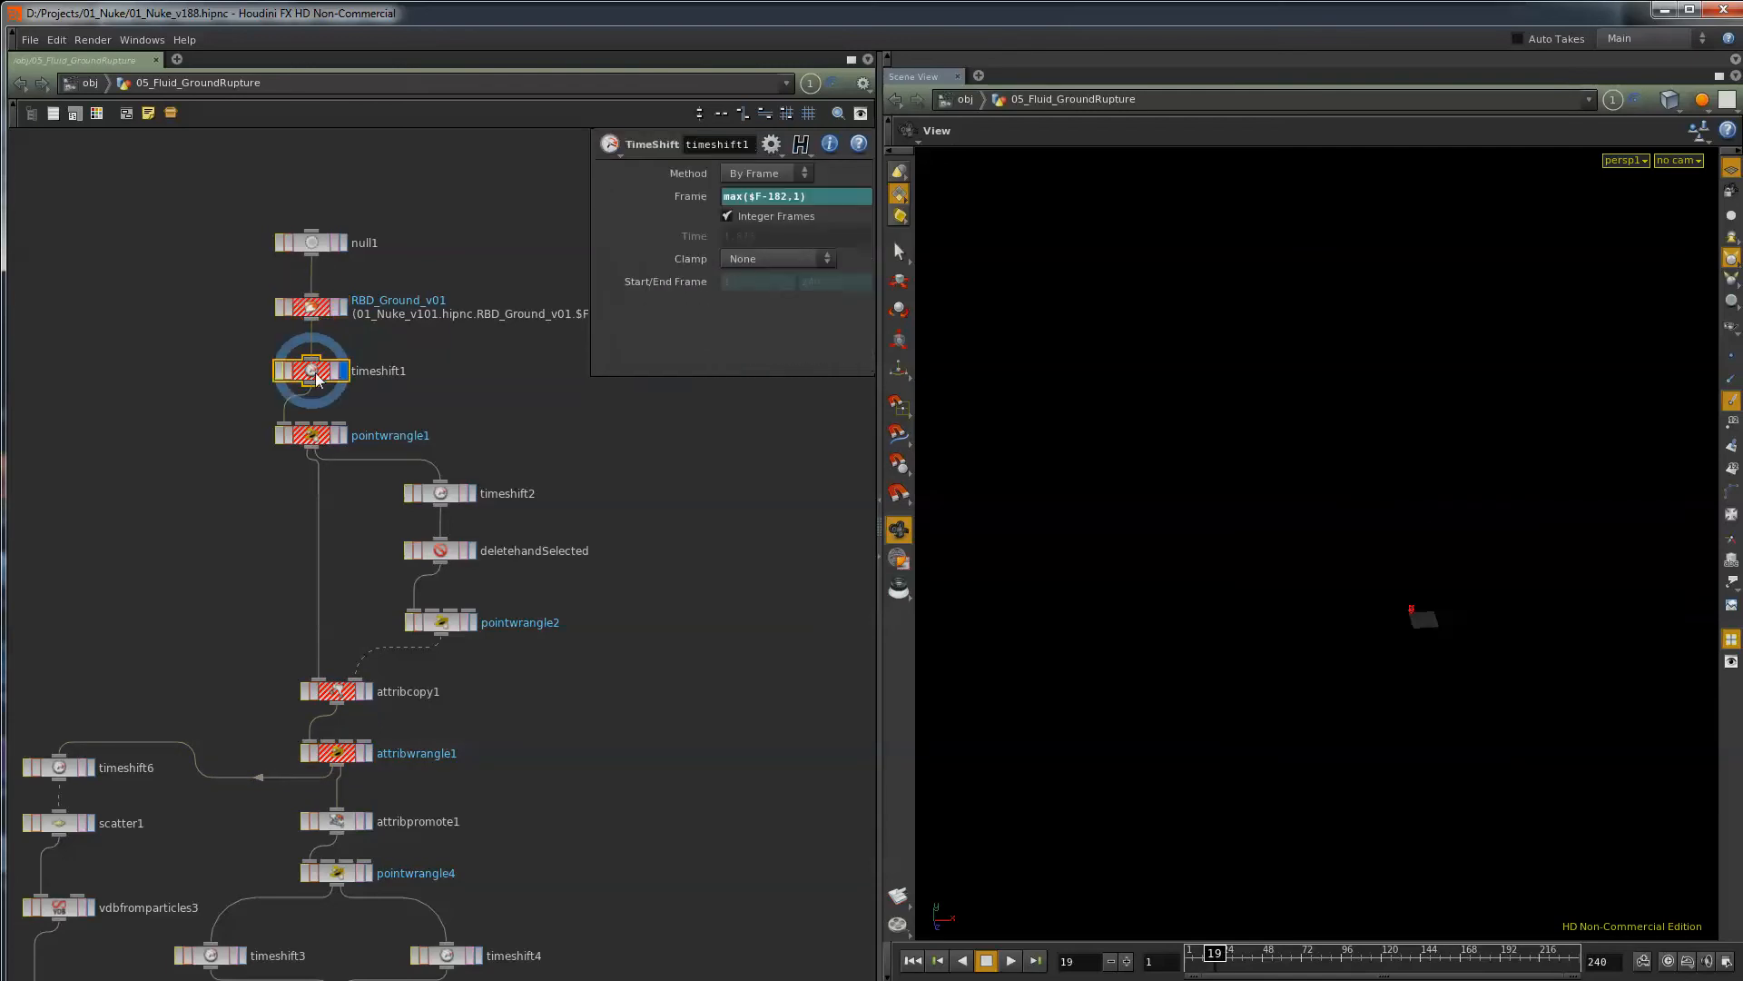
left_click_drag(1214, 960, 1512, 963)
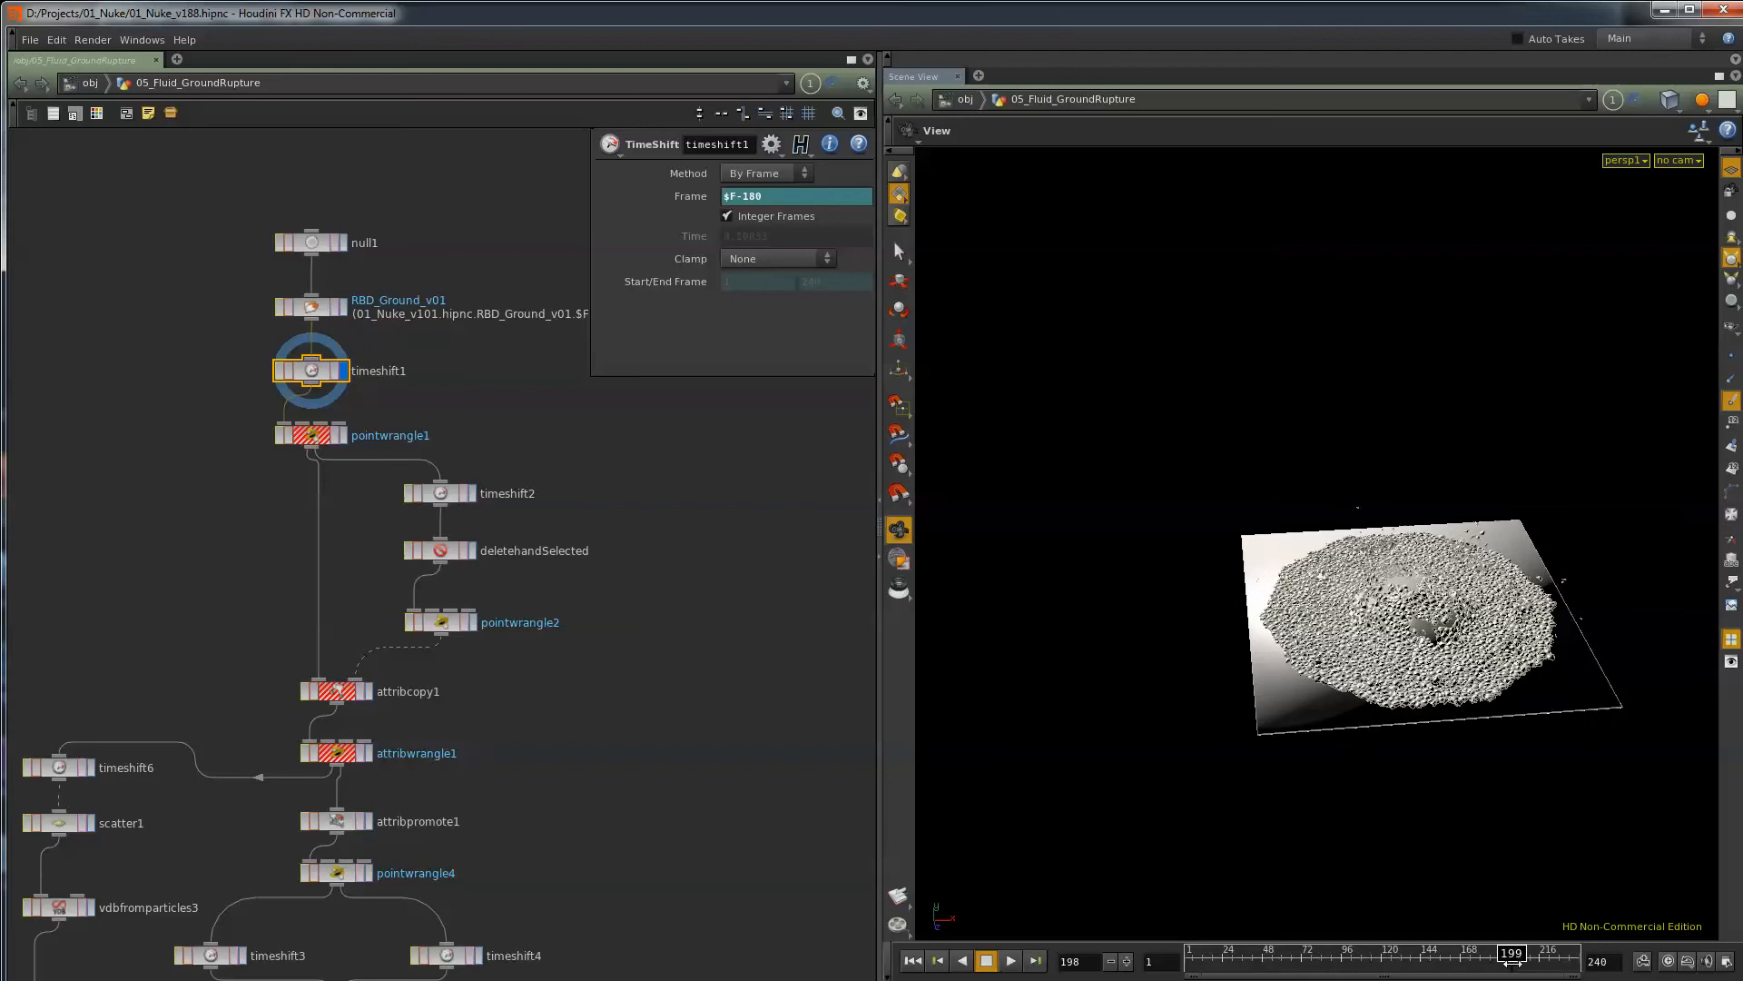
Display pointwrangle1 and show the VEX code that sets its point attributes.
scroll(352, 434, "up", 5)
left_click(347, 419)
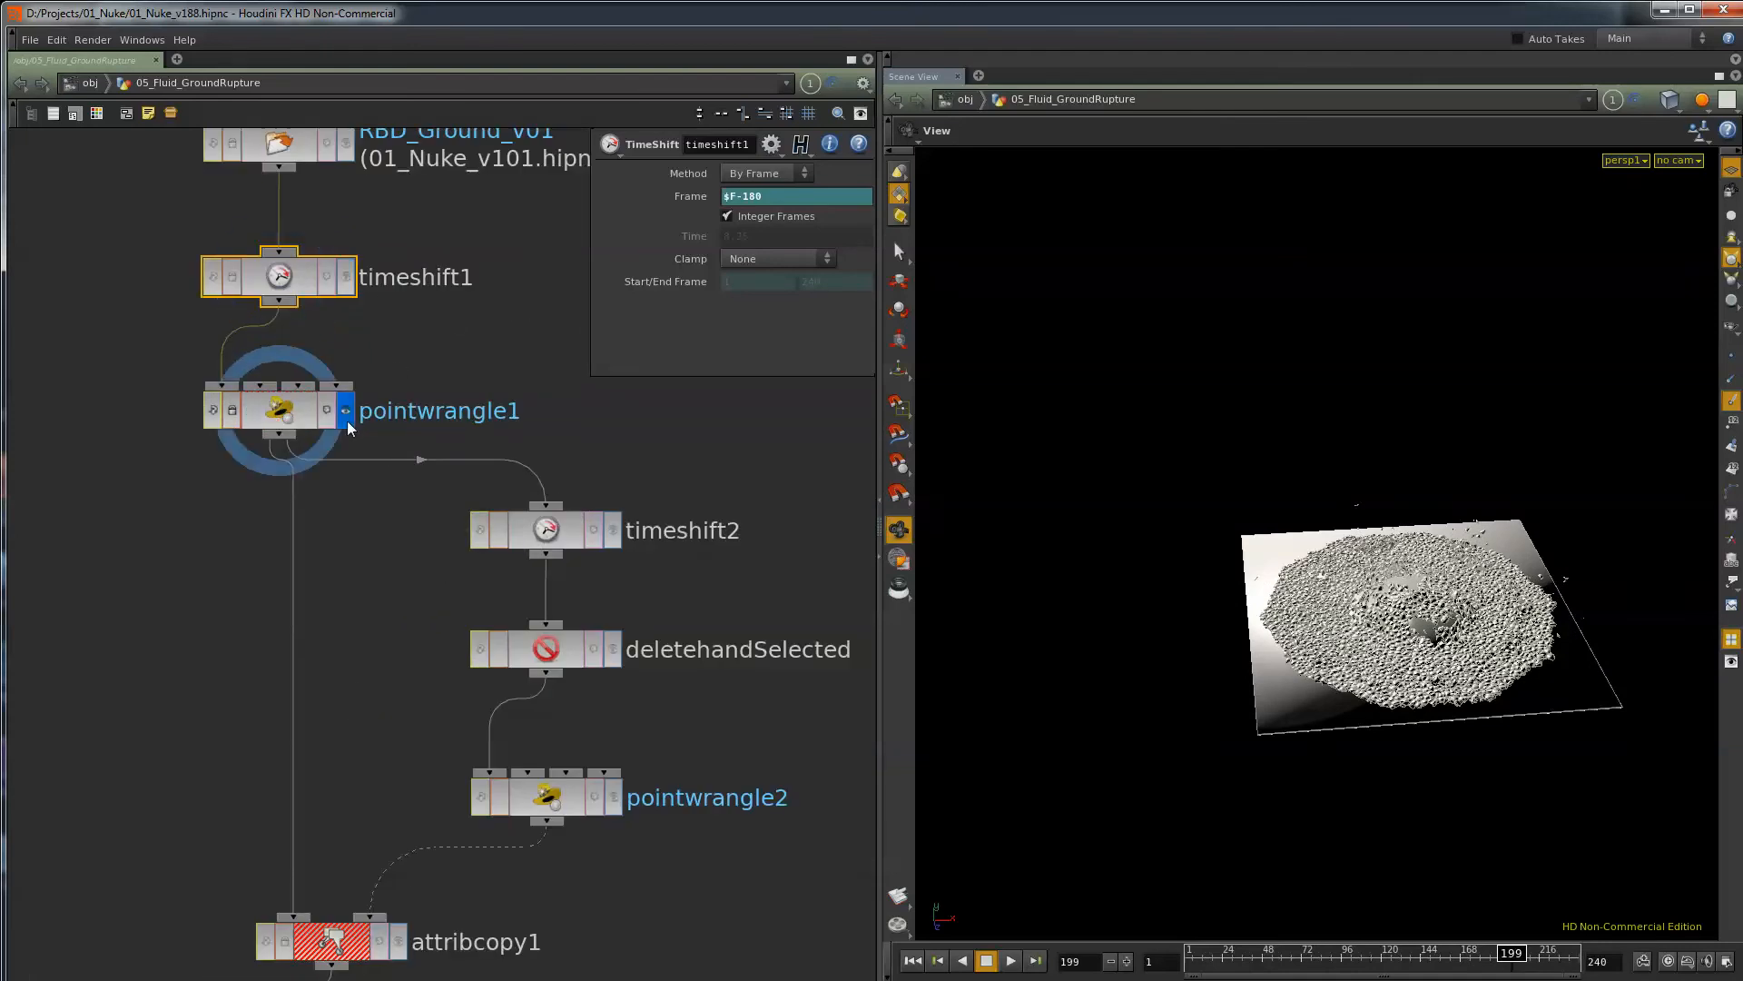
left_click(293, 410)
middle_click_drag(372, 619, 415, 410)
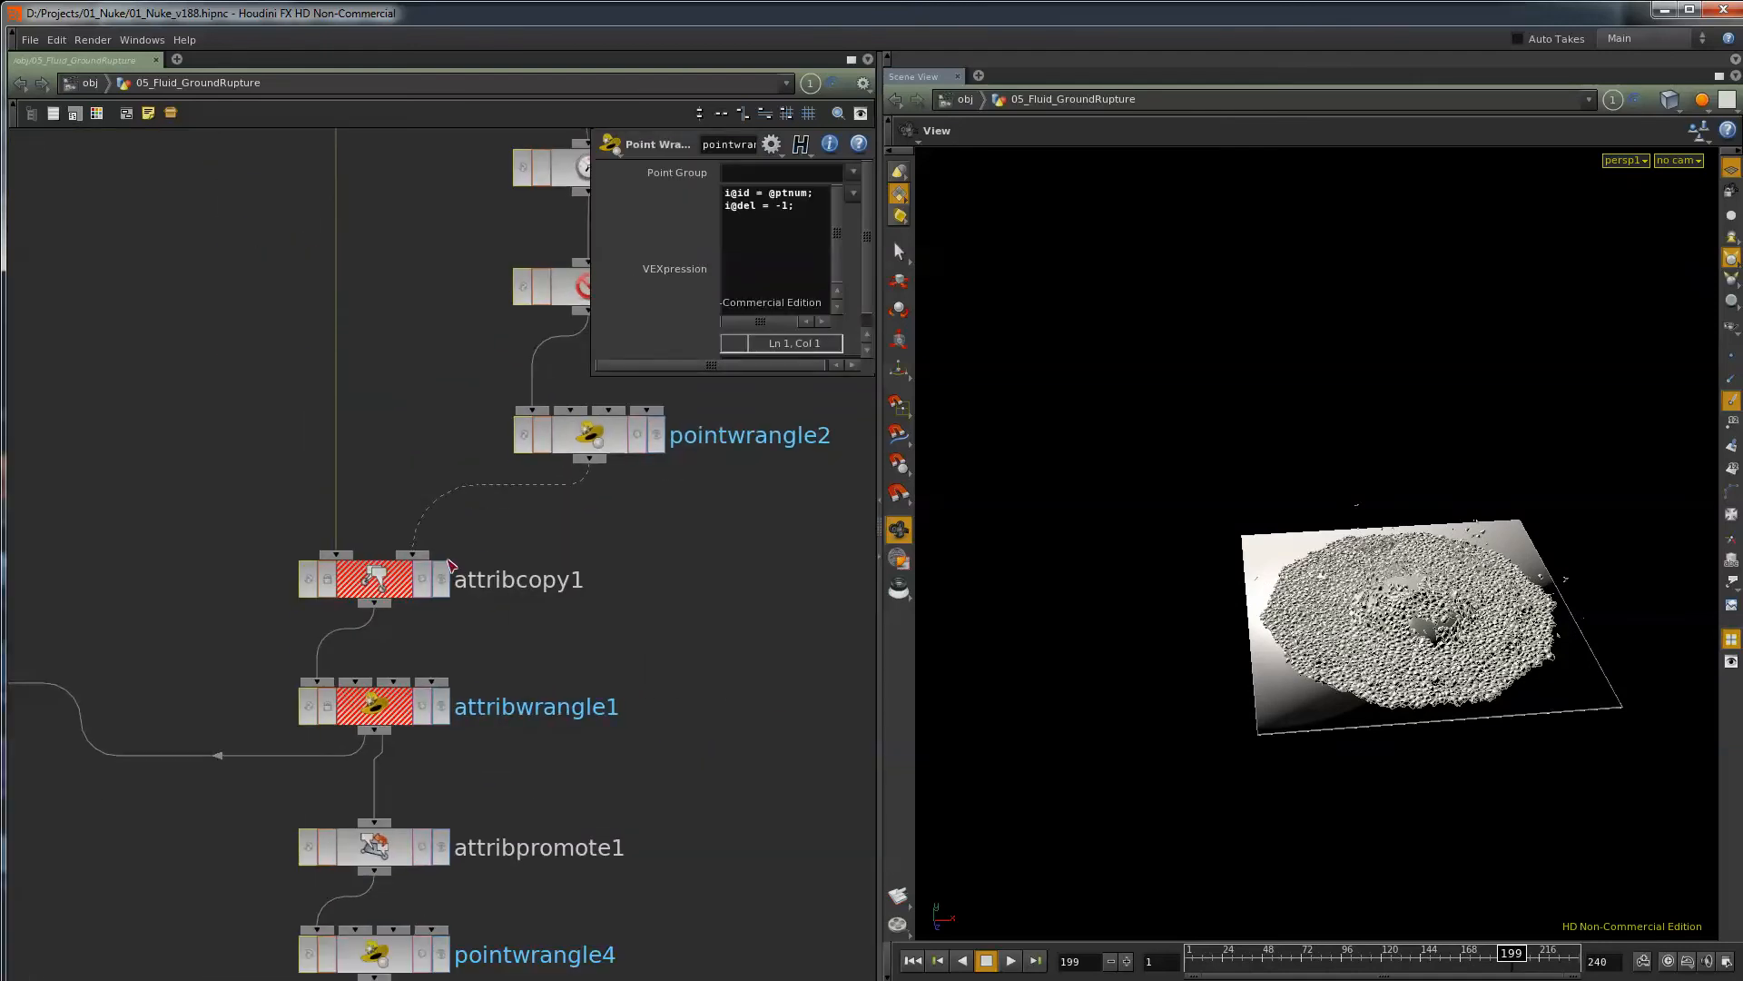
Display attribwrangle1 after attribcopy1 and examine the remaining rocks up close at frame 209.
left_click(439, 581)
left_click(440, 707)
left_click(381, 710)
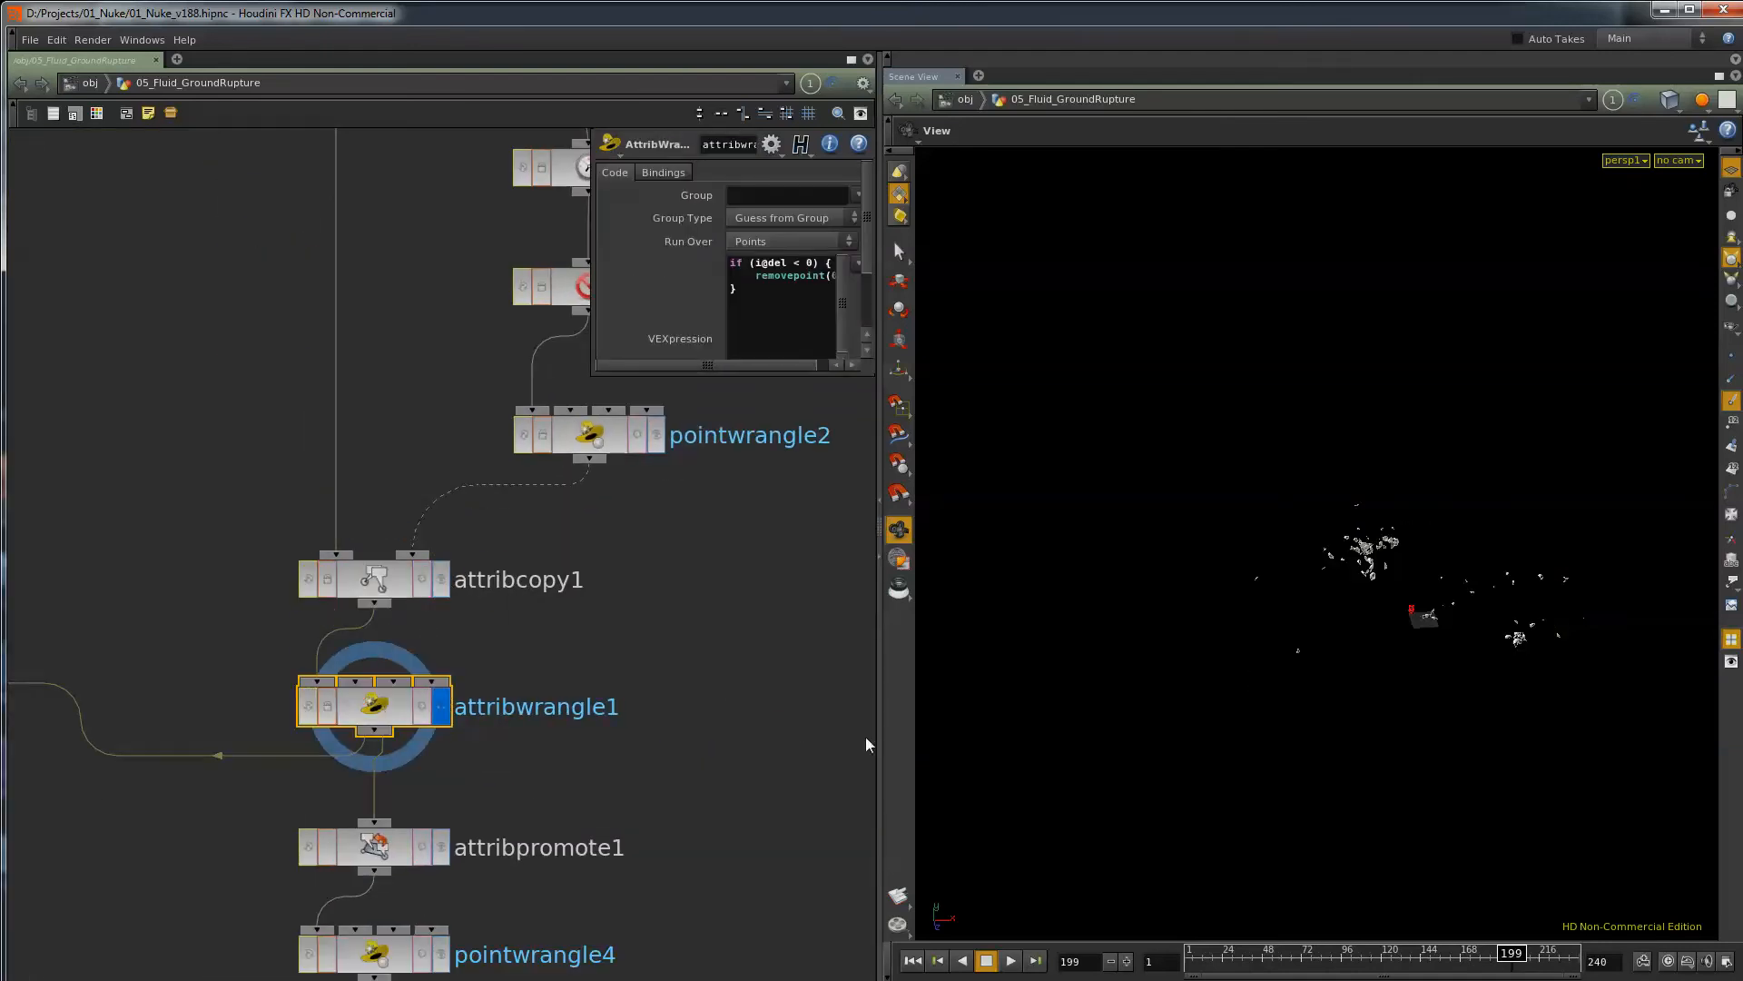
mouse_move(1509, 964)
left_mouse_down()
mouse_move(1466, 965)
mouse_move(1535, 964)
left_mouse_up()
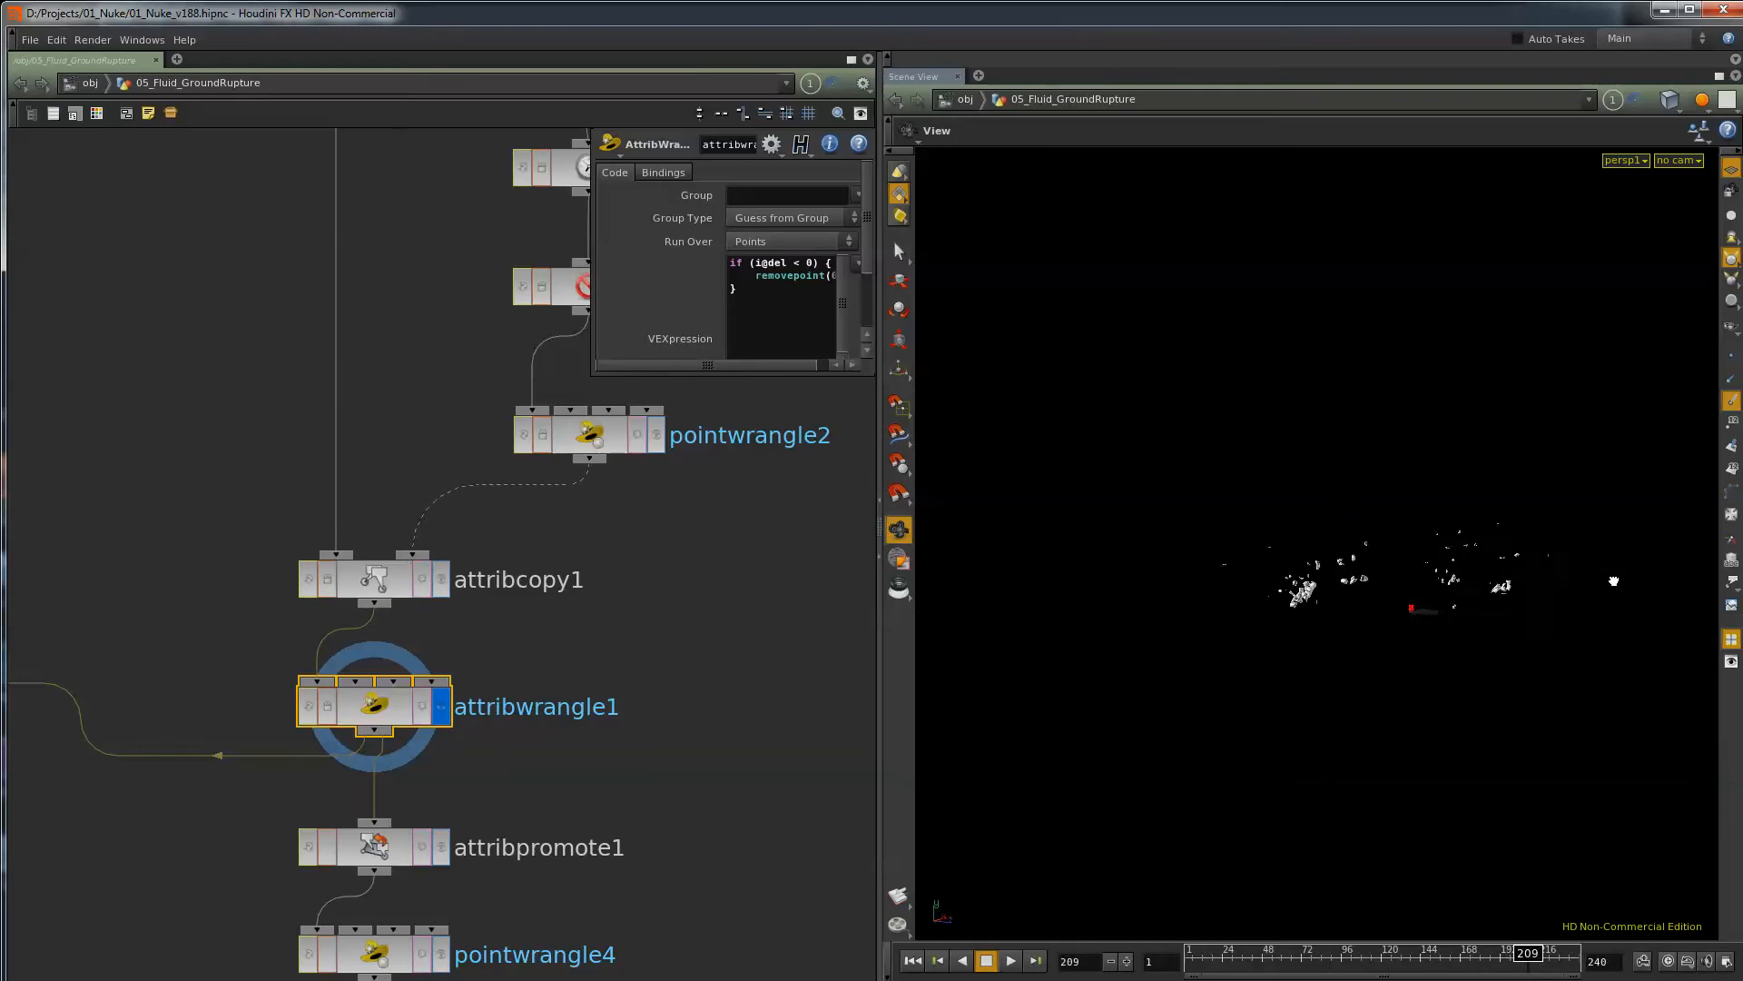
right_click_drag(1482, 606, 1534, 659)
left_click_drag(1535, 658, 1443, 658)
scroll(411, 837, "down", 1)
Display convertvdb1 in the timeshift6 branch and examine the converted VDB surfaces from above.
middle_click_drag(567, 763, 636, 639)
middle_click_drag(206, 777, 376, 505)
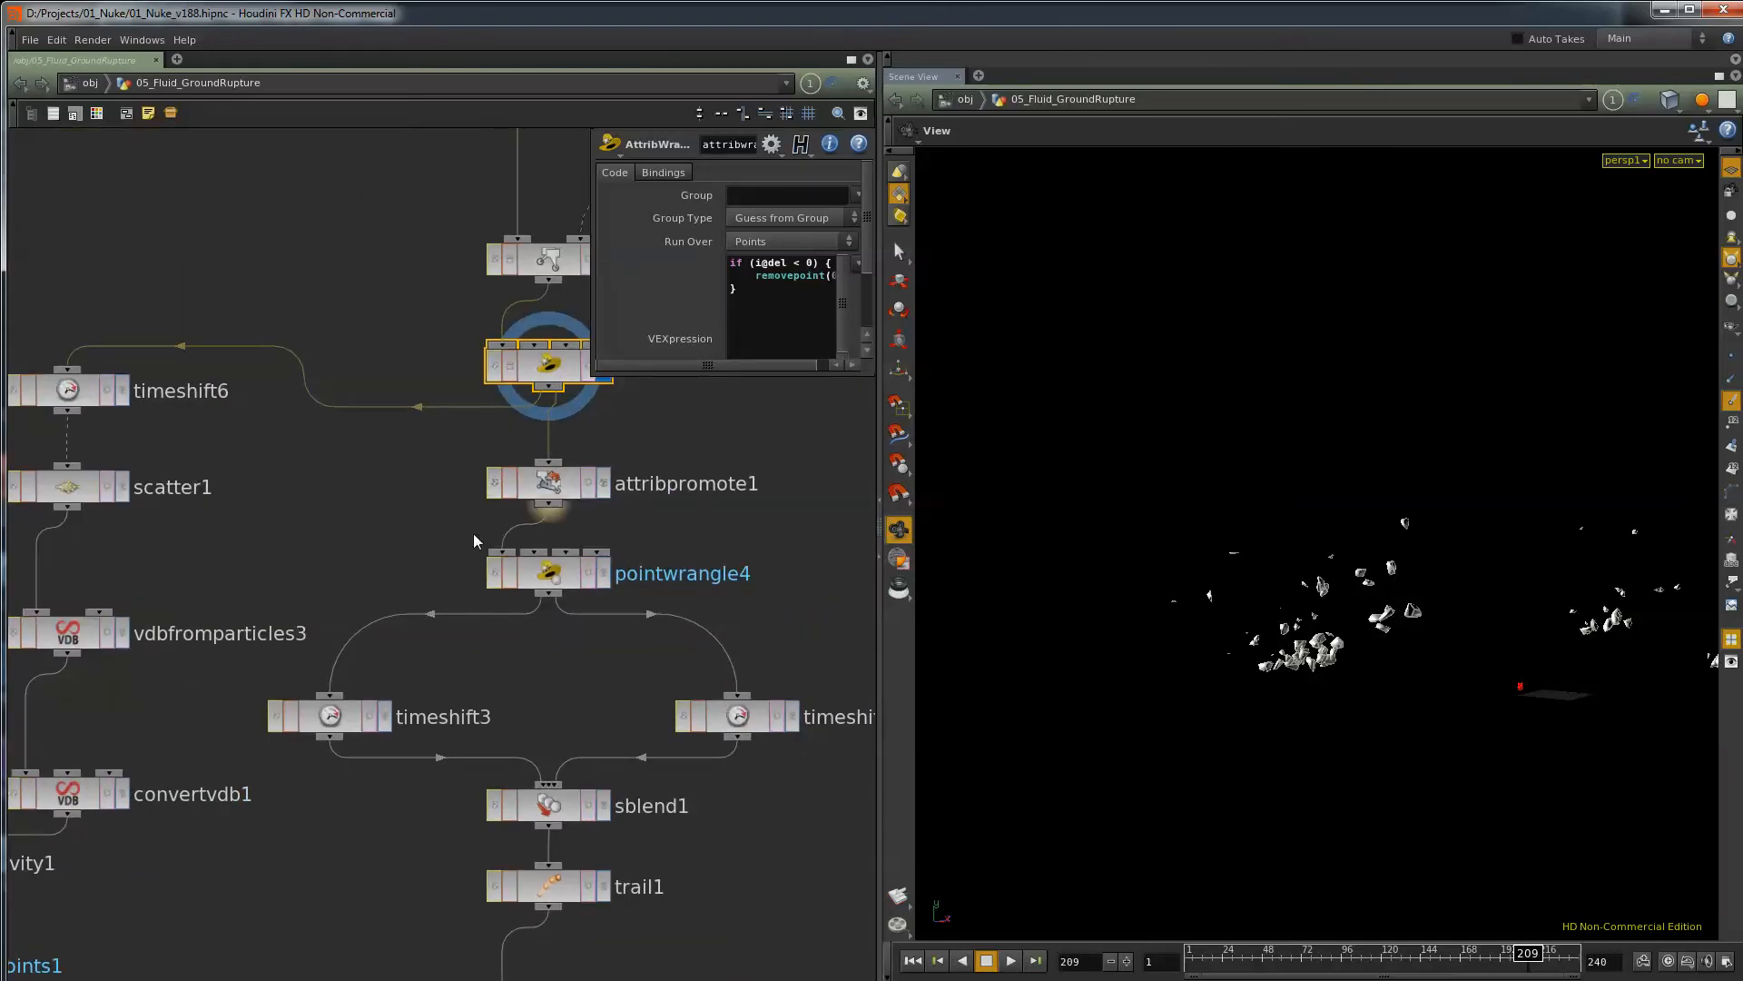
middle_click_drag(308, 602, 485, 477)
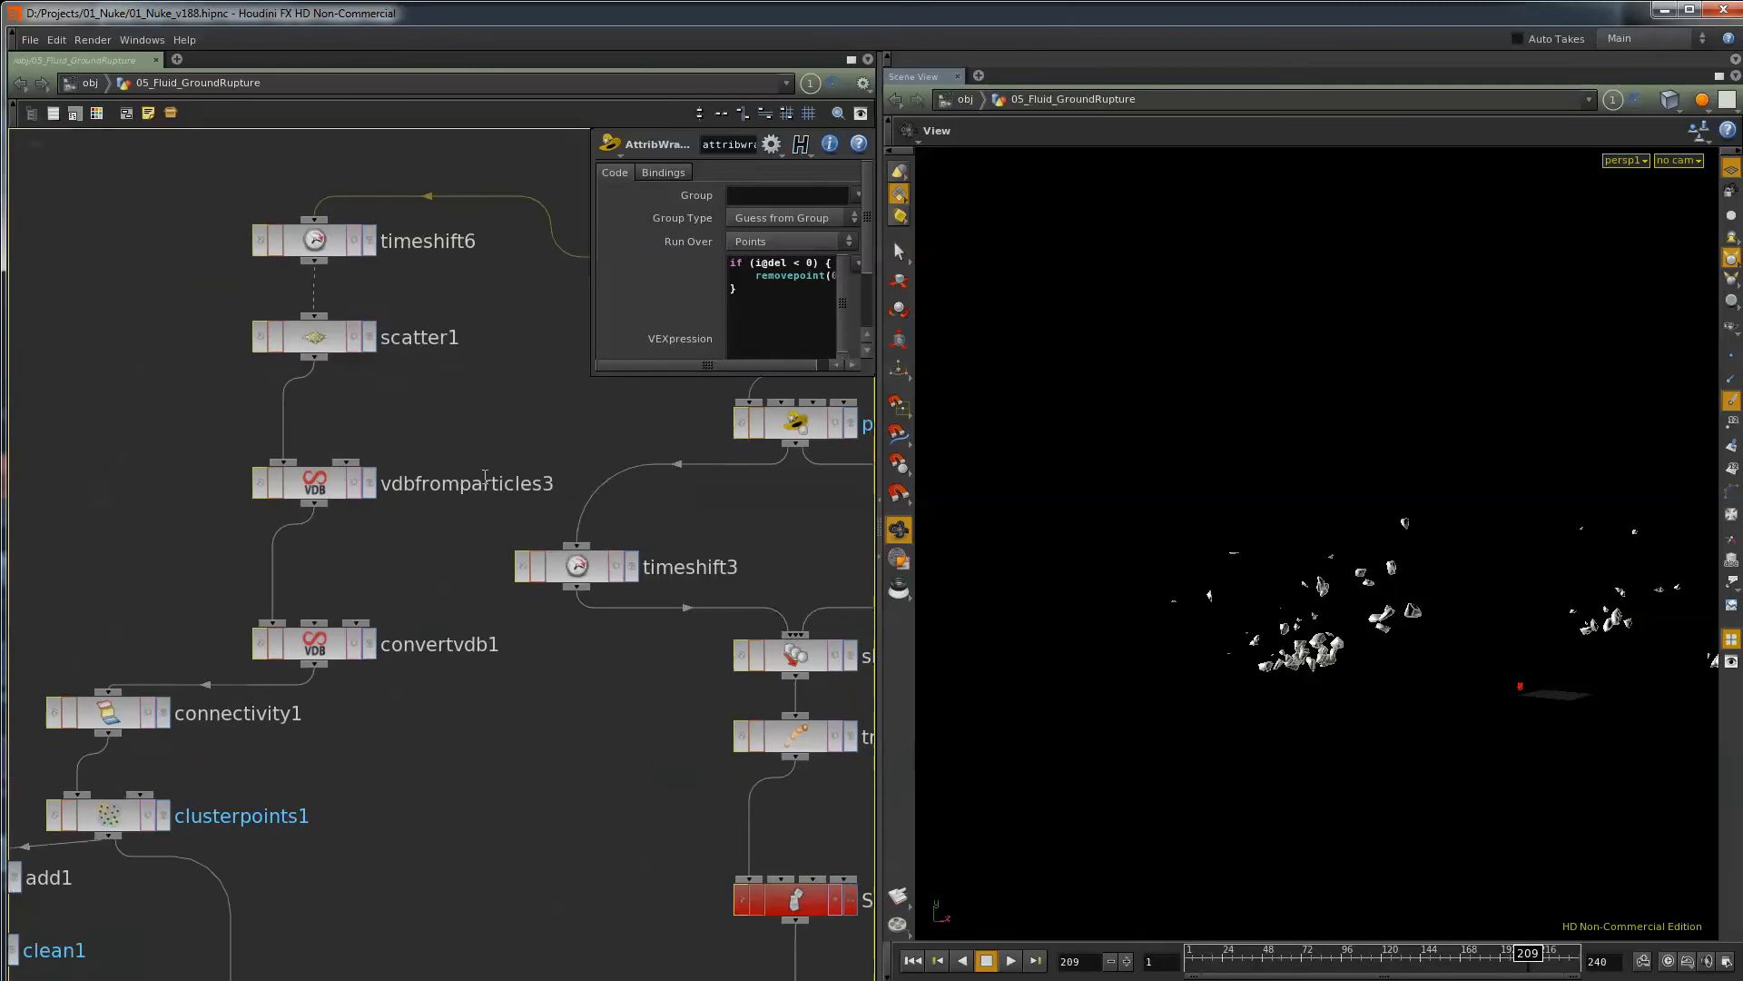
left_click(369, 646)
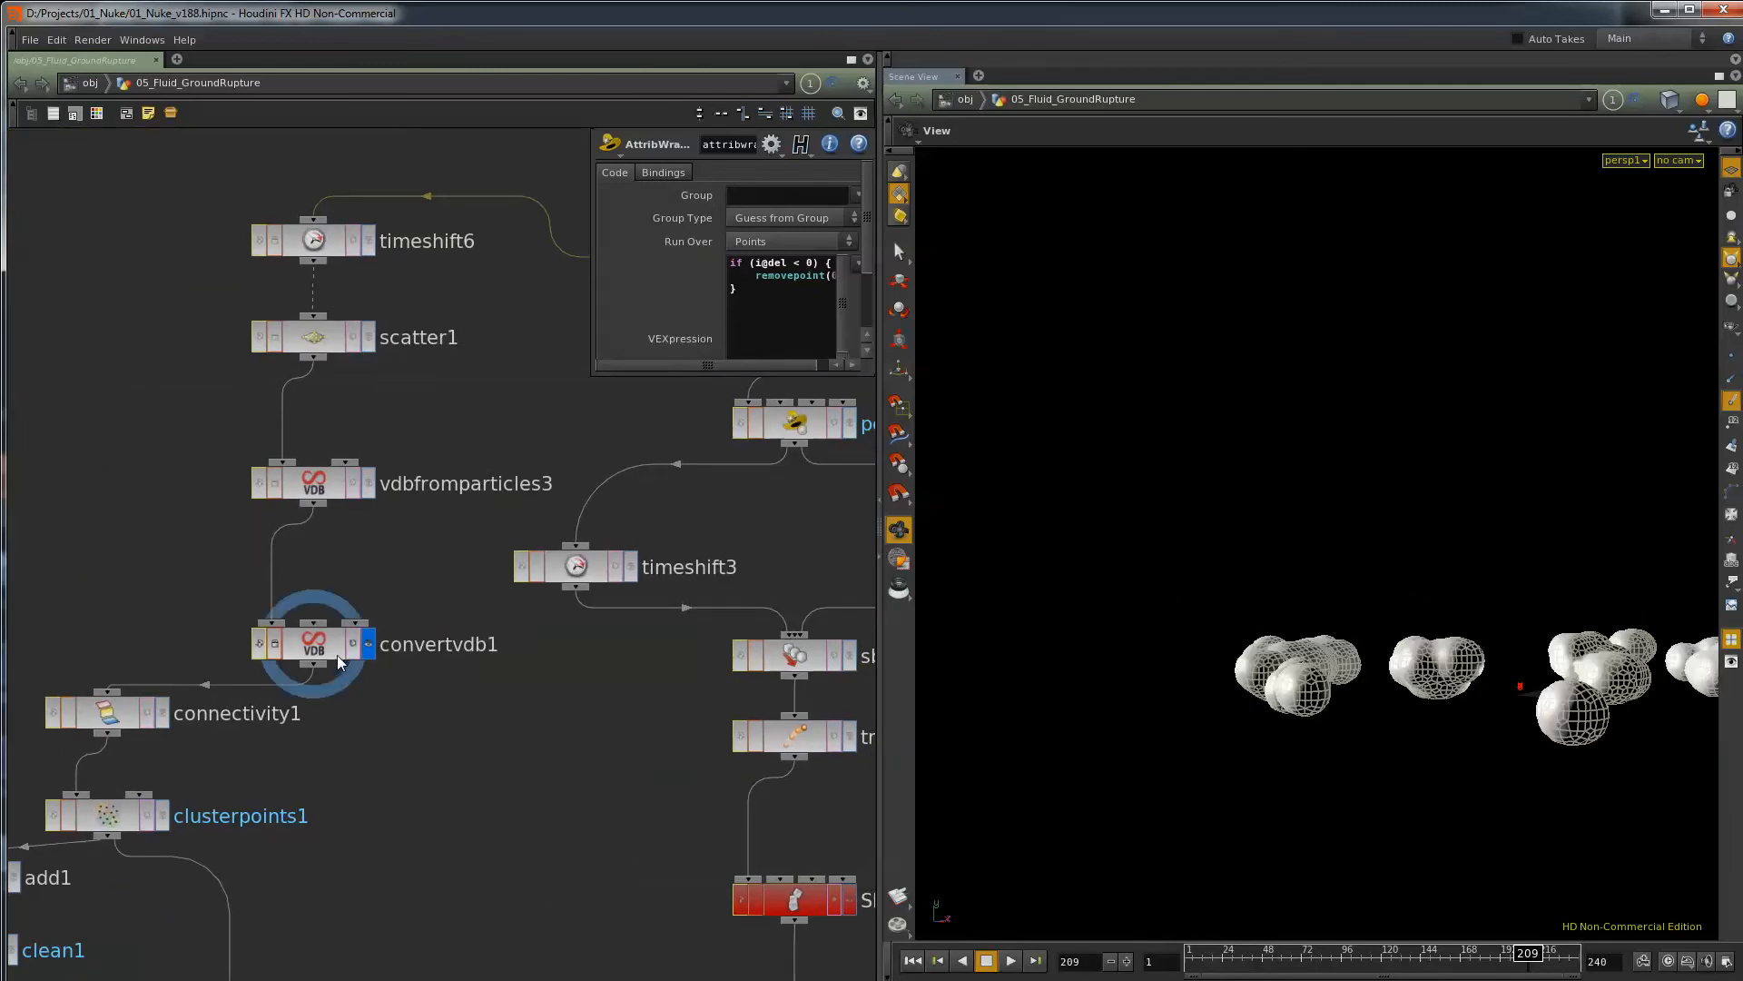
left_click(336, 655)
left_click_drag(1334, 482, 1226, 615)
right_click_drag(1226, 616, 1258, 503)
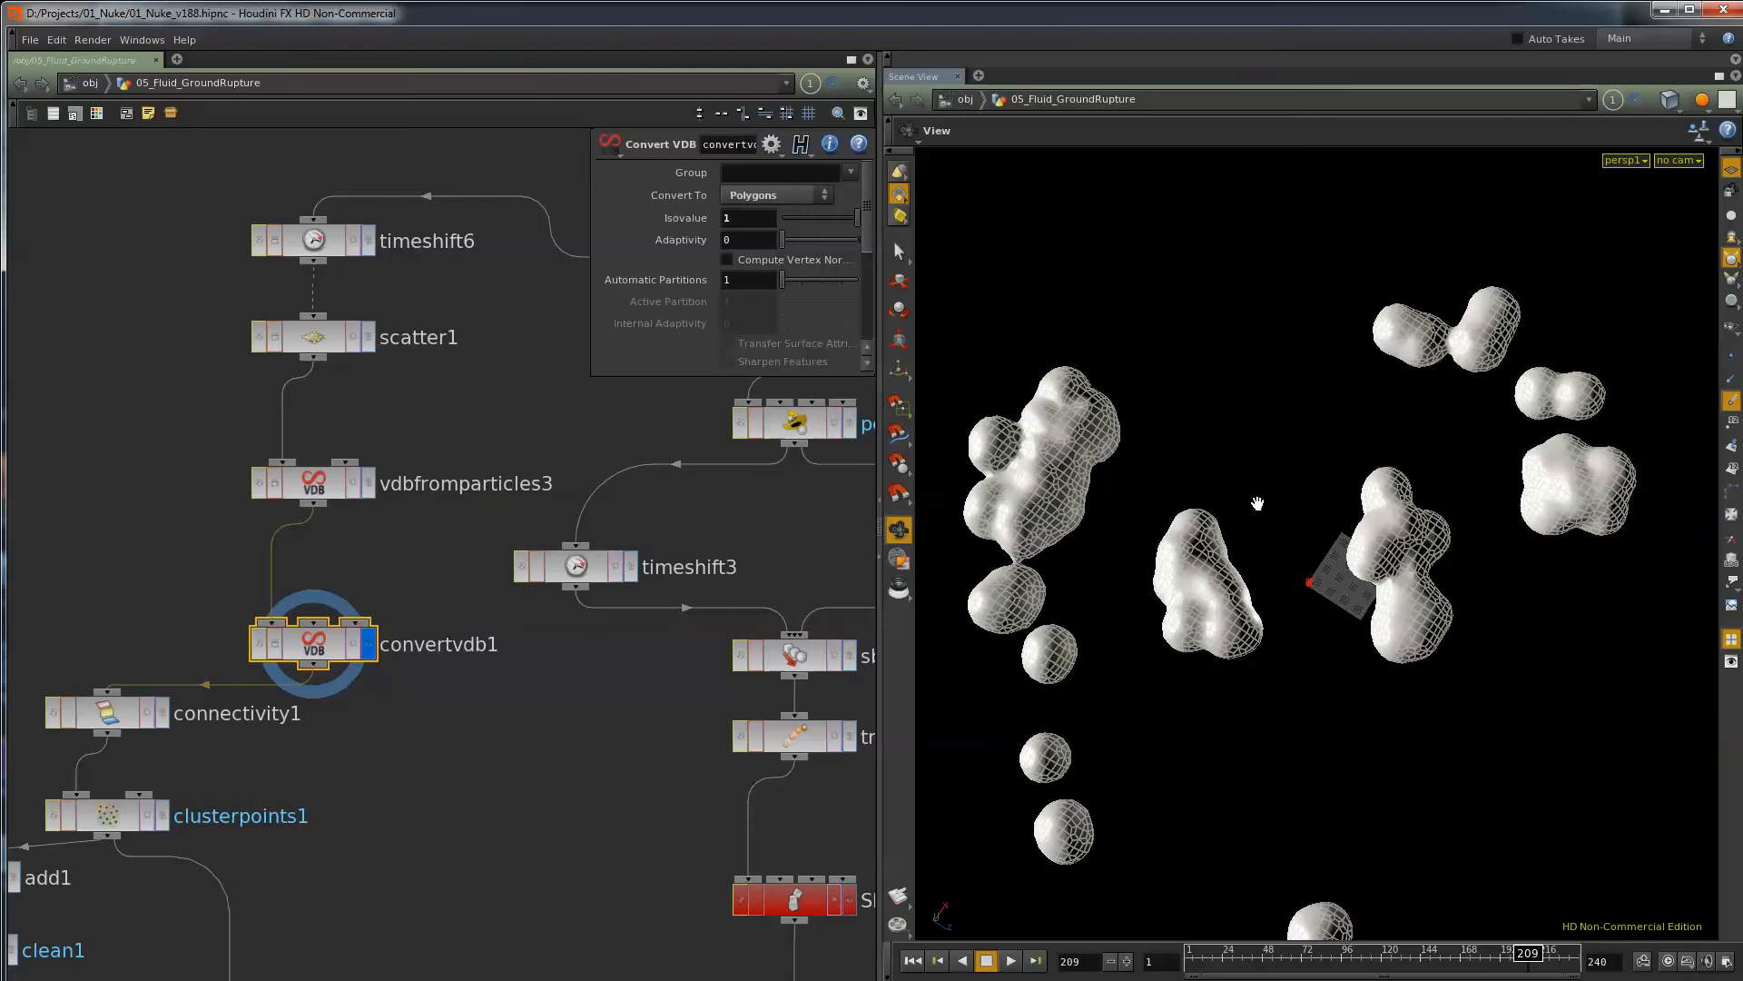
Display clusterpoints1 with its cluster settings and examine the coloured clusters from a lower angle.
middle_click_drag(401, 835, 561, 619)
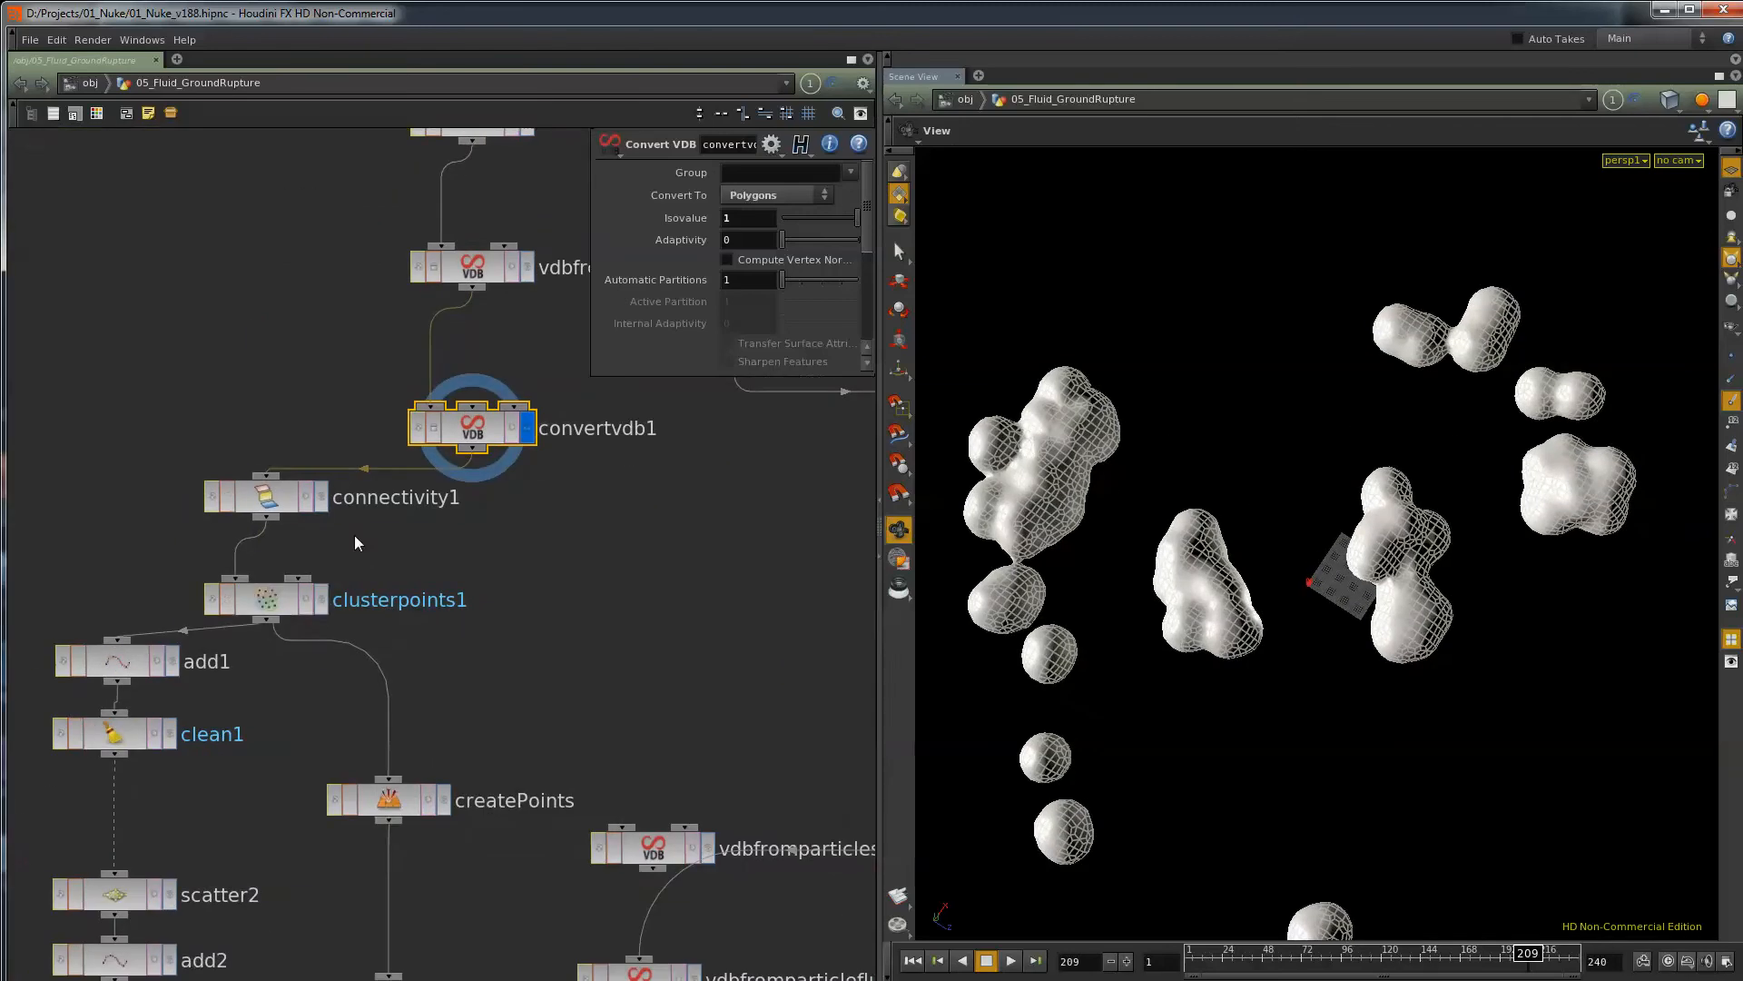
left_click(323, 599)
left_click(286, 606)
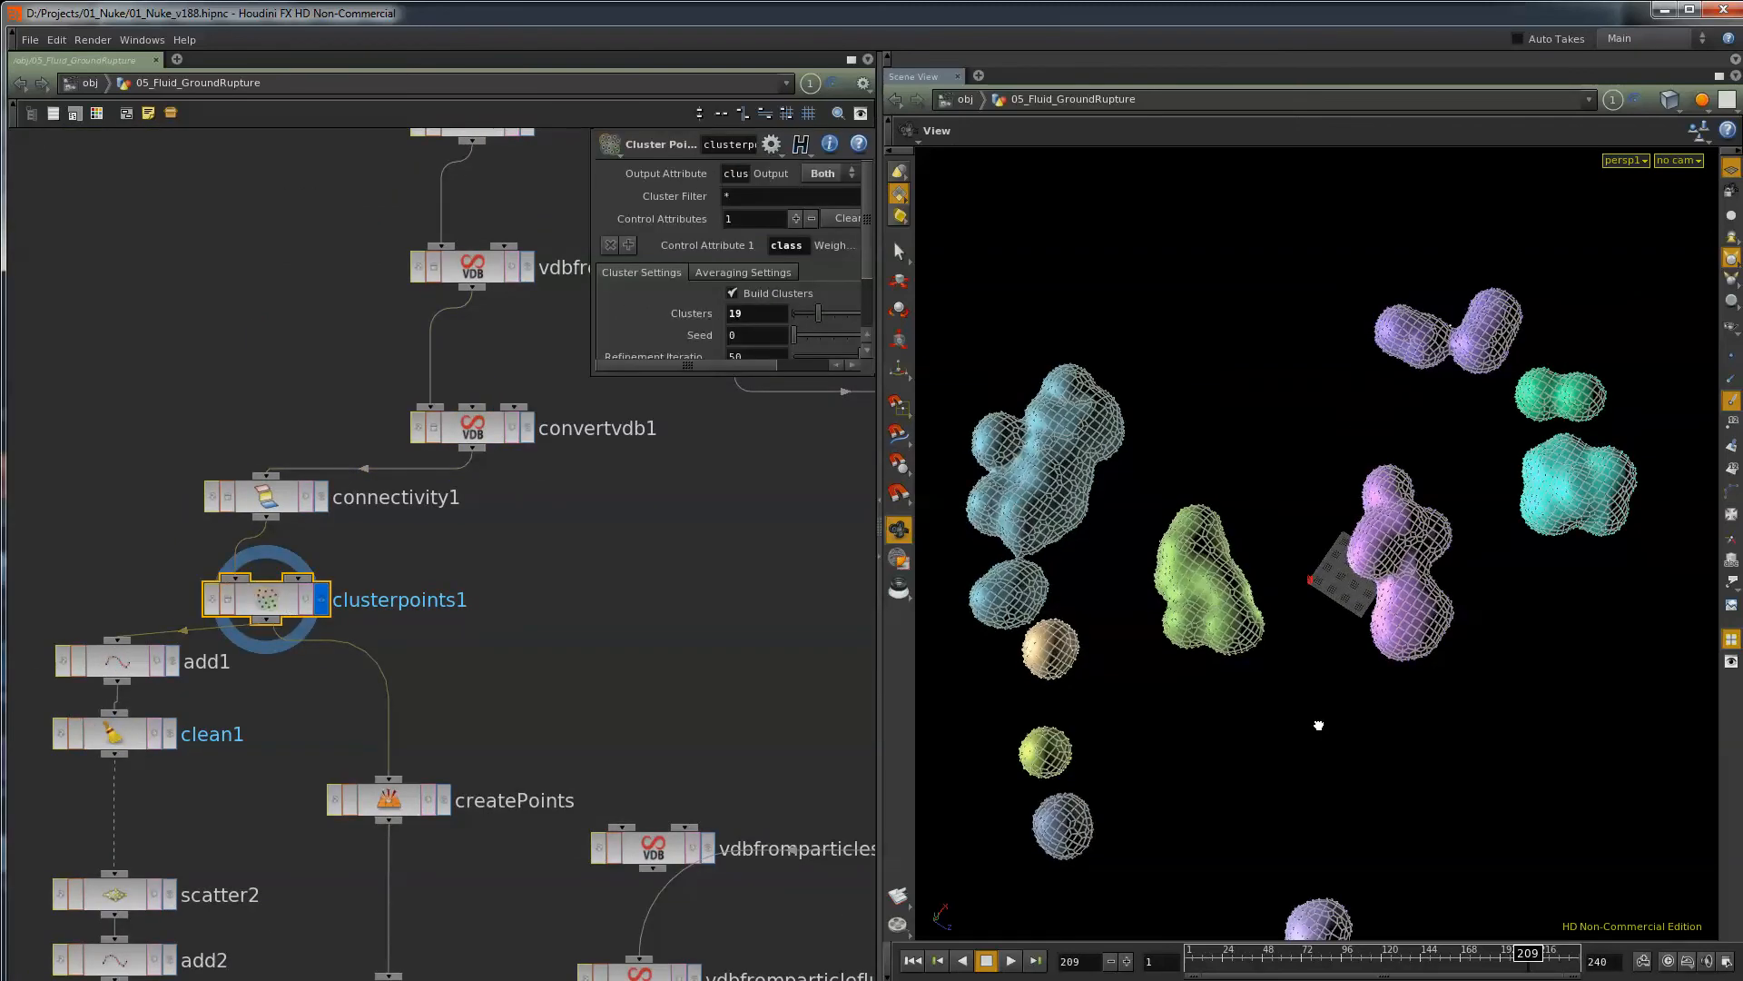
left_click_drag(1319, 720, 1261, 610)
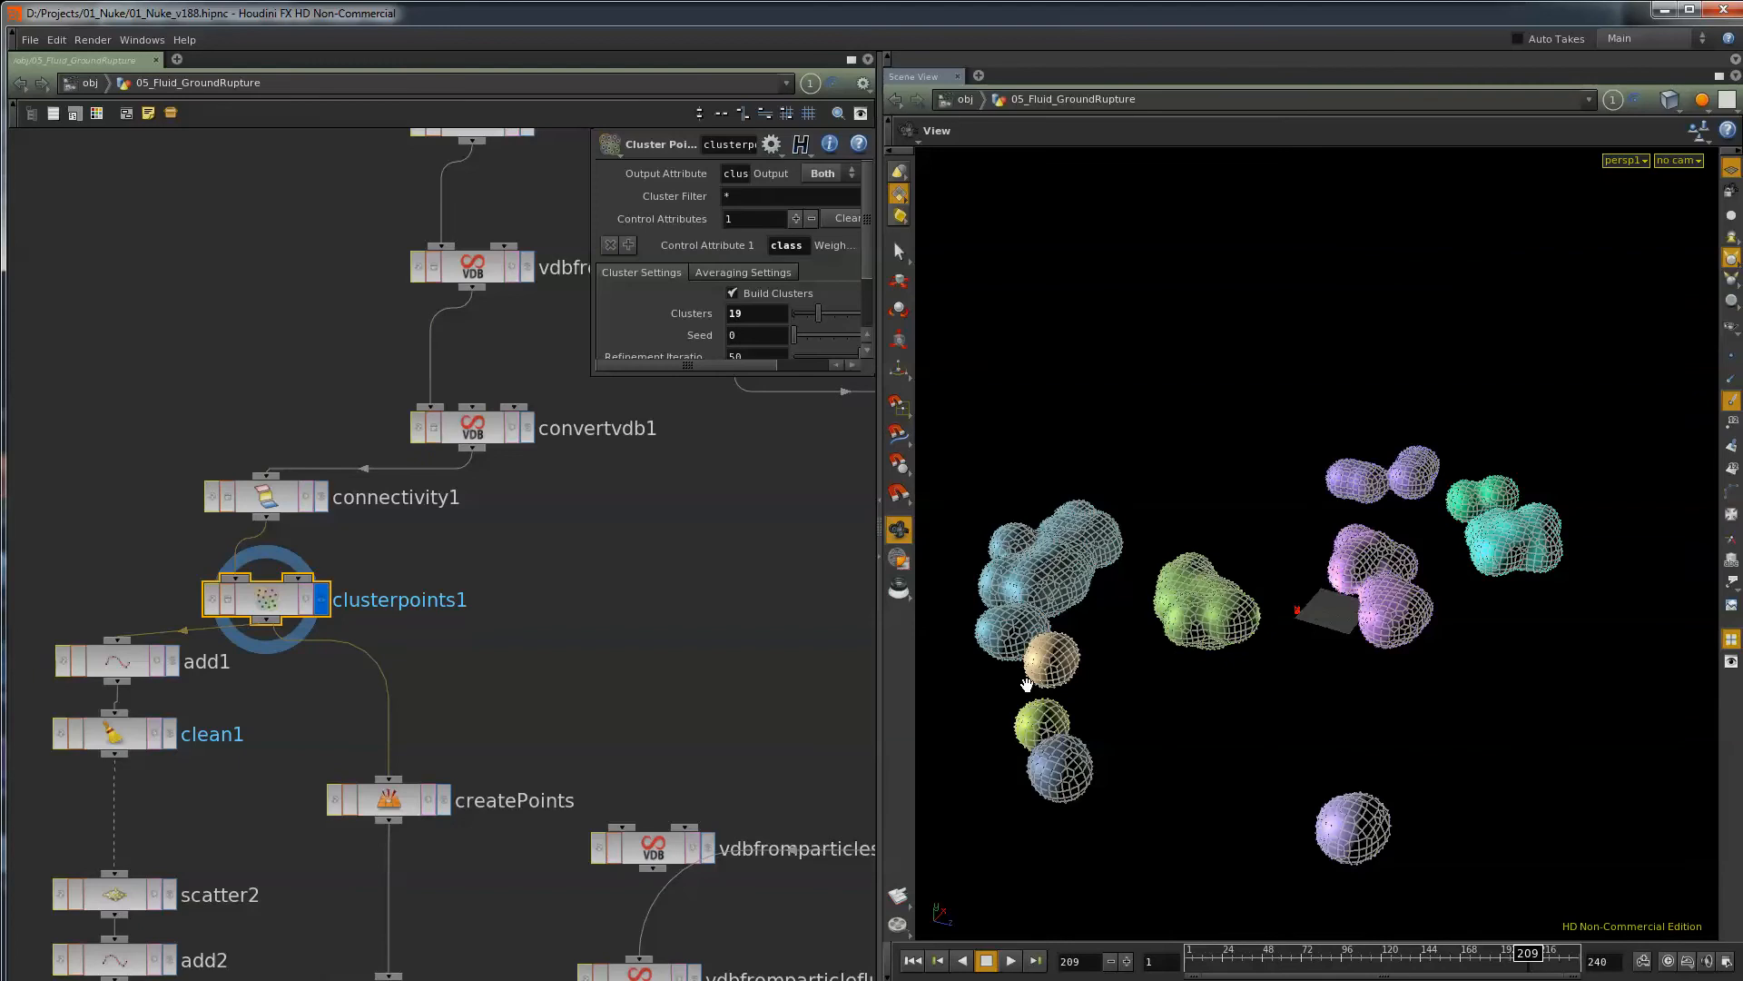
Display the GEO_InitalBounds null and examine the cluster bounds from above.
middle_click_drag(507, 705, 549, 515)
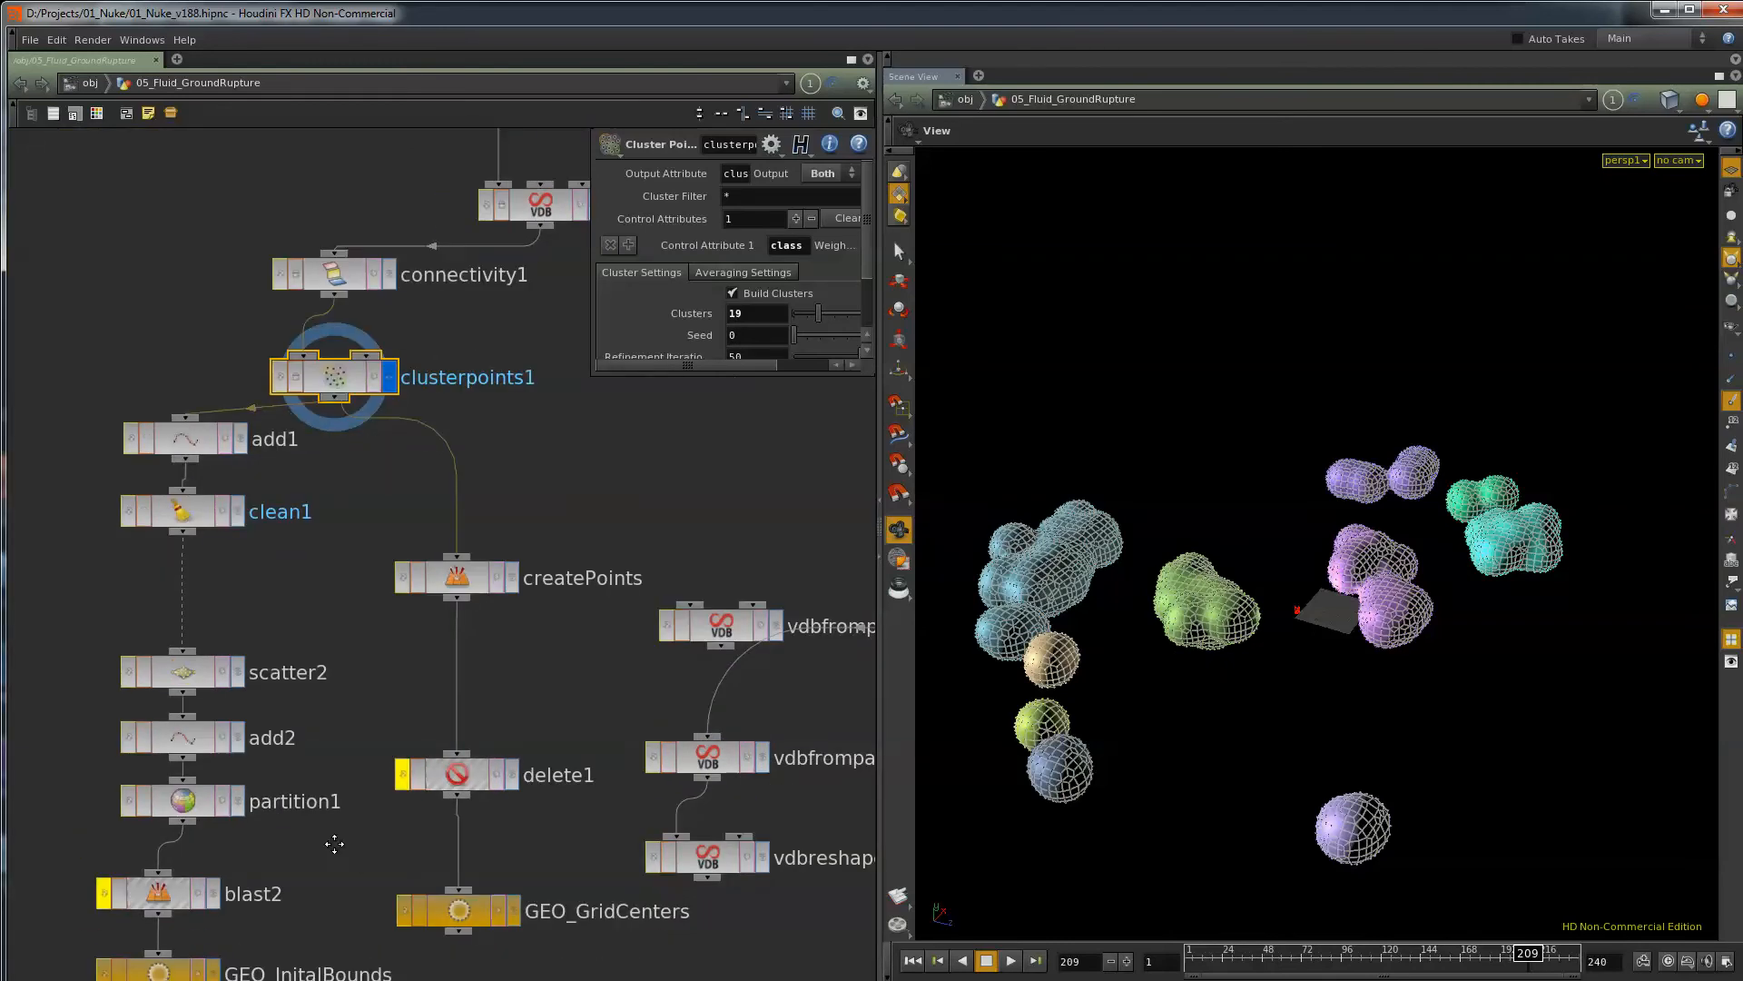
middle_click_drag(334, 844, 336, 699)
left_click(163, 834)
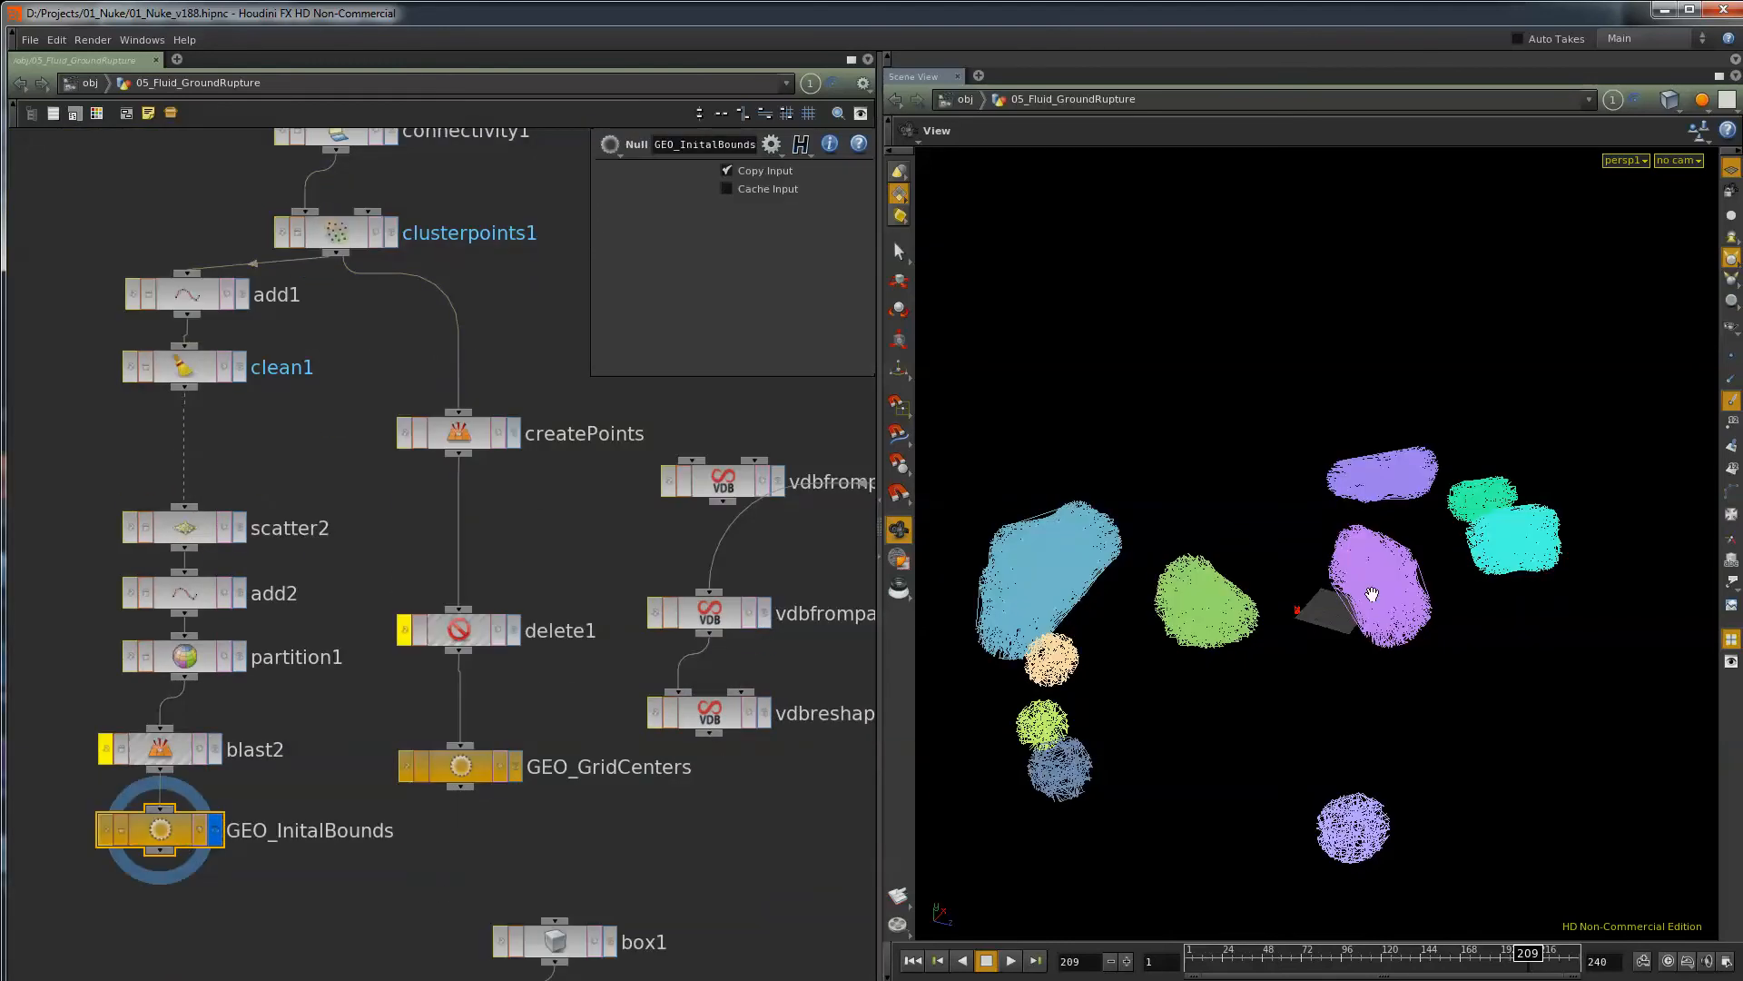
left_click_drag(1372, 595, 1078, 750)
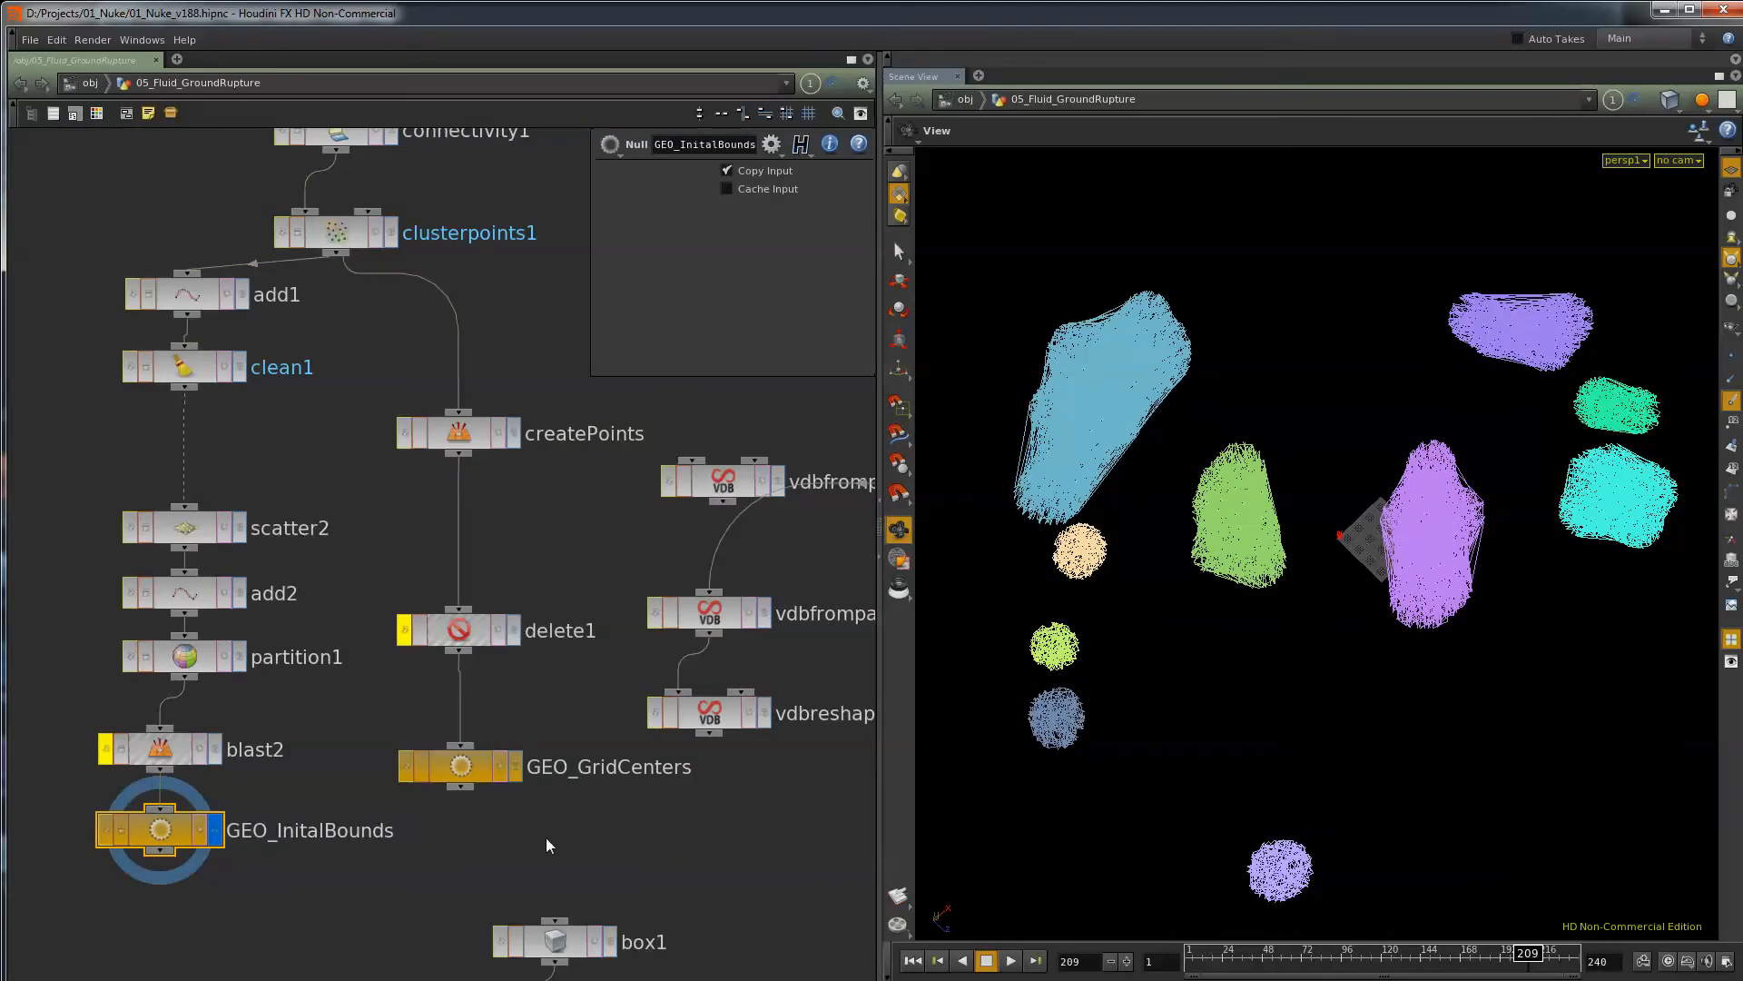
Display the GEO_GridCenters points and compare them with the GEO_InitalBounds geometry.
left_click(516, 767)
mouse_move(465, 775)
left_mouse_down()
mouse_move(463, 815)
mouse_move(465, 783)
left_mouse_up()
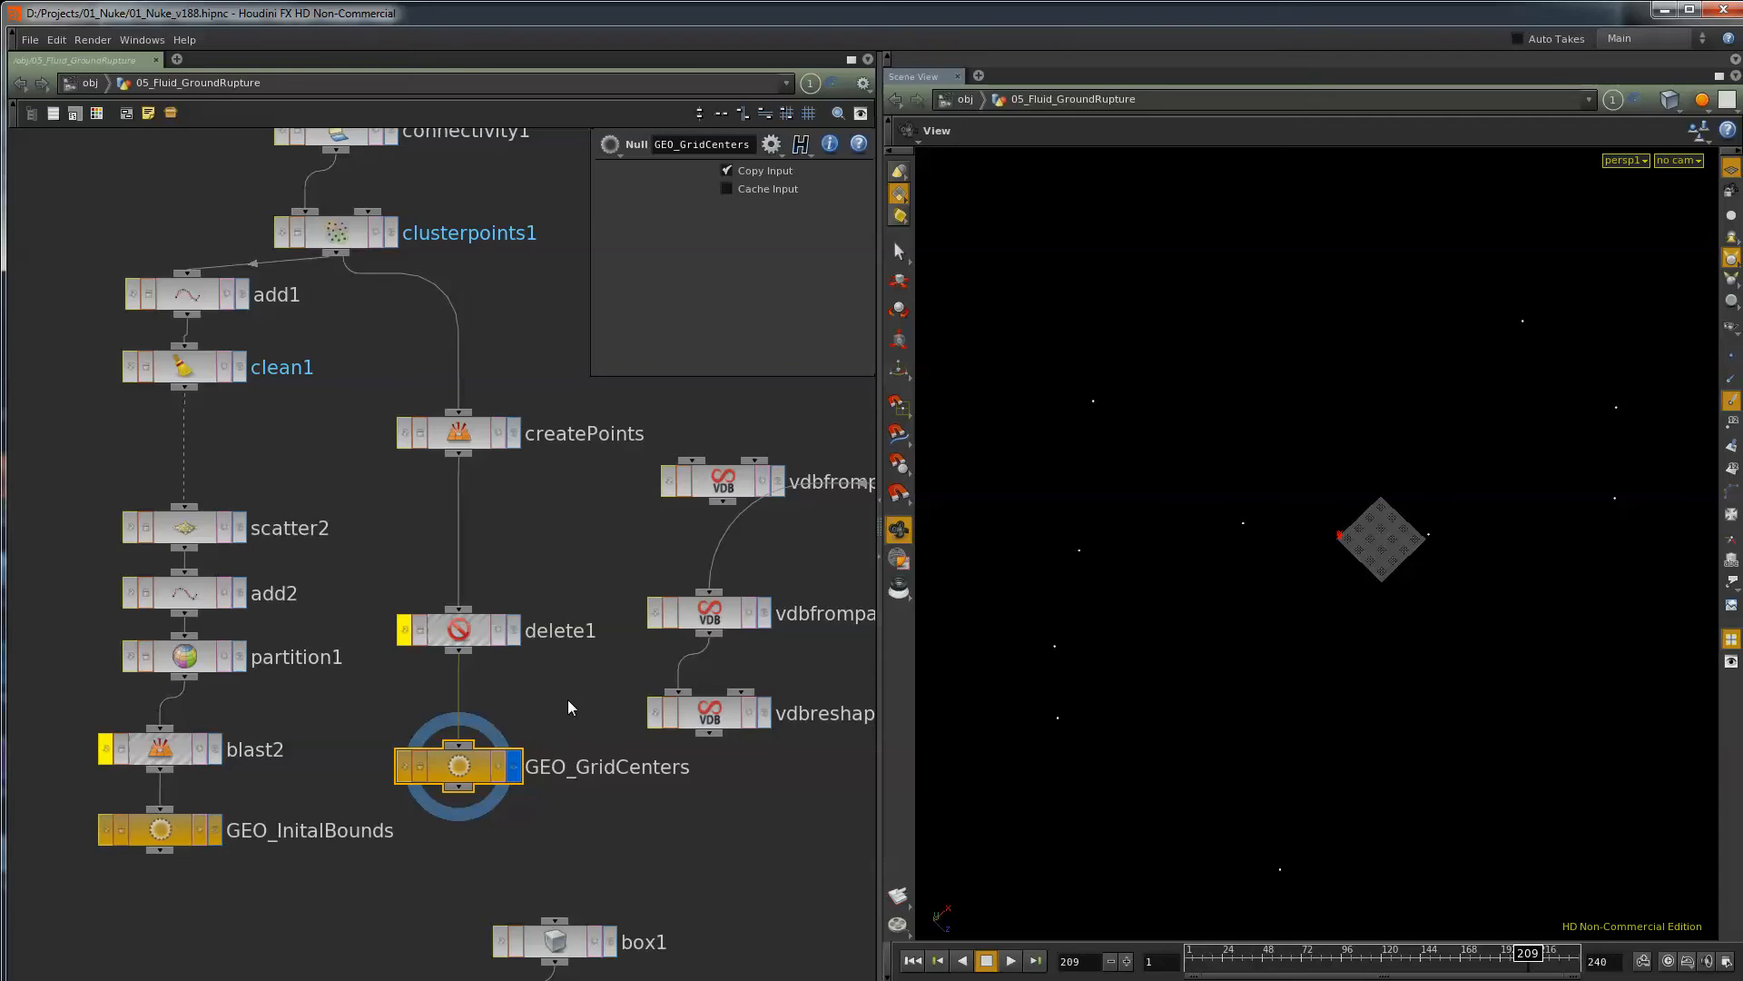
left_click(217, 833)
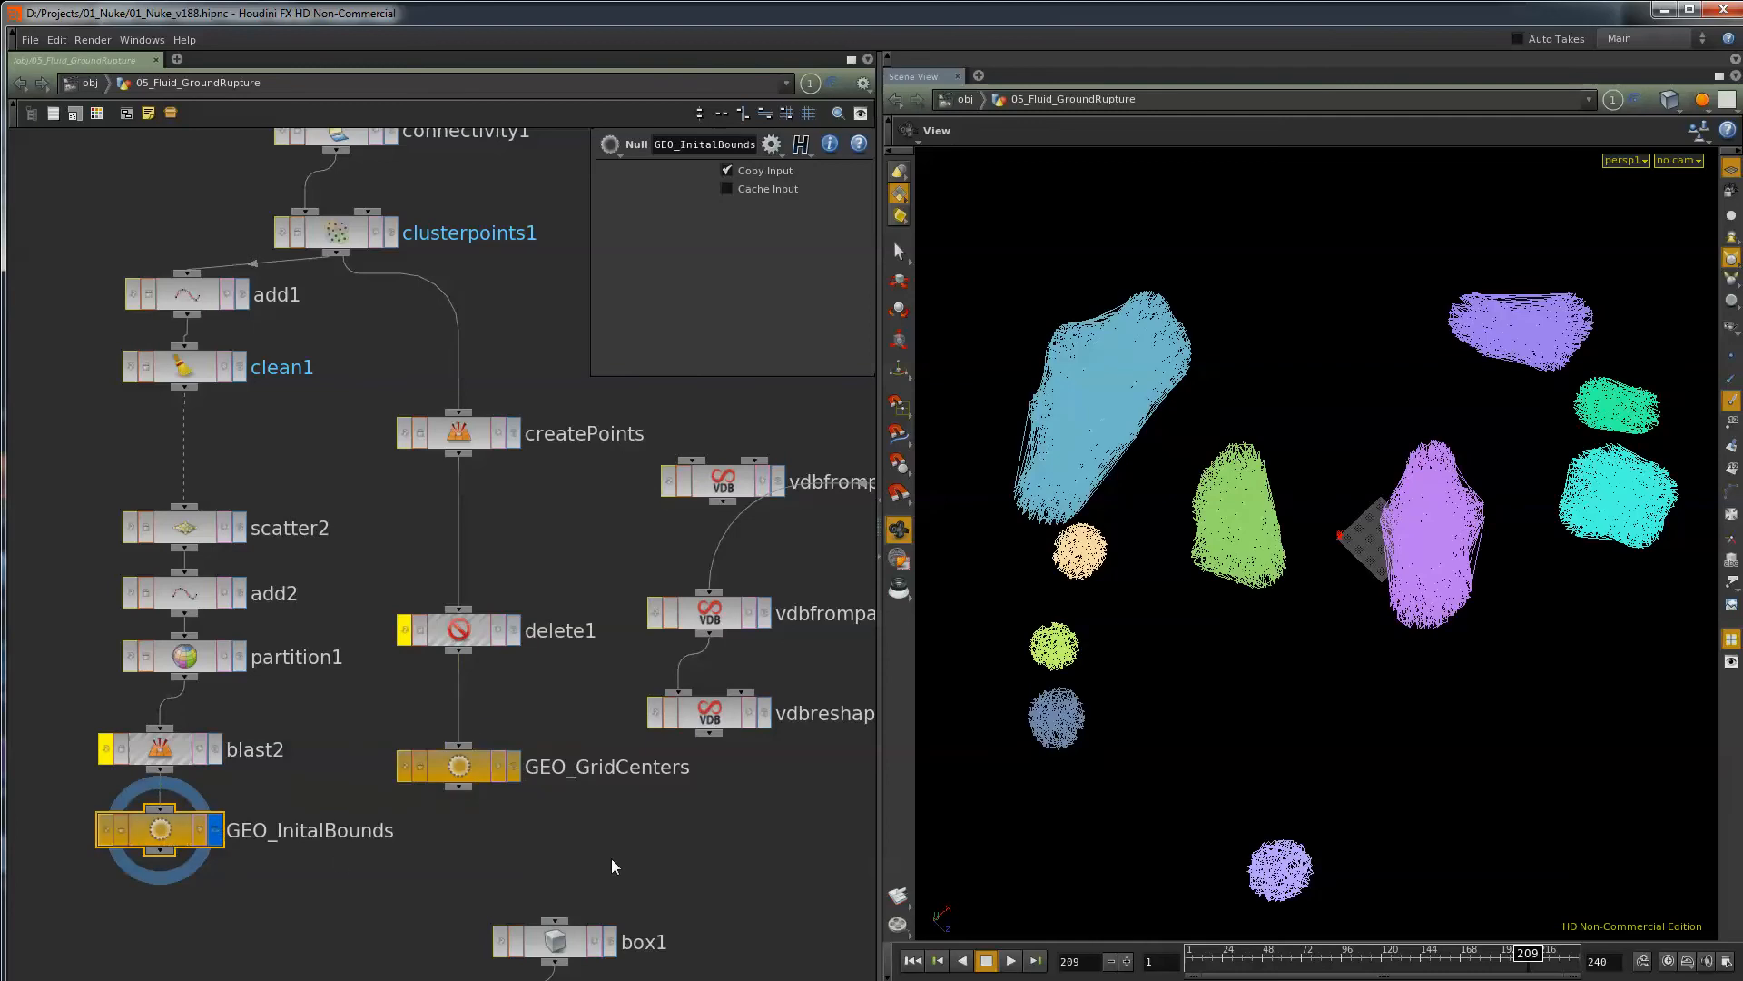
Display the RBD_RocksTrailEmmision cache and examine the trail particles up close at frame 208.
middle_click_drag(749, 821, 355, 837)
scroll(473, 832, "down", 1)
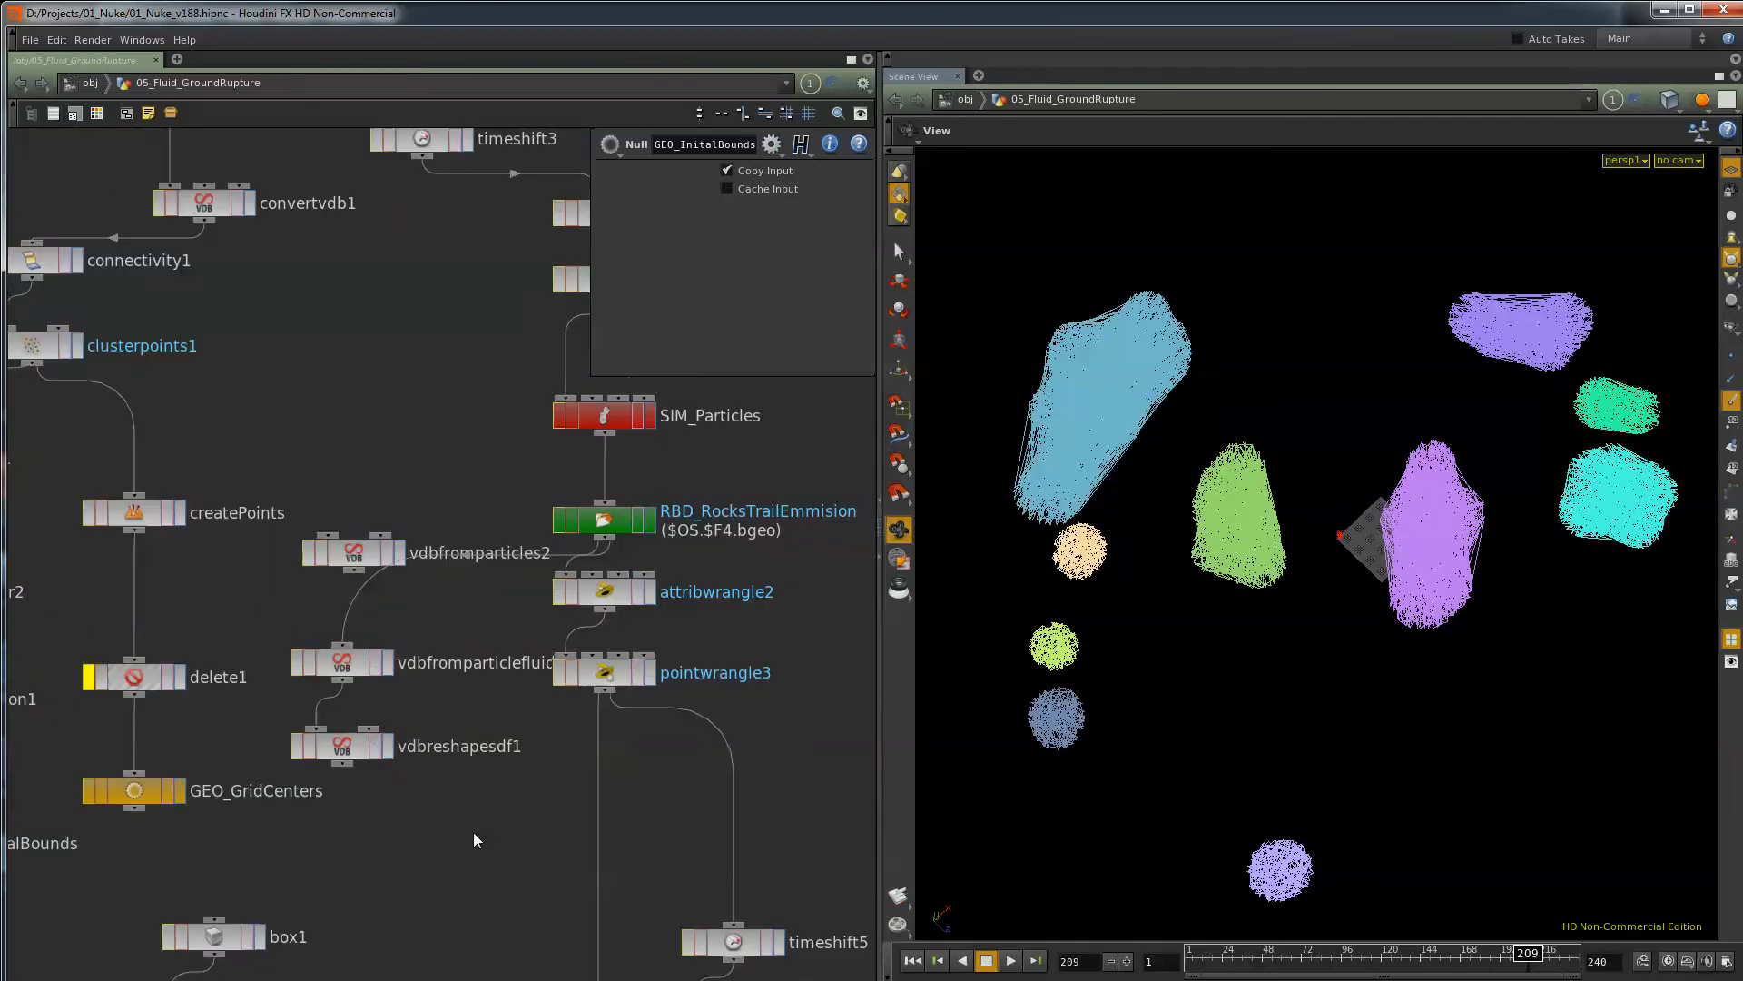
left_click(650, 521)
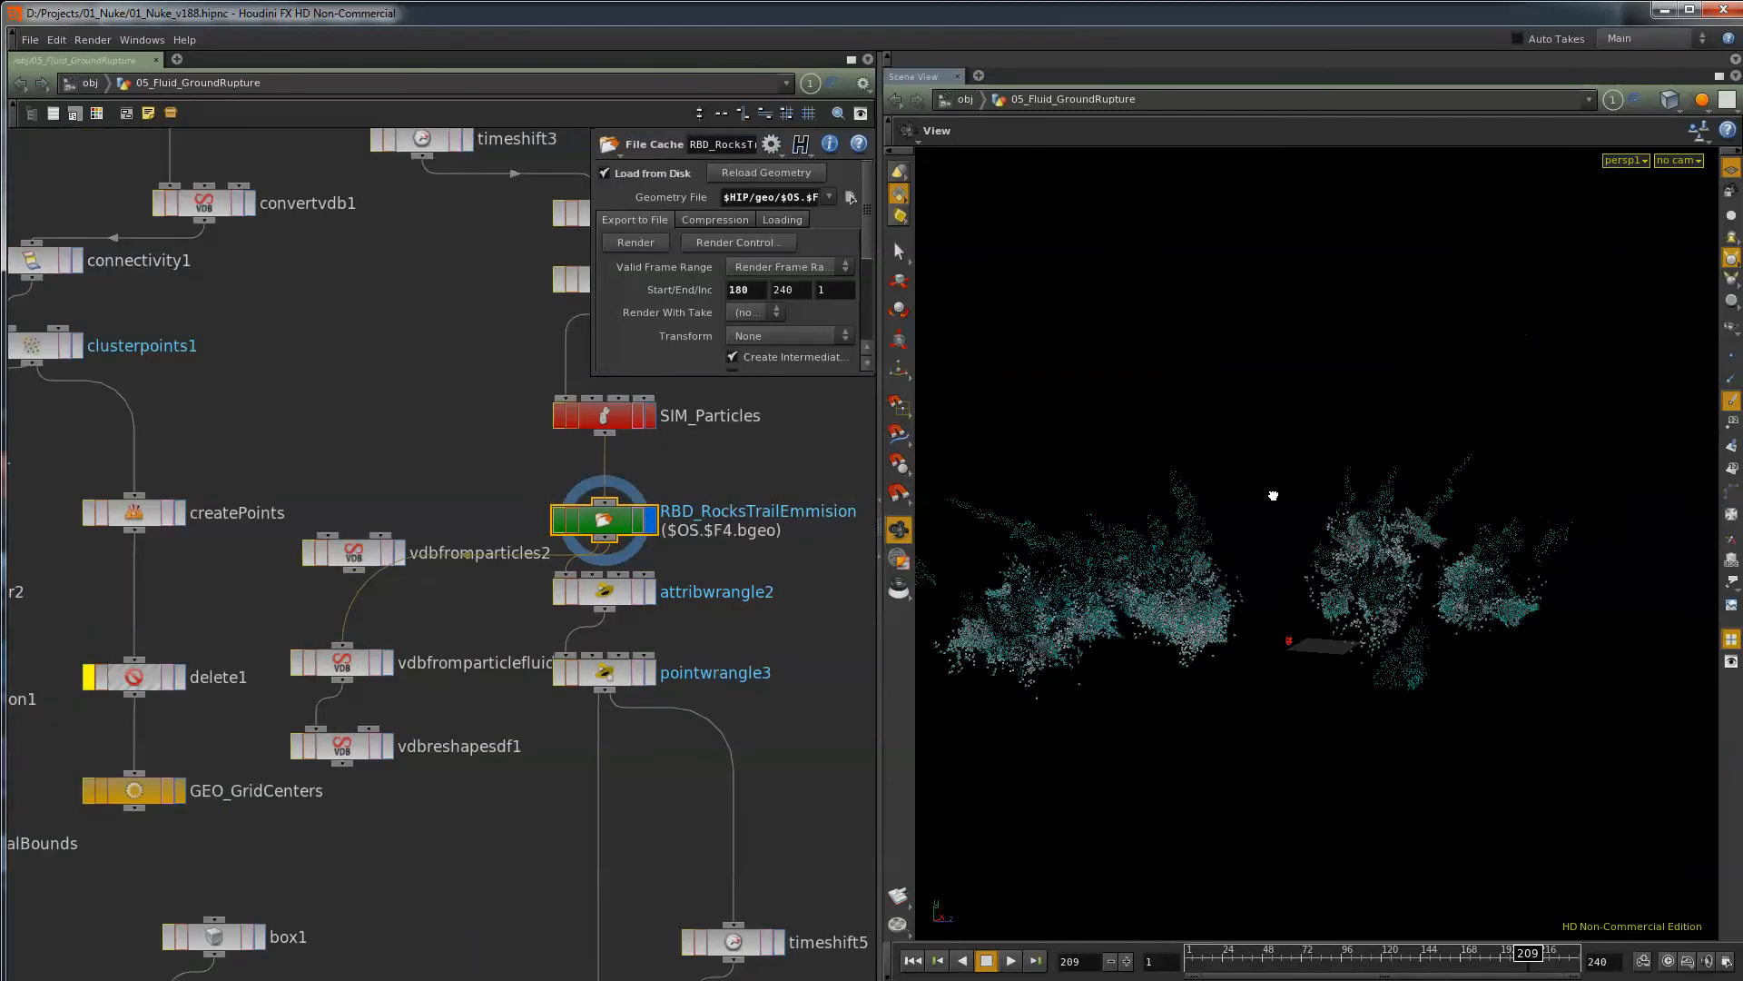
left_click_drag(1273, 495, 1151, 782)
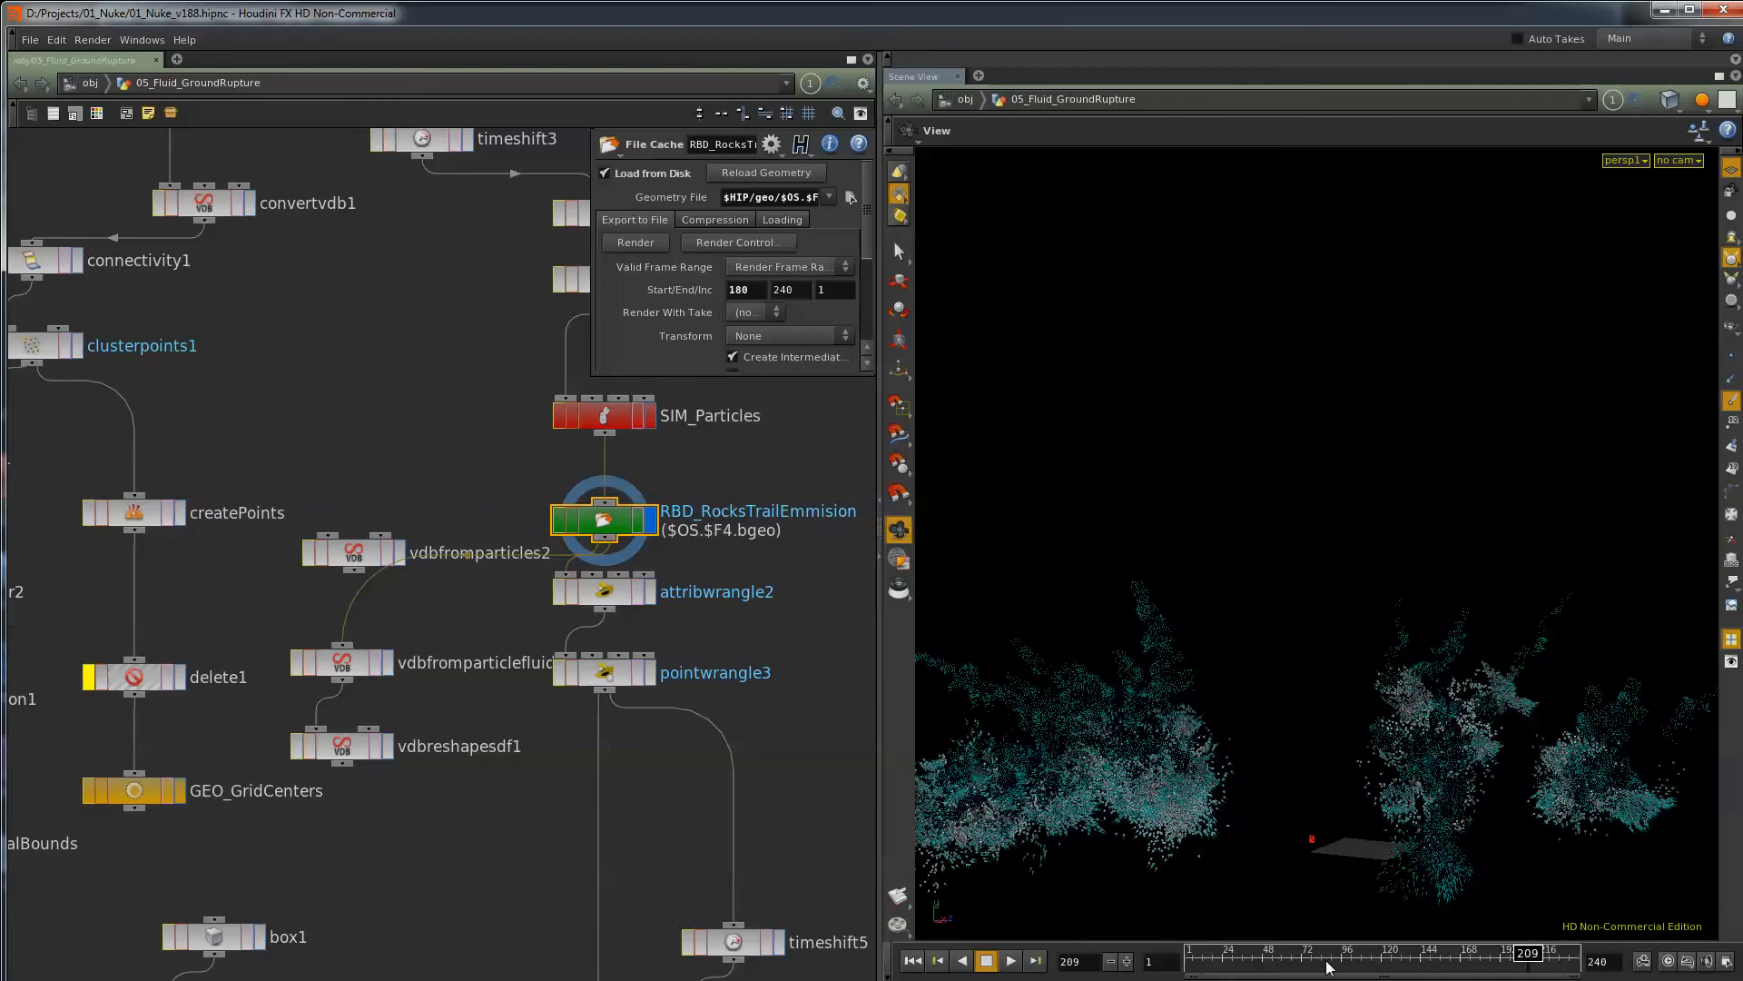
mouse_move(1504, 955)
left_mouse_down()
mouse_move(1451, 959)
mouse_move(1527, 959)
left_mouse_up()
Display pointwrangle3, show attribwrangle2's full VEX code in a wider parameter area, and scrub to frame 195.
left_click(651, 676)
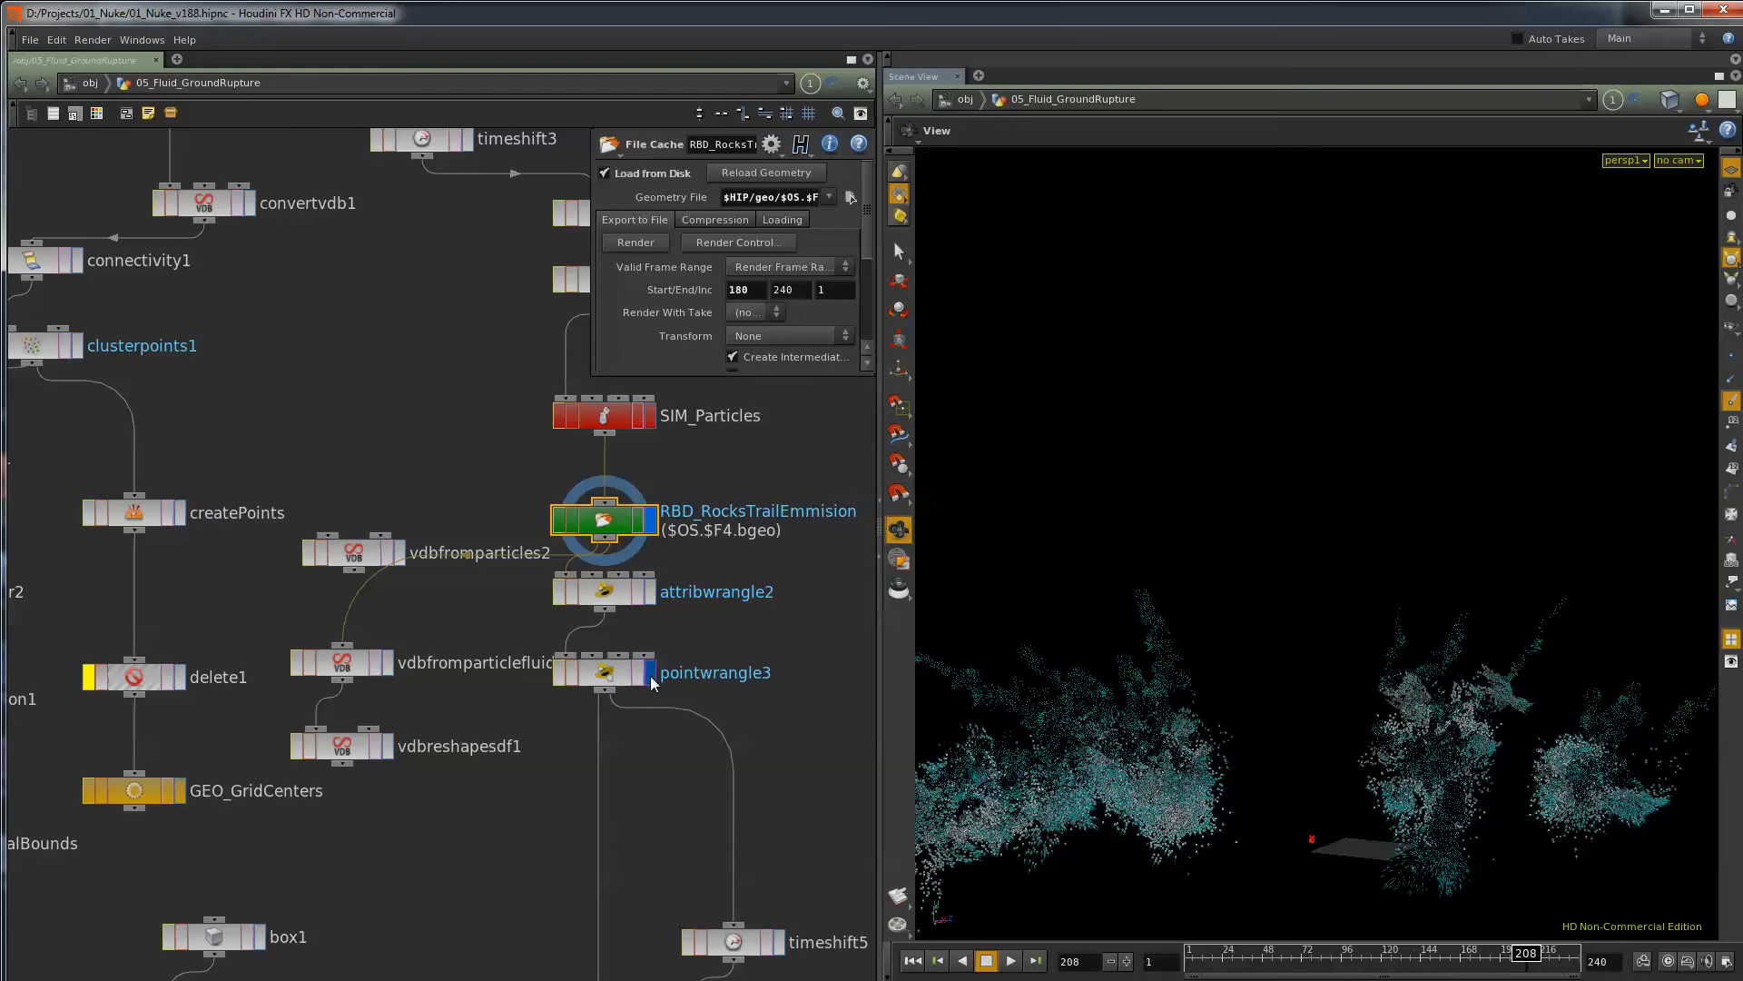
left_click(615, 599)
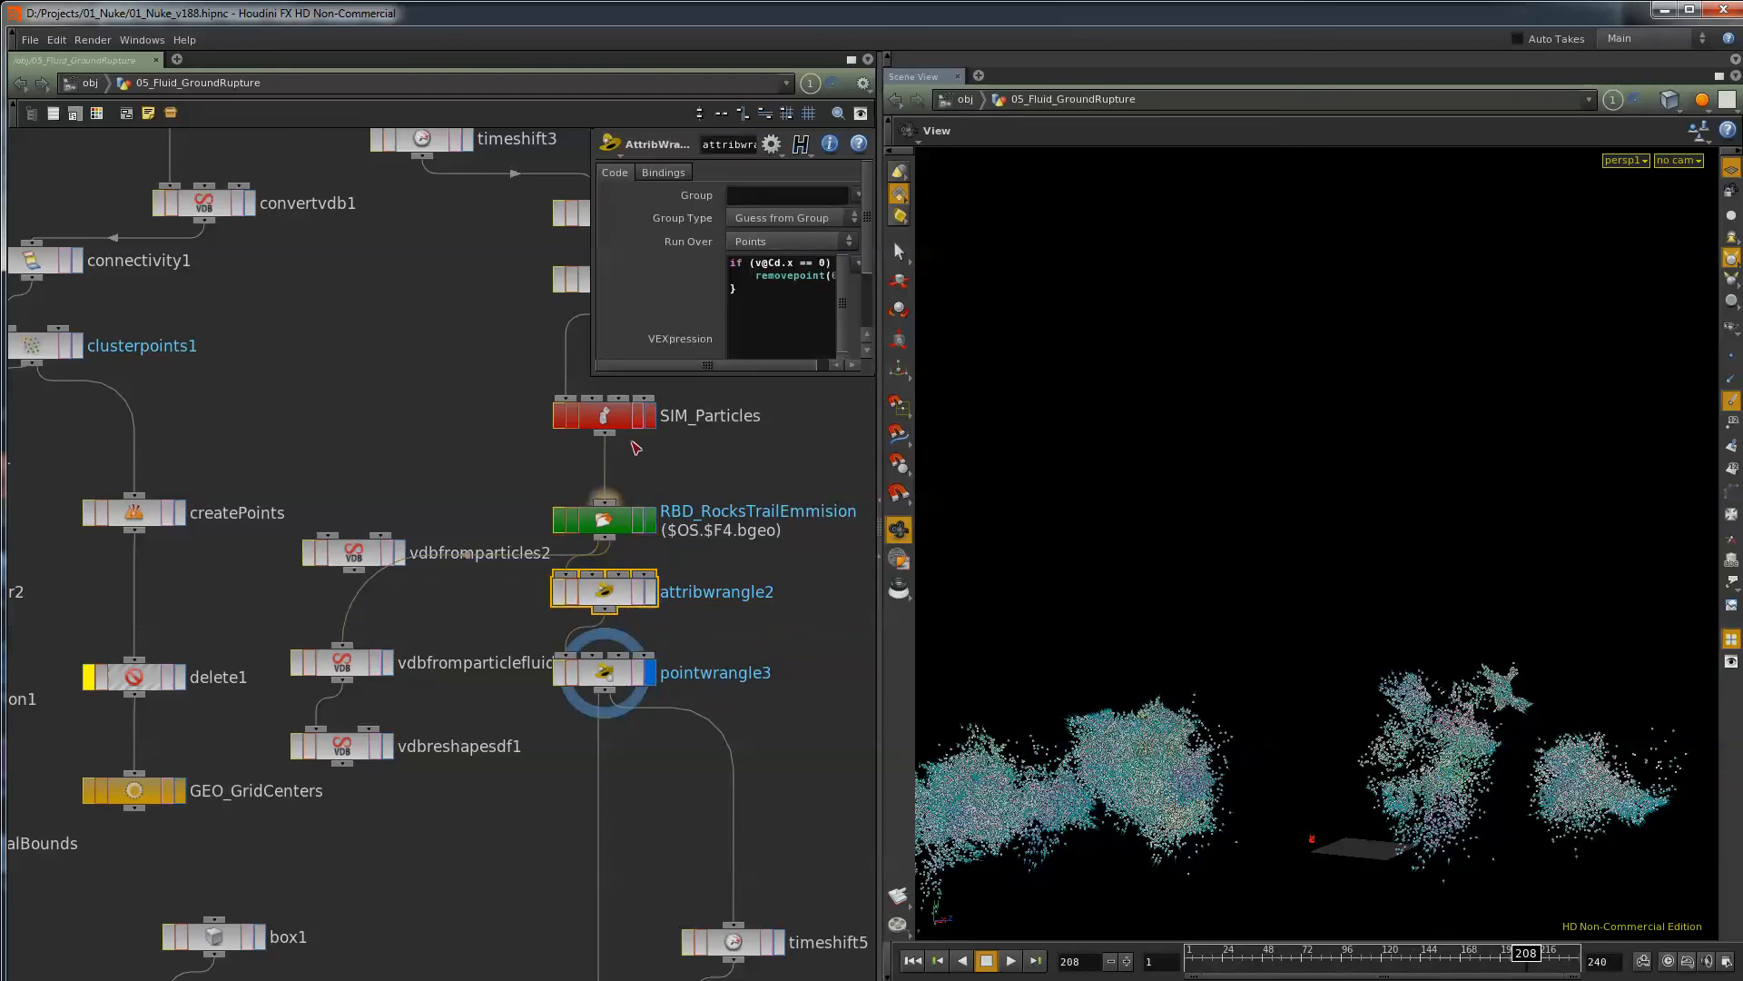
left_click_drag(591, 375, 434, 386)
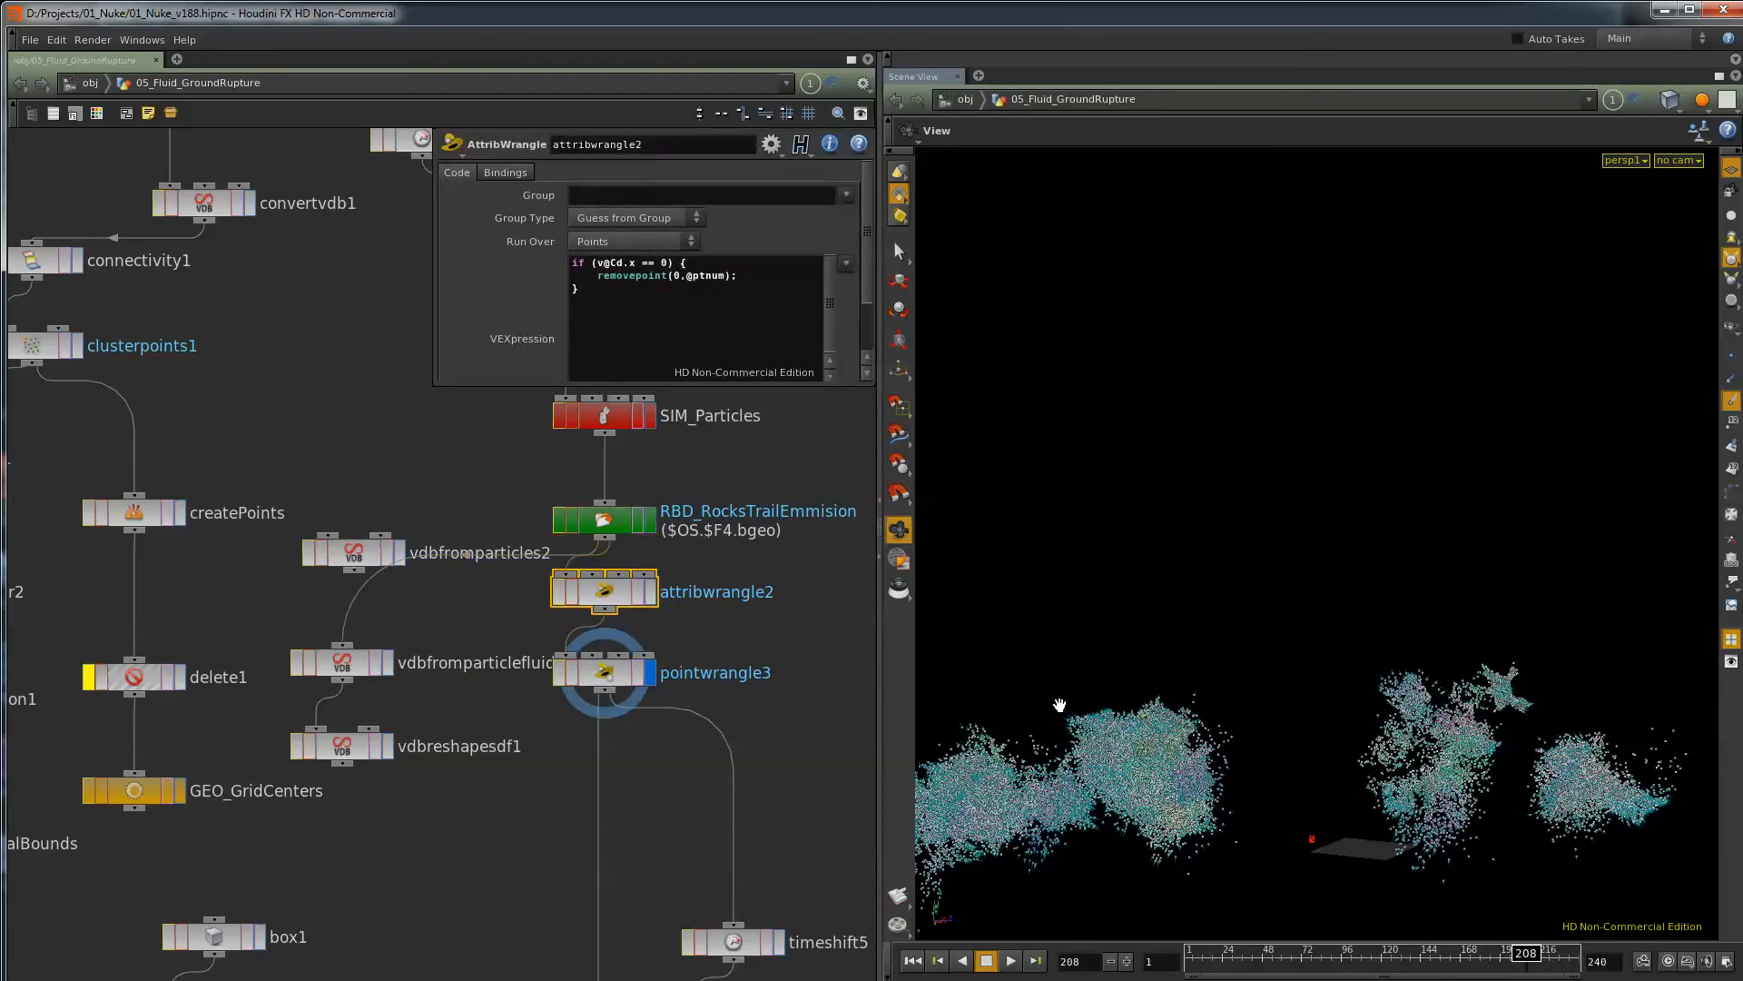
left_click_drag(1526, 961, 1480, 957)
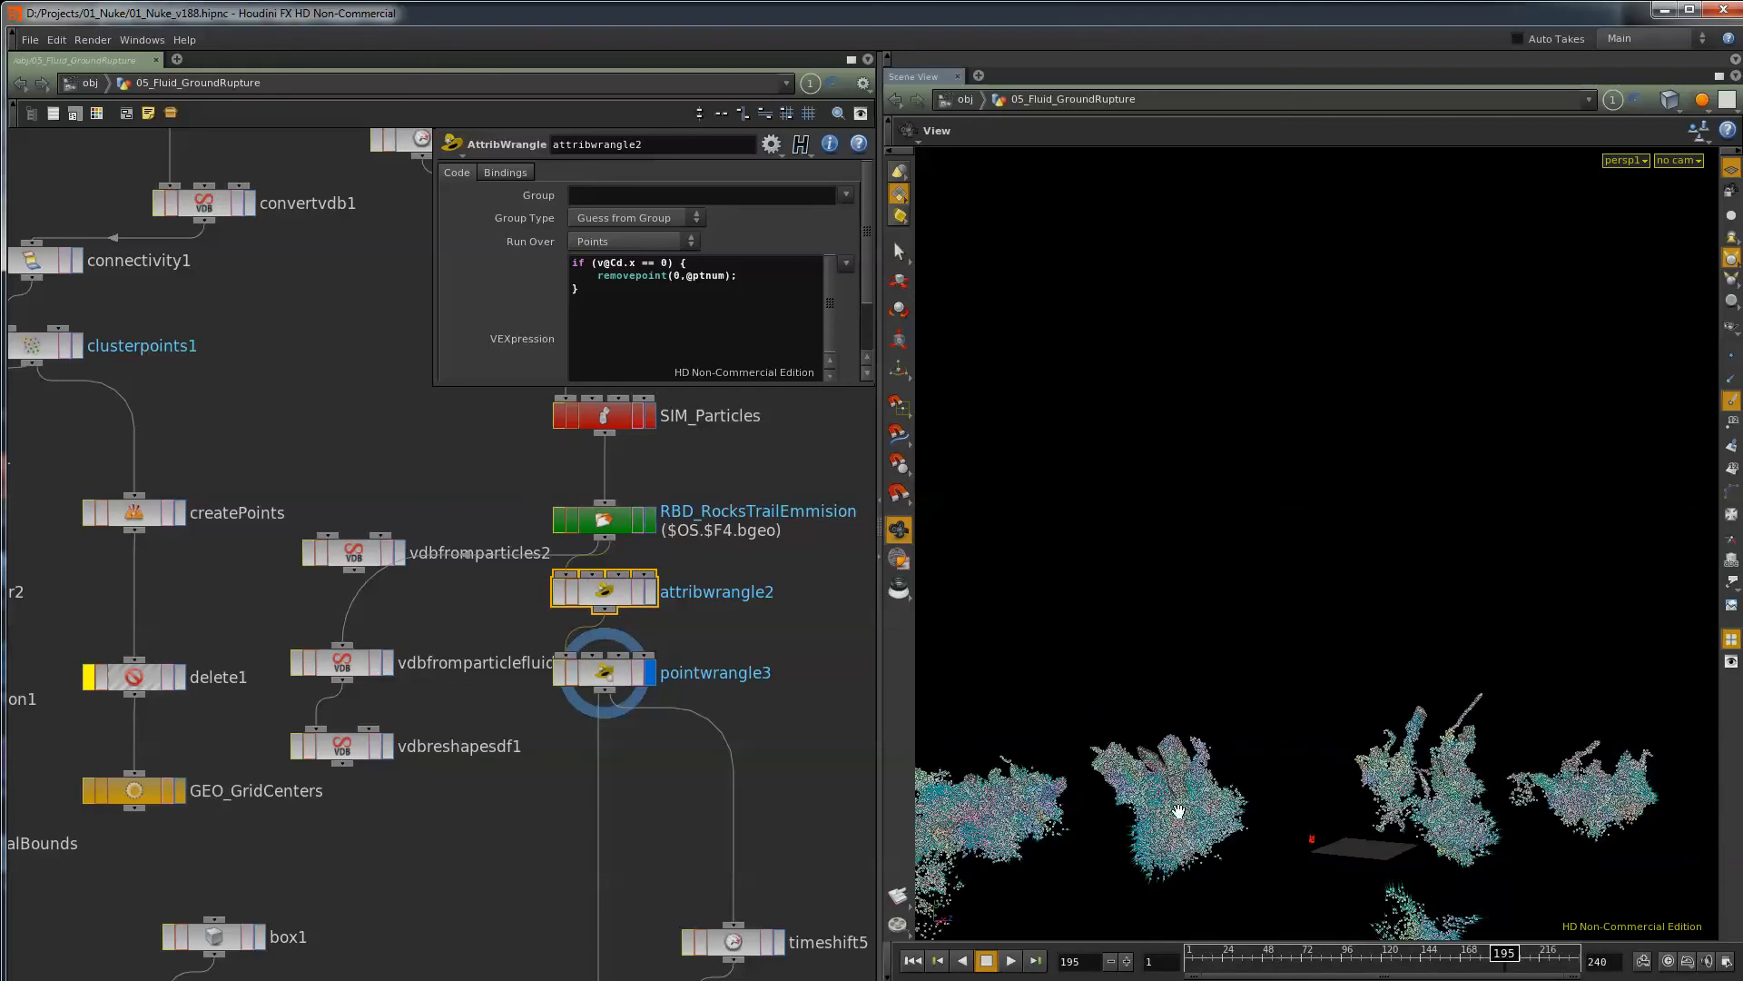
Show pointwrangle3's VEX code and examine its emission particles from a higher viewpoint.
middle_click_drag(763, 817, 642, 562)
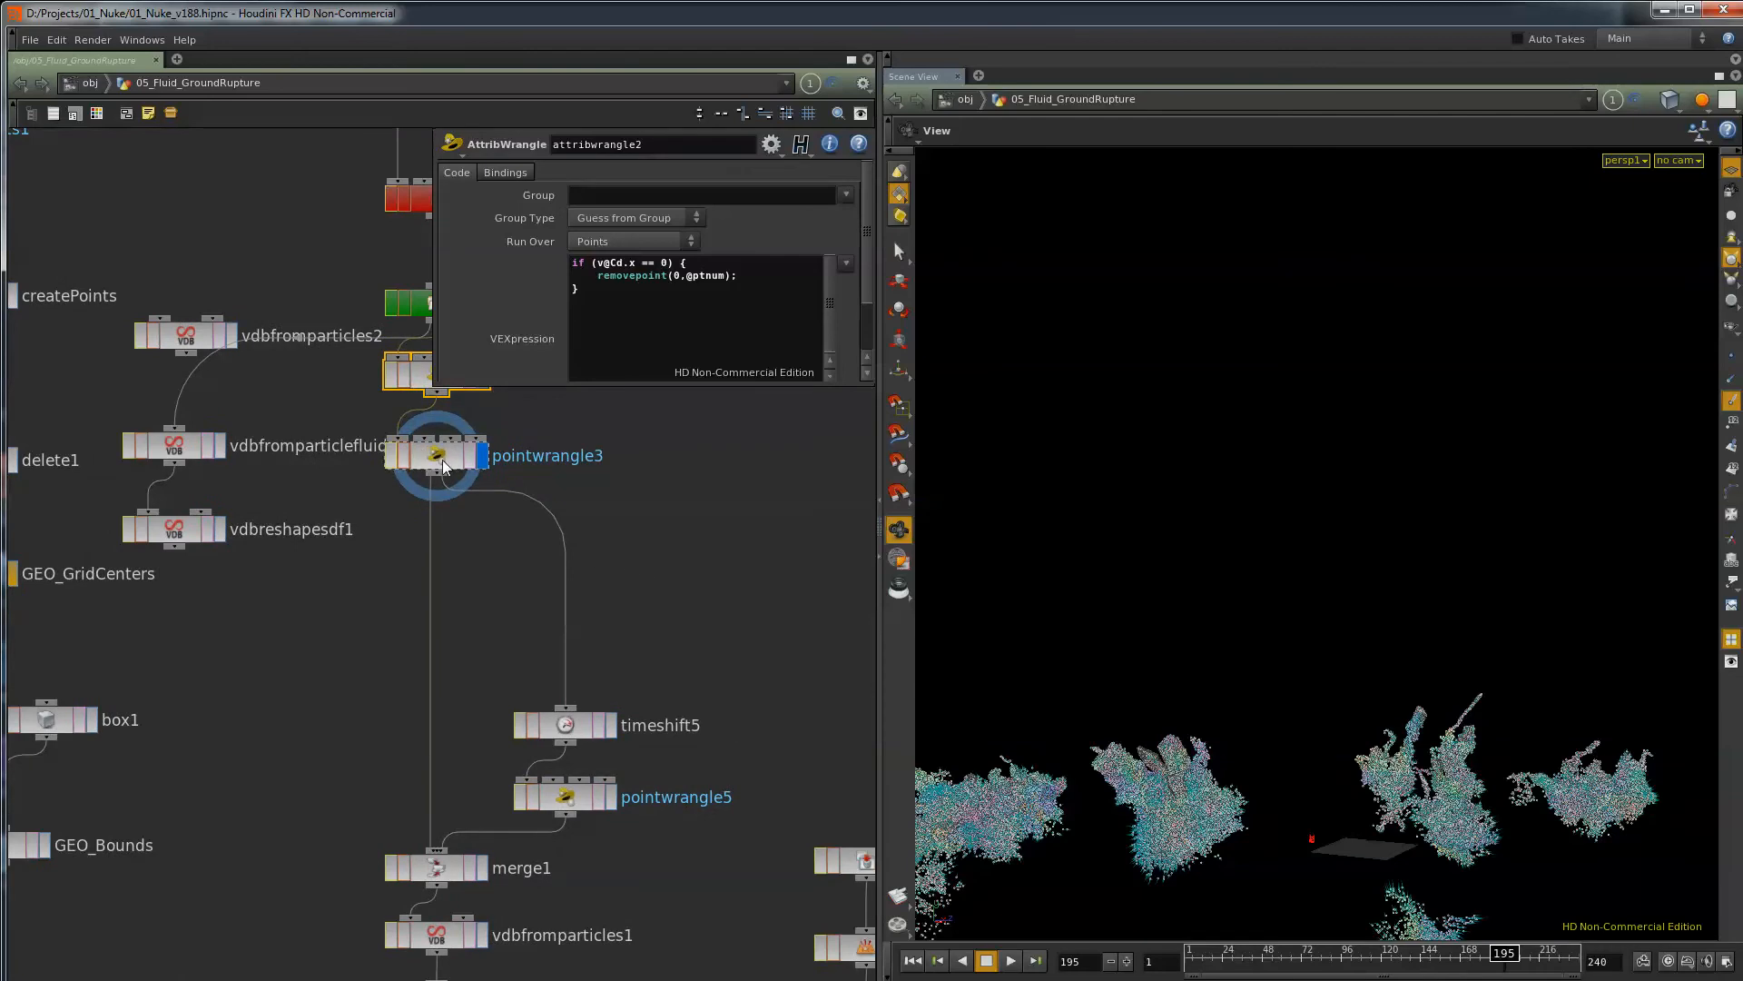
left_click(443, 459)
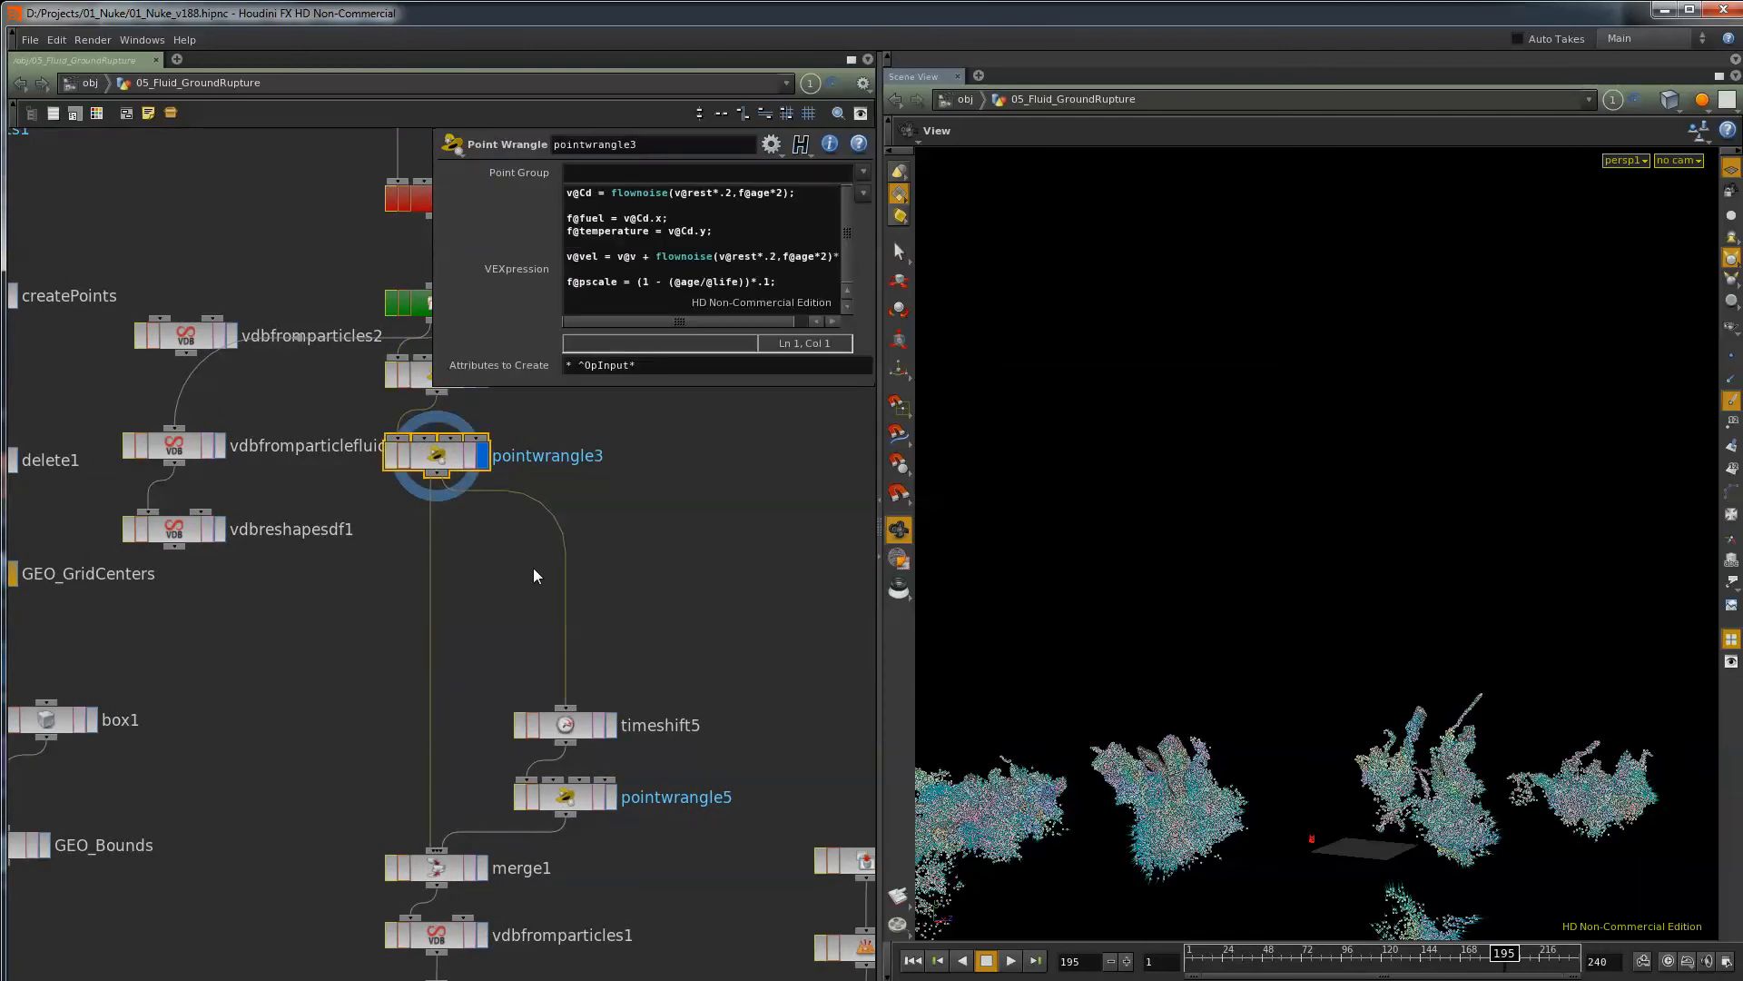
middle_click_drag(715, 665, 732, 506)
left_click_drag(1180, 654, 1145, 756)
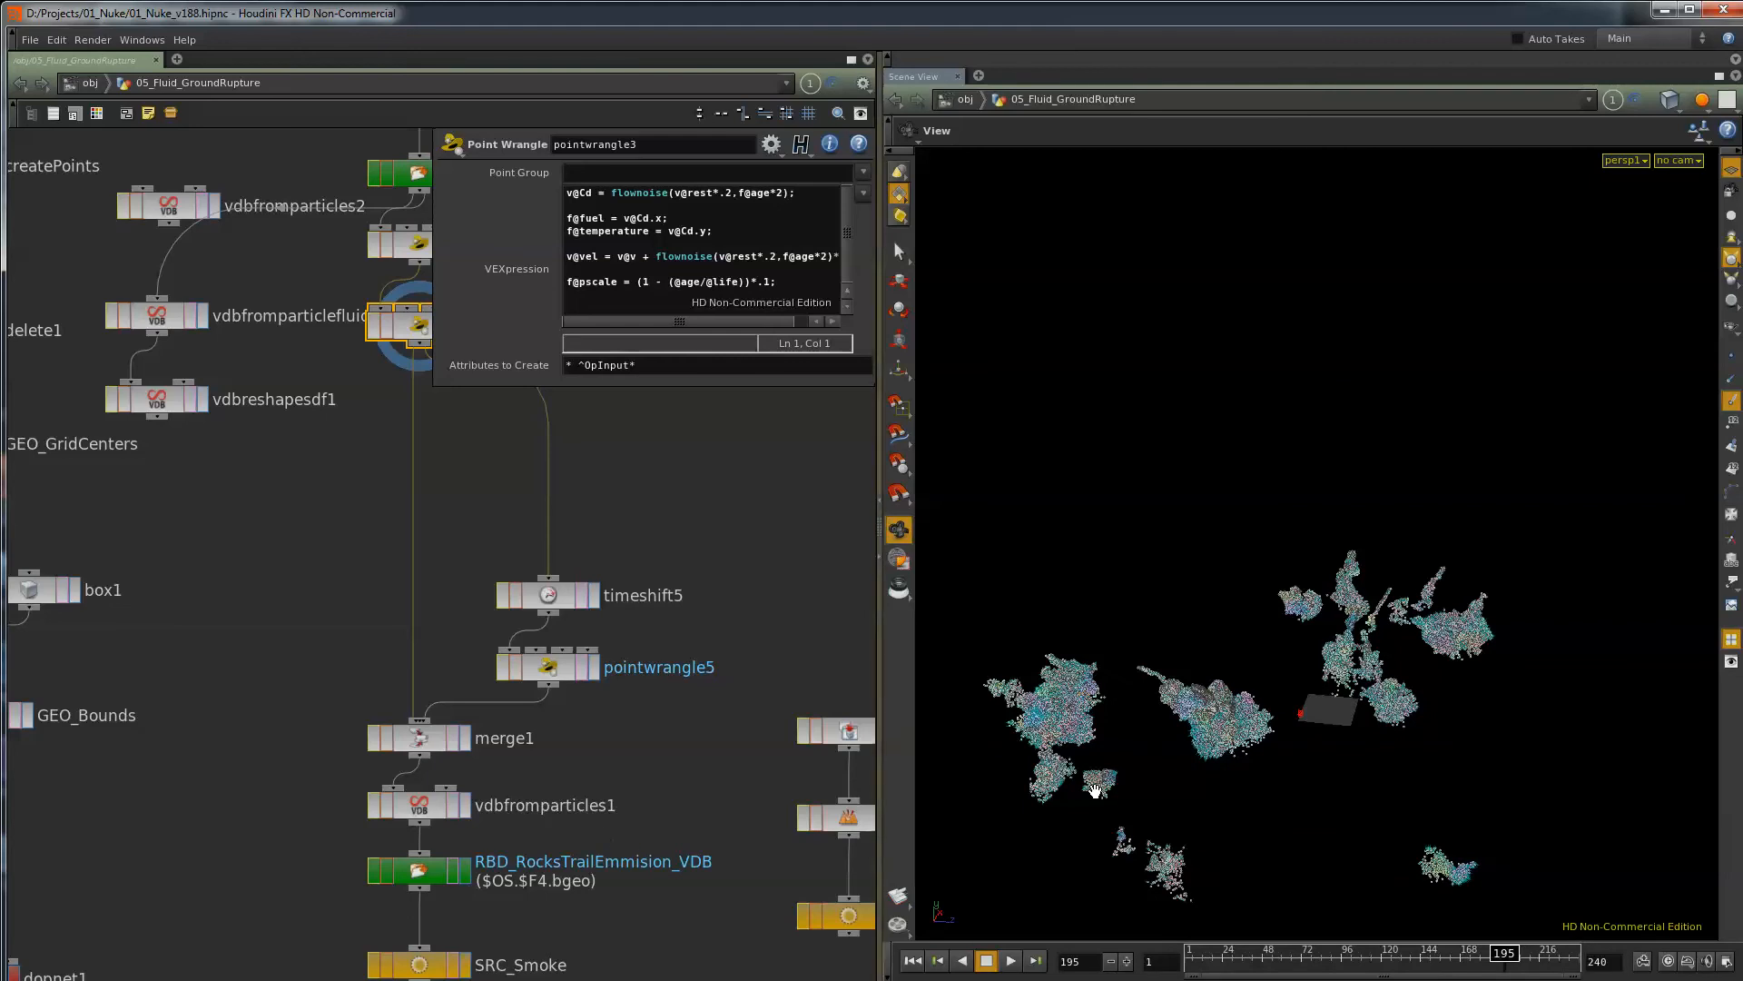
Review vdbfromparticles1's parameters, display the RBD_RocksTrailEmmision_VDB cache and show its file settings.
middle_click_drag(665, 745, 667, 641)
left_click(427, 706)
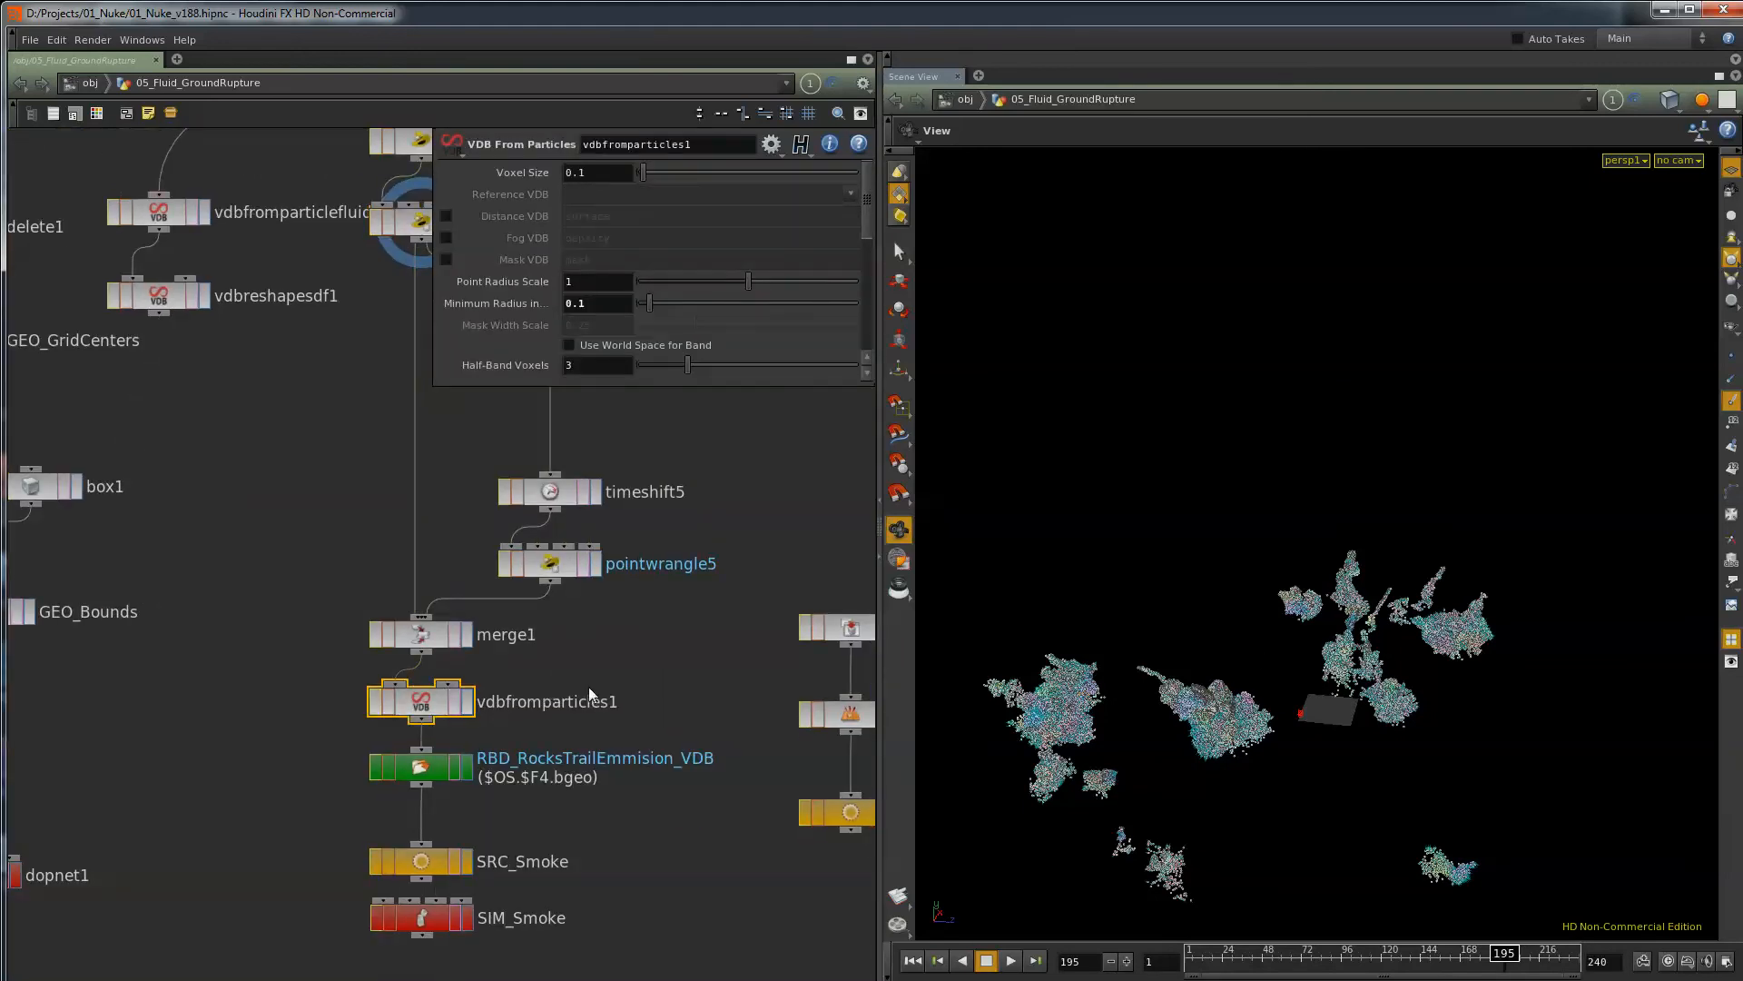
middle_click_drag(589, 689, 629, 546)
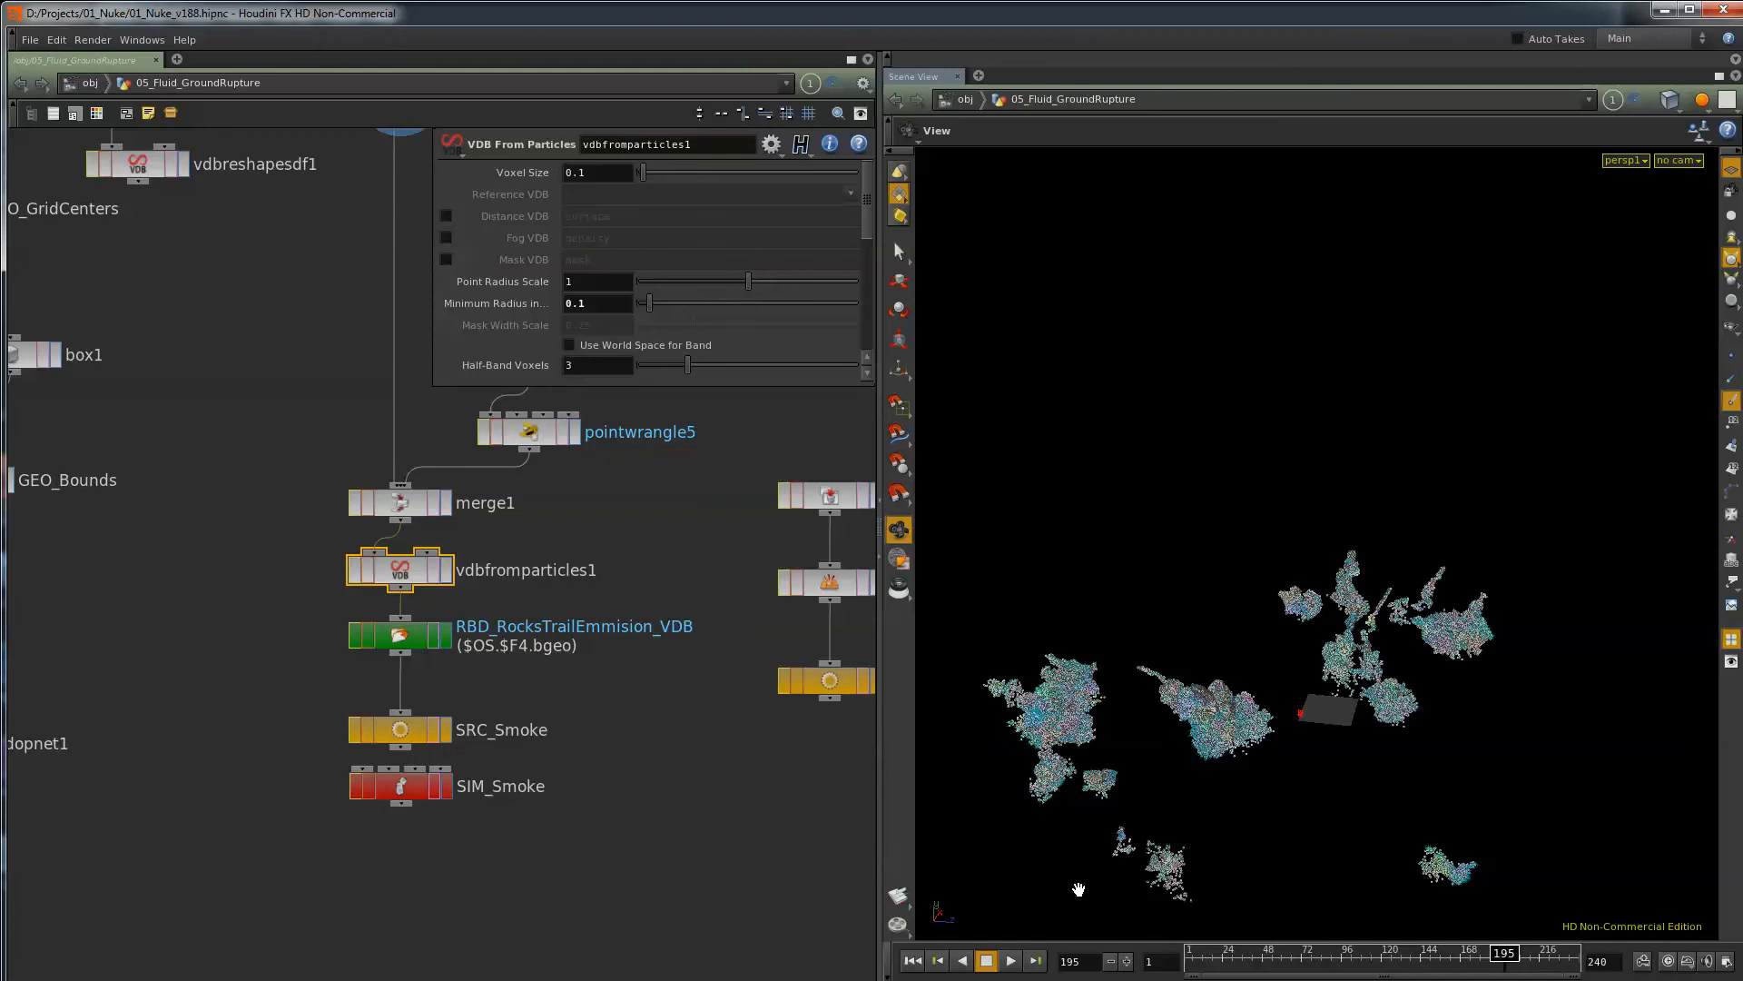
mouse_move(409, 575)
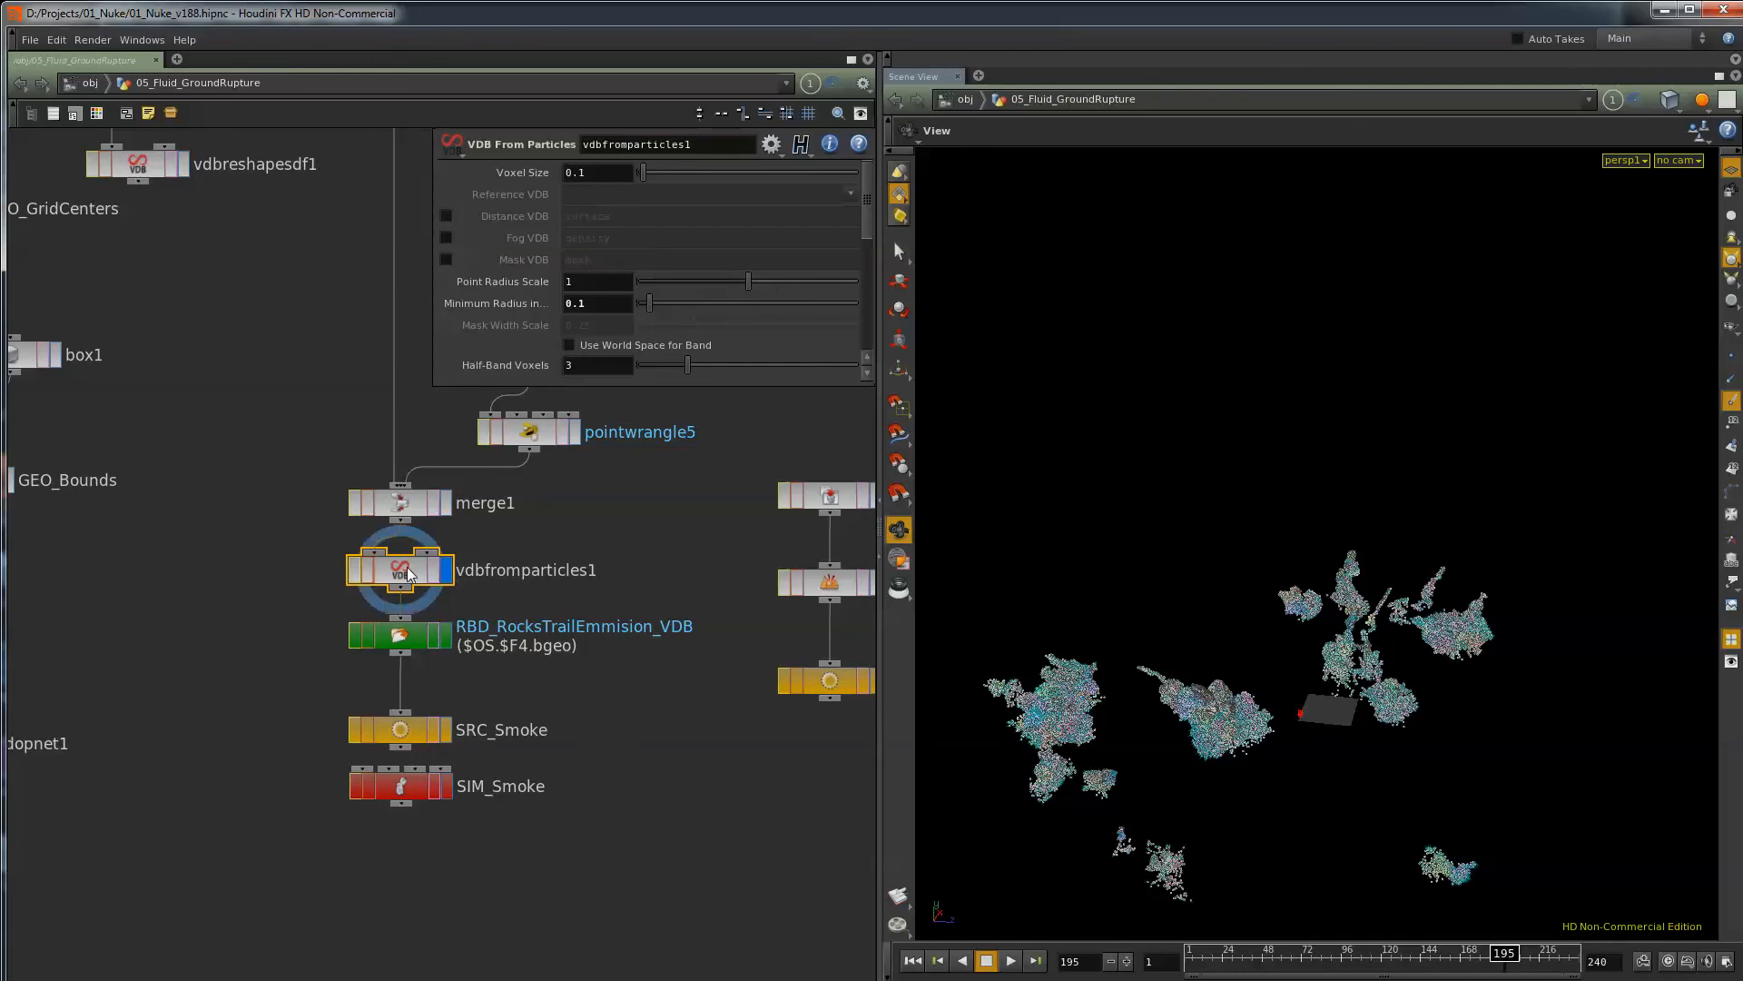
left_click(447, 636)
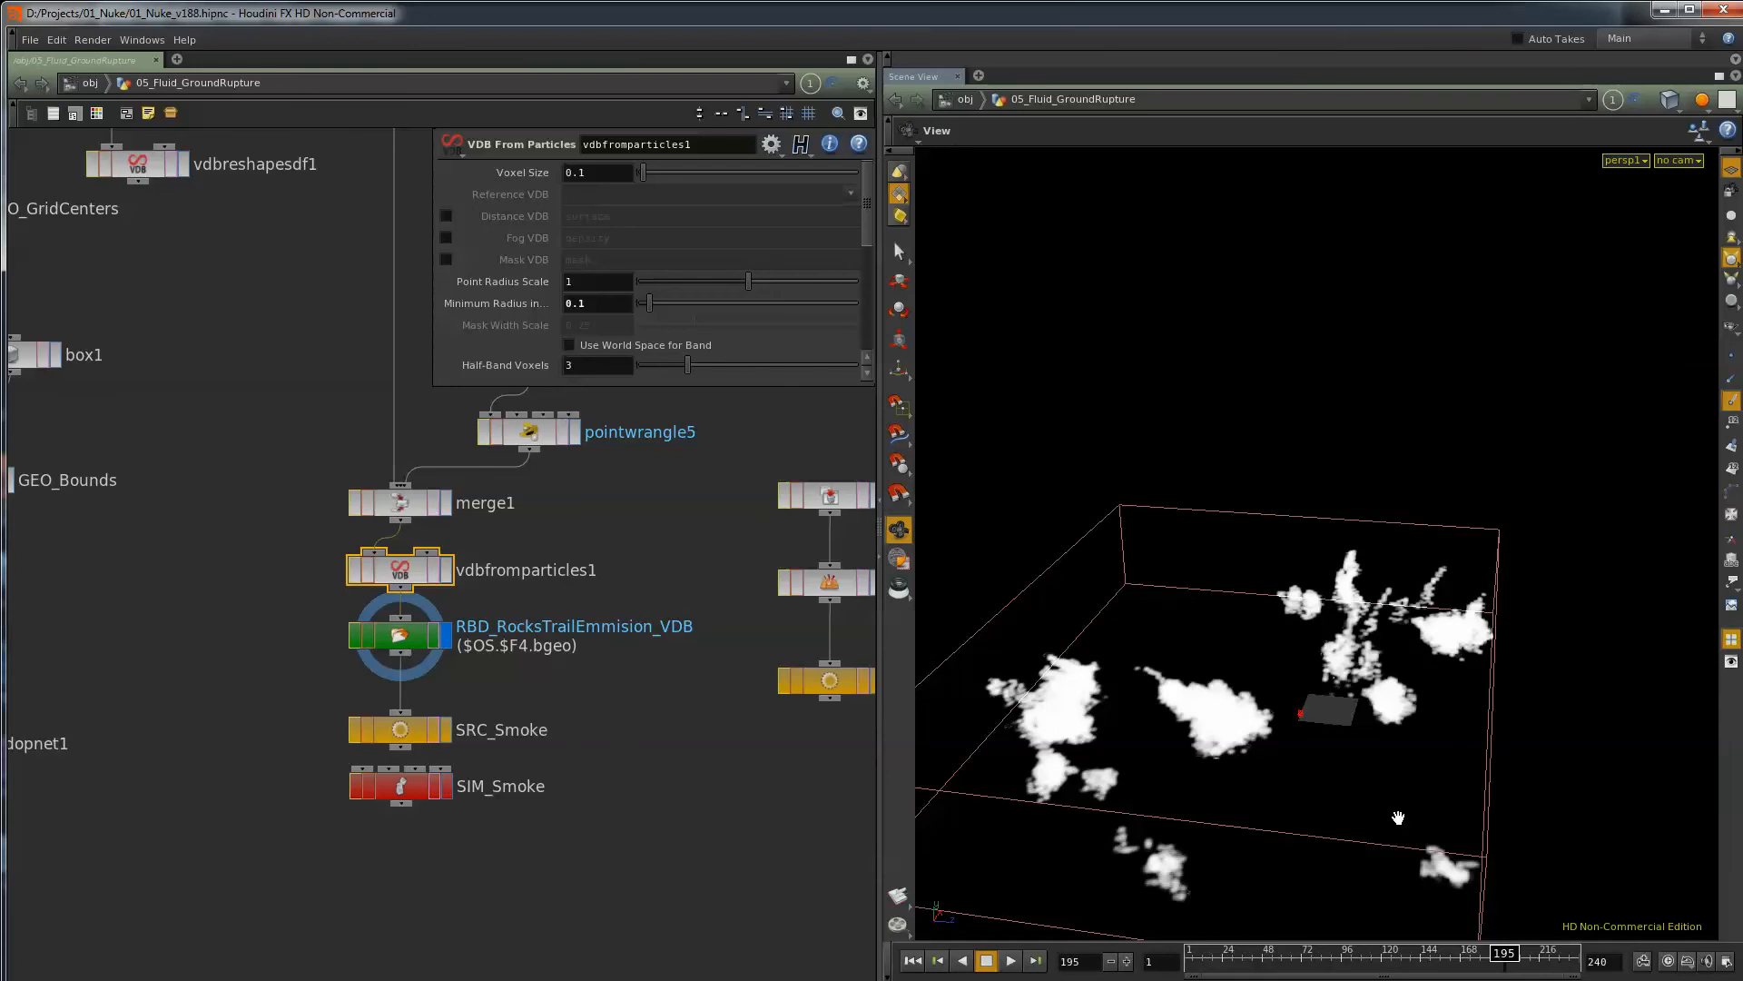
left_click(386, 638)
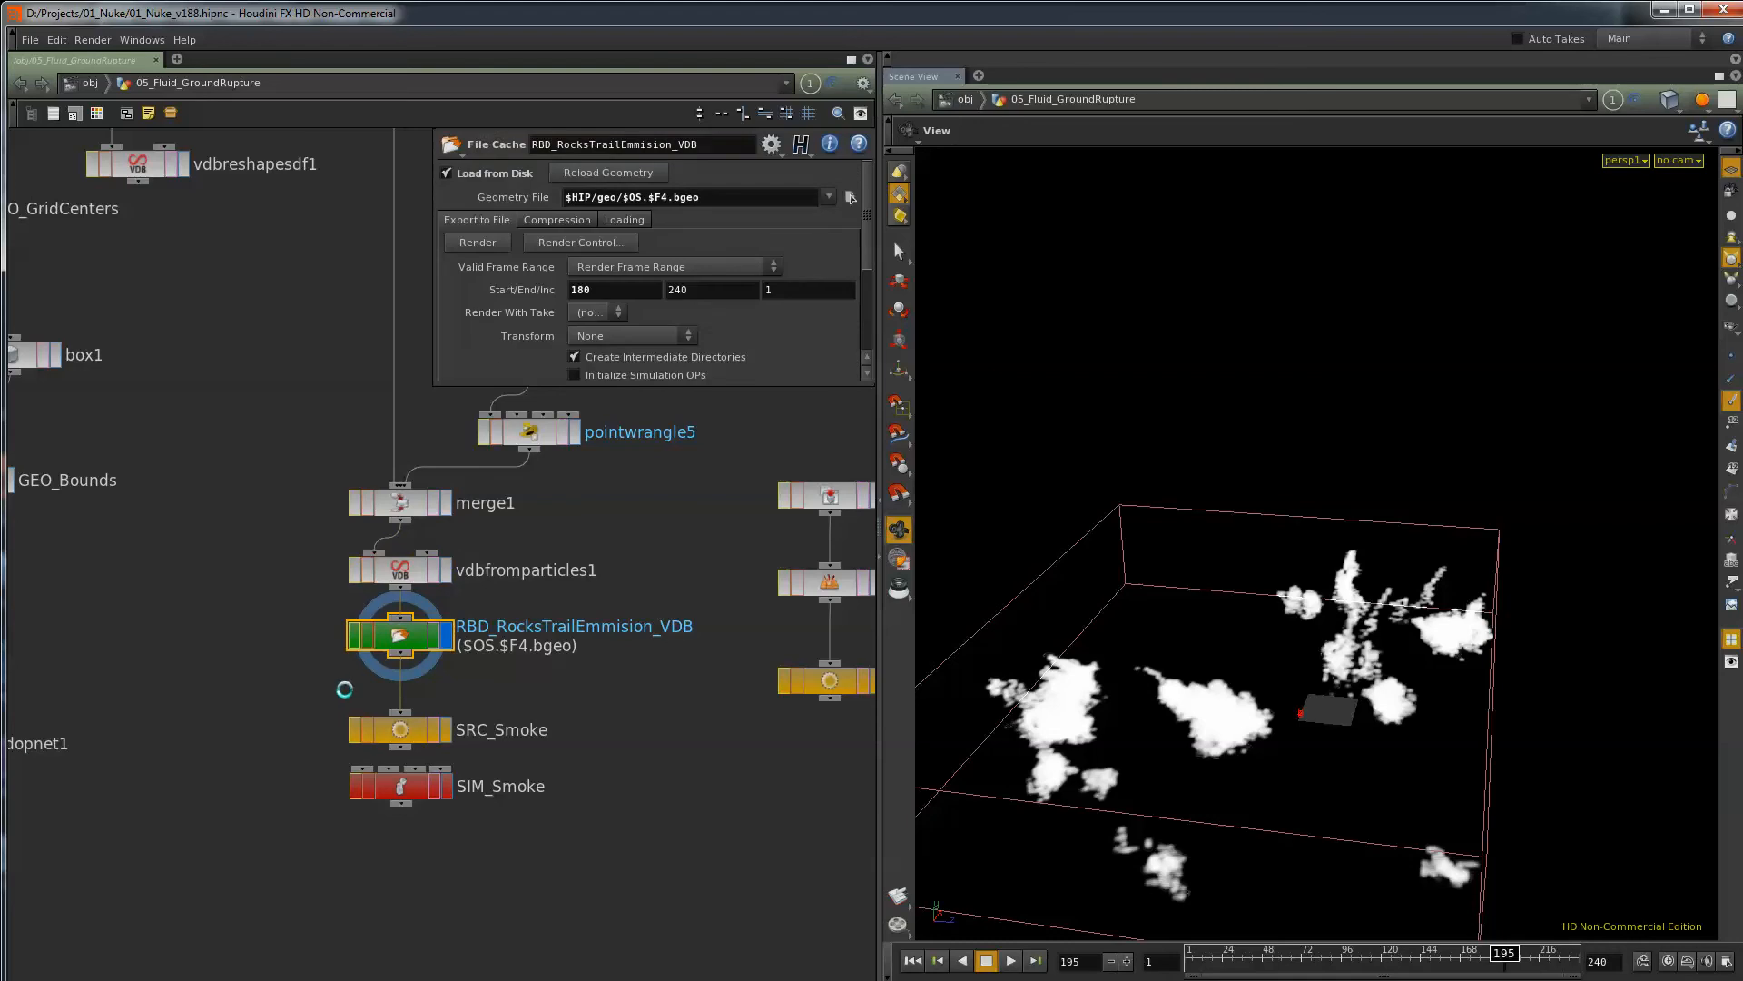
Check dopimportfield1's parameters, return the timeline to frame 1 and enter the dopnet1 network.
scroll(393, 545, "down", 4)
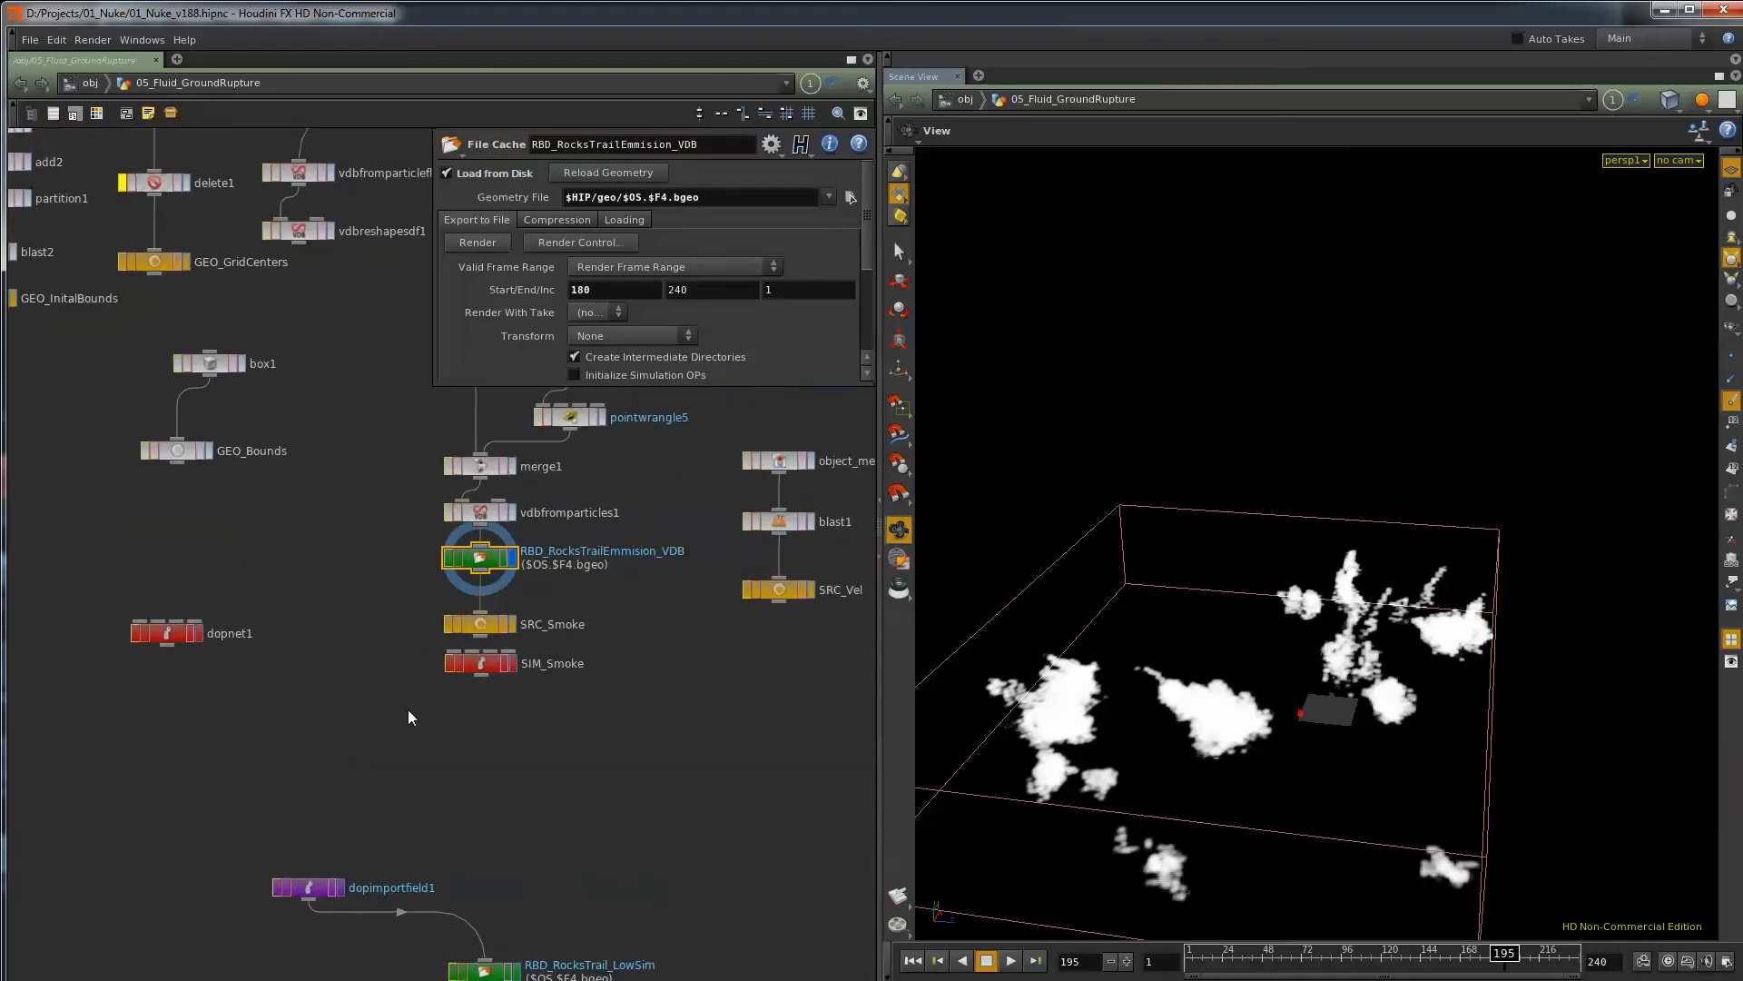
left_click(323, 898)
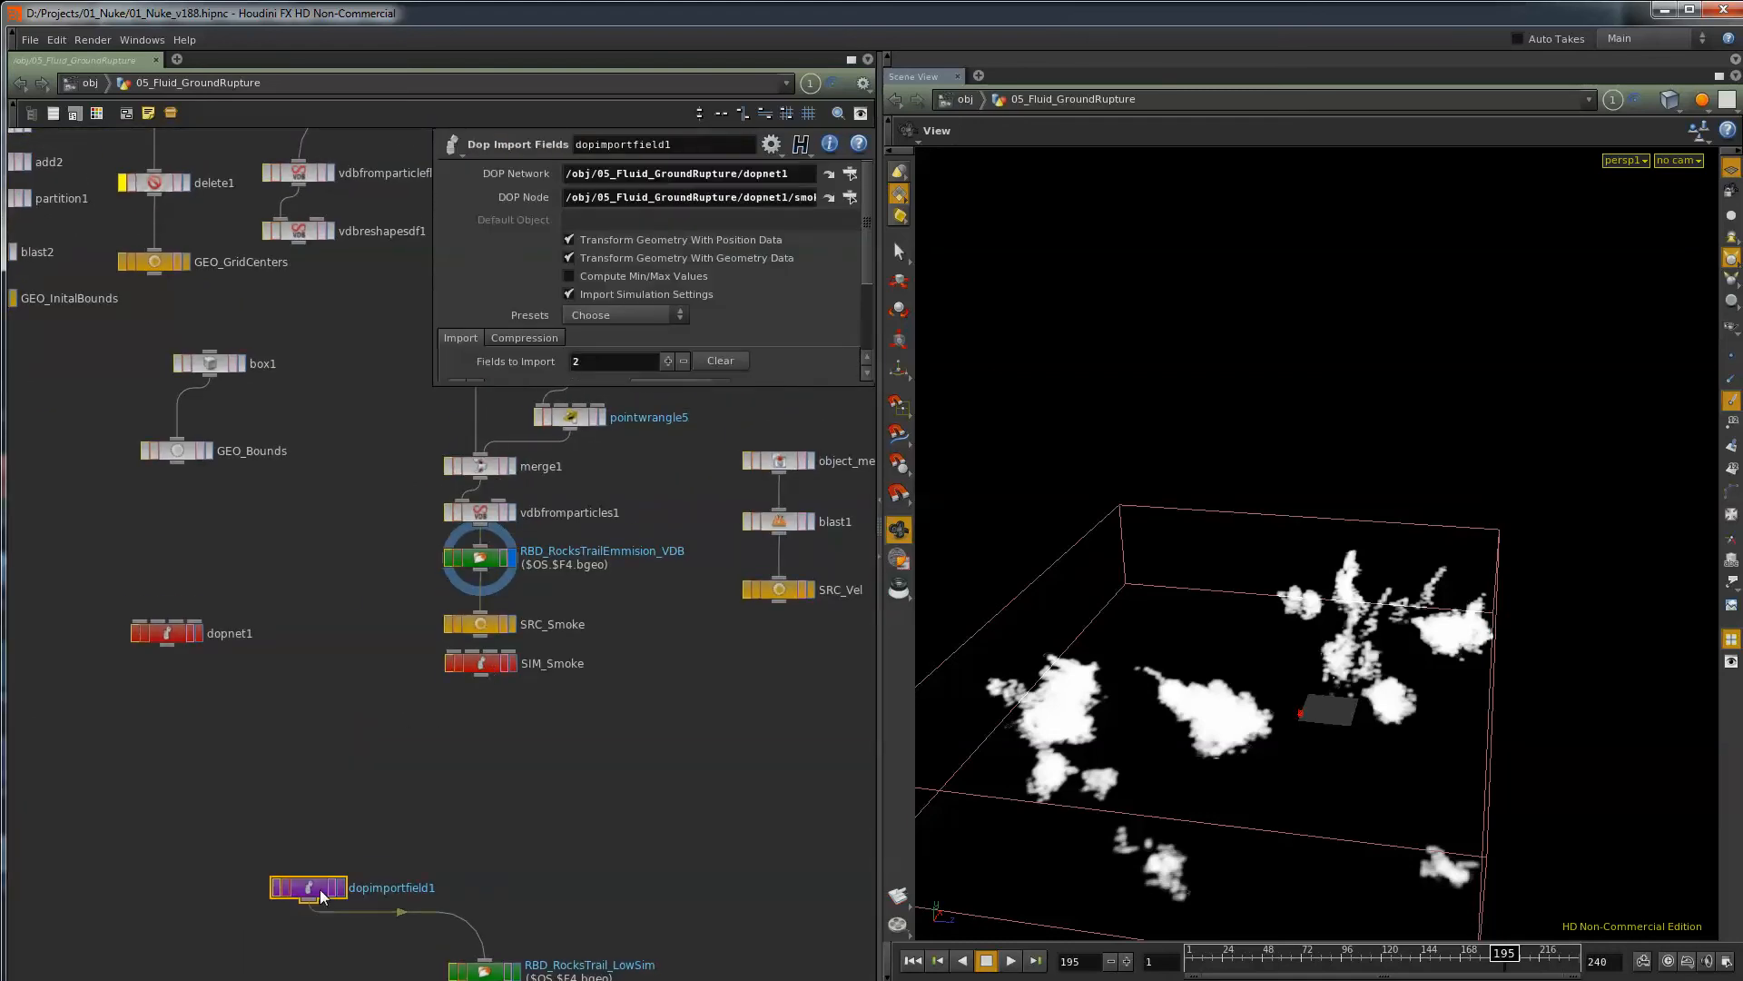
left_click(183, 644)
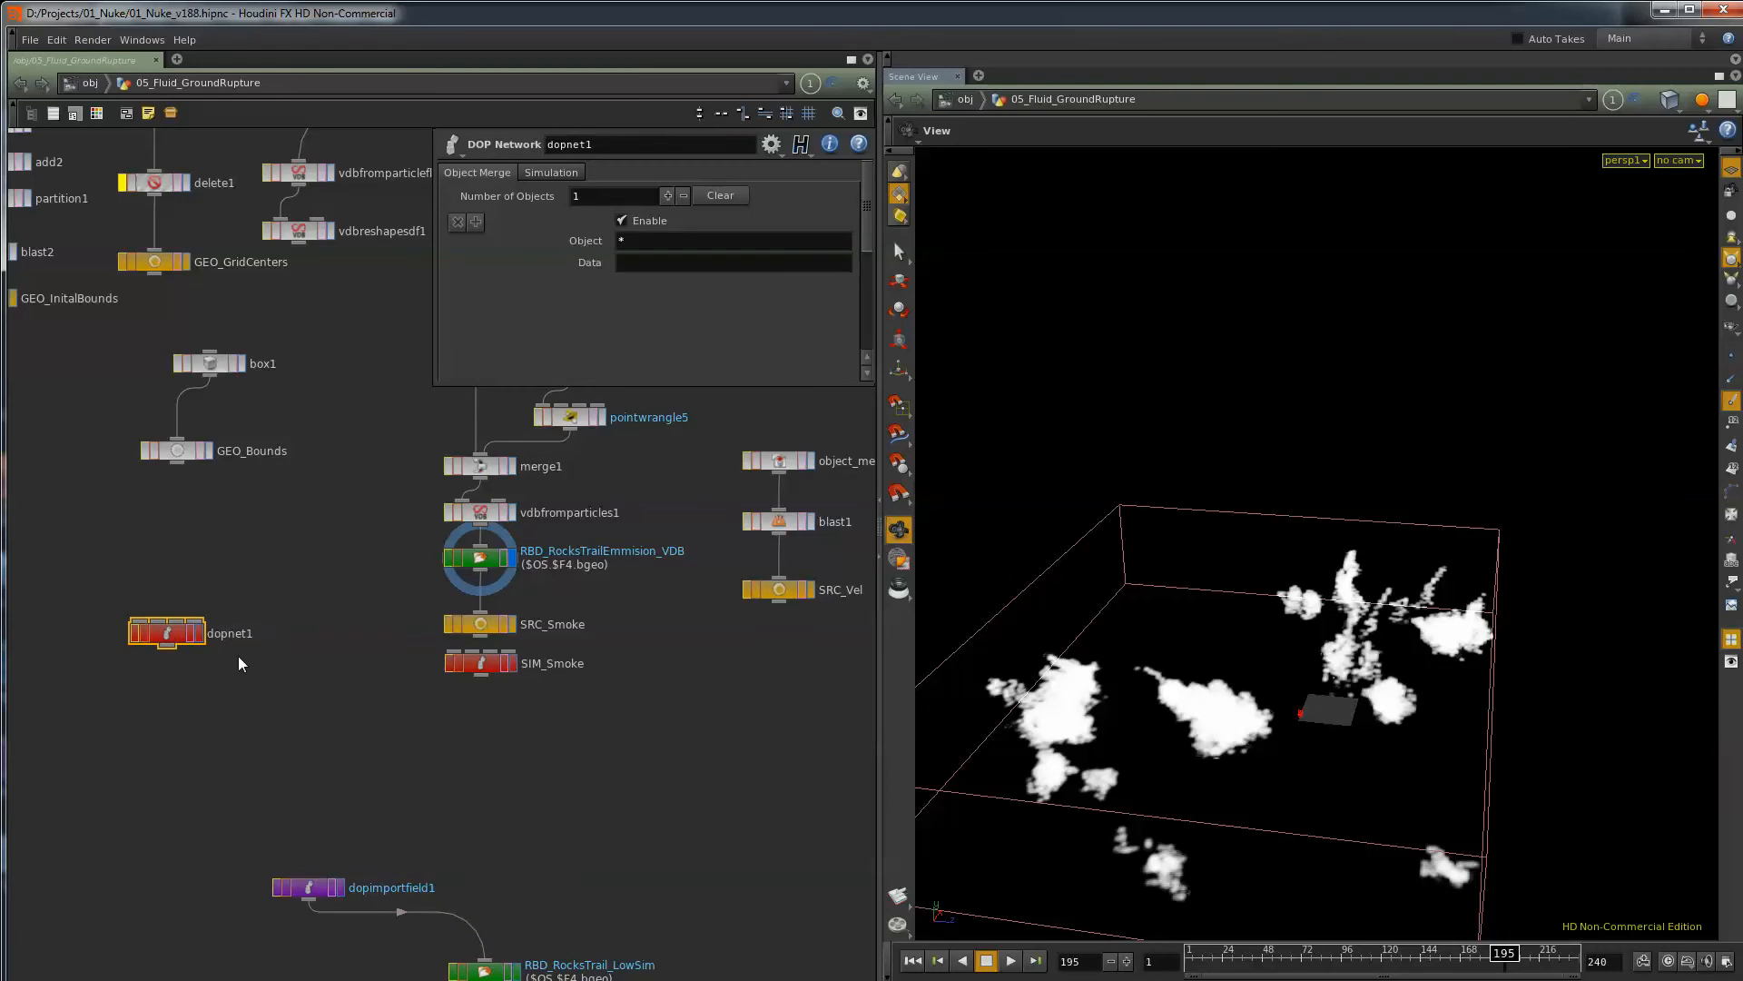
left_click(913, 959)
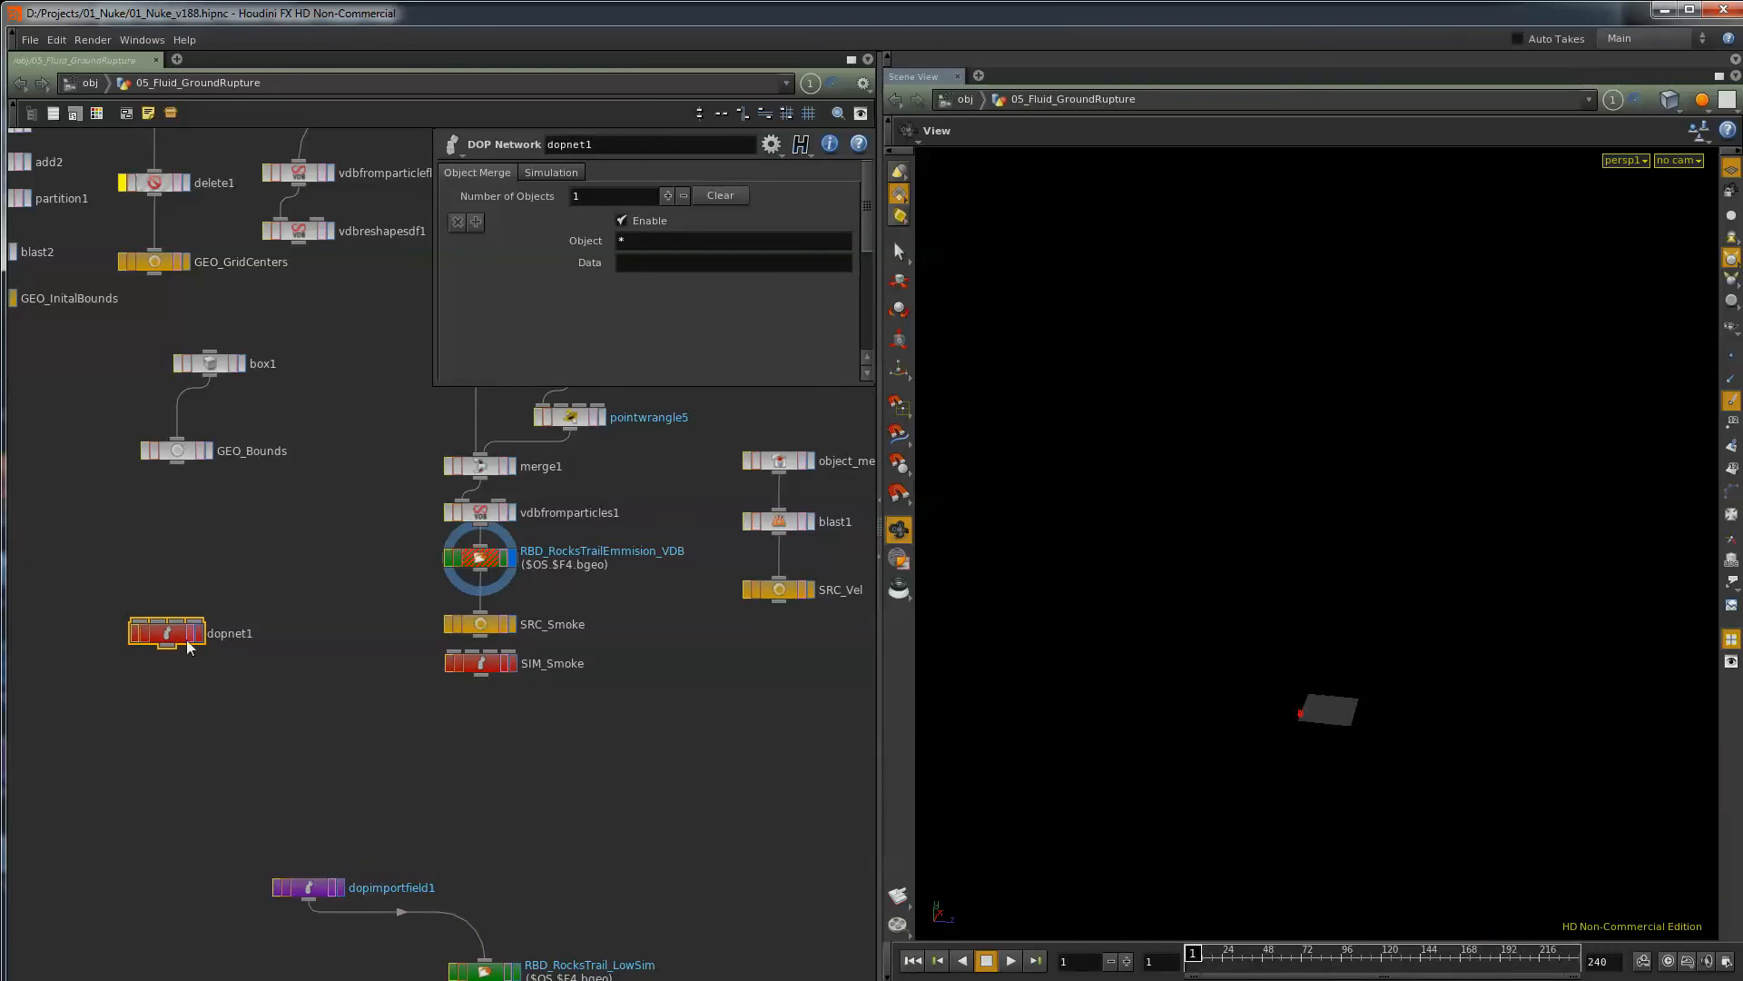
key("i")
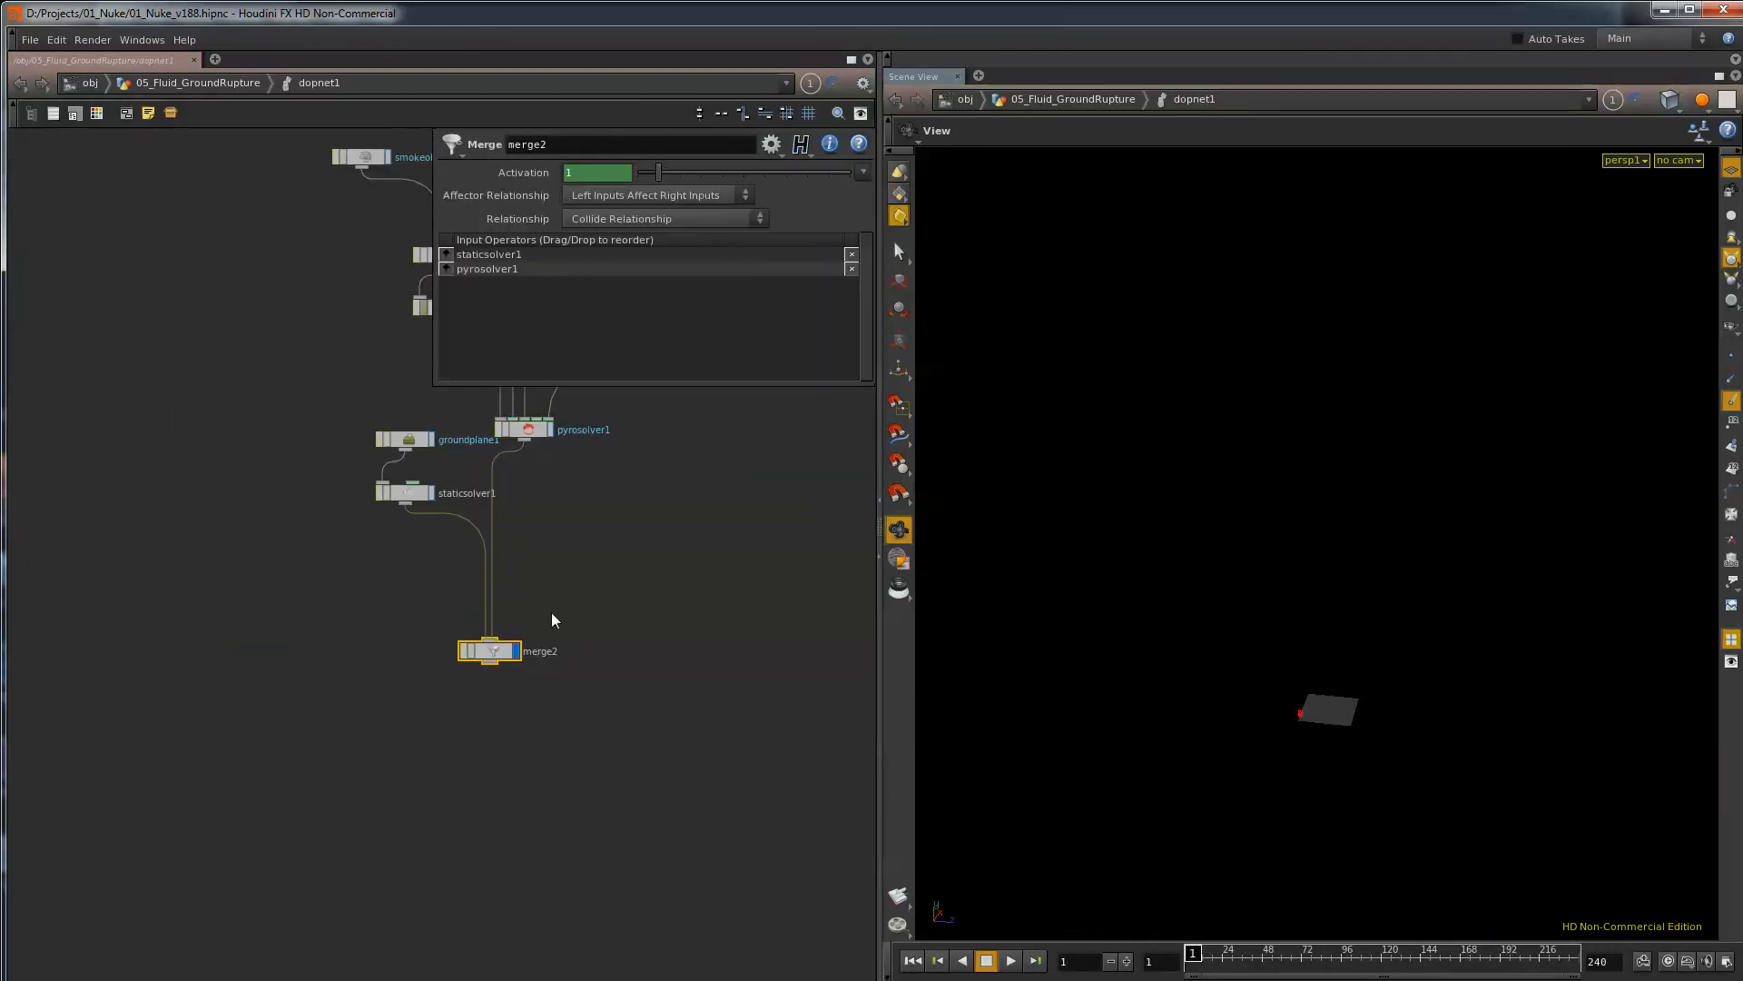
Line up the pointpos1 and sopgeo1 nodes in a column directly beneath smokeobject2.
middle_click_drag(635, 570, 458, 964)
scroll(483, 794, "down", 3)
scroll(288, 663, "up", 4)
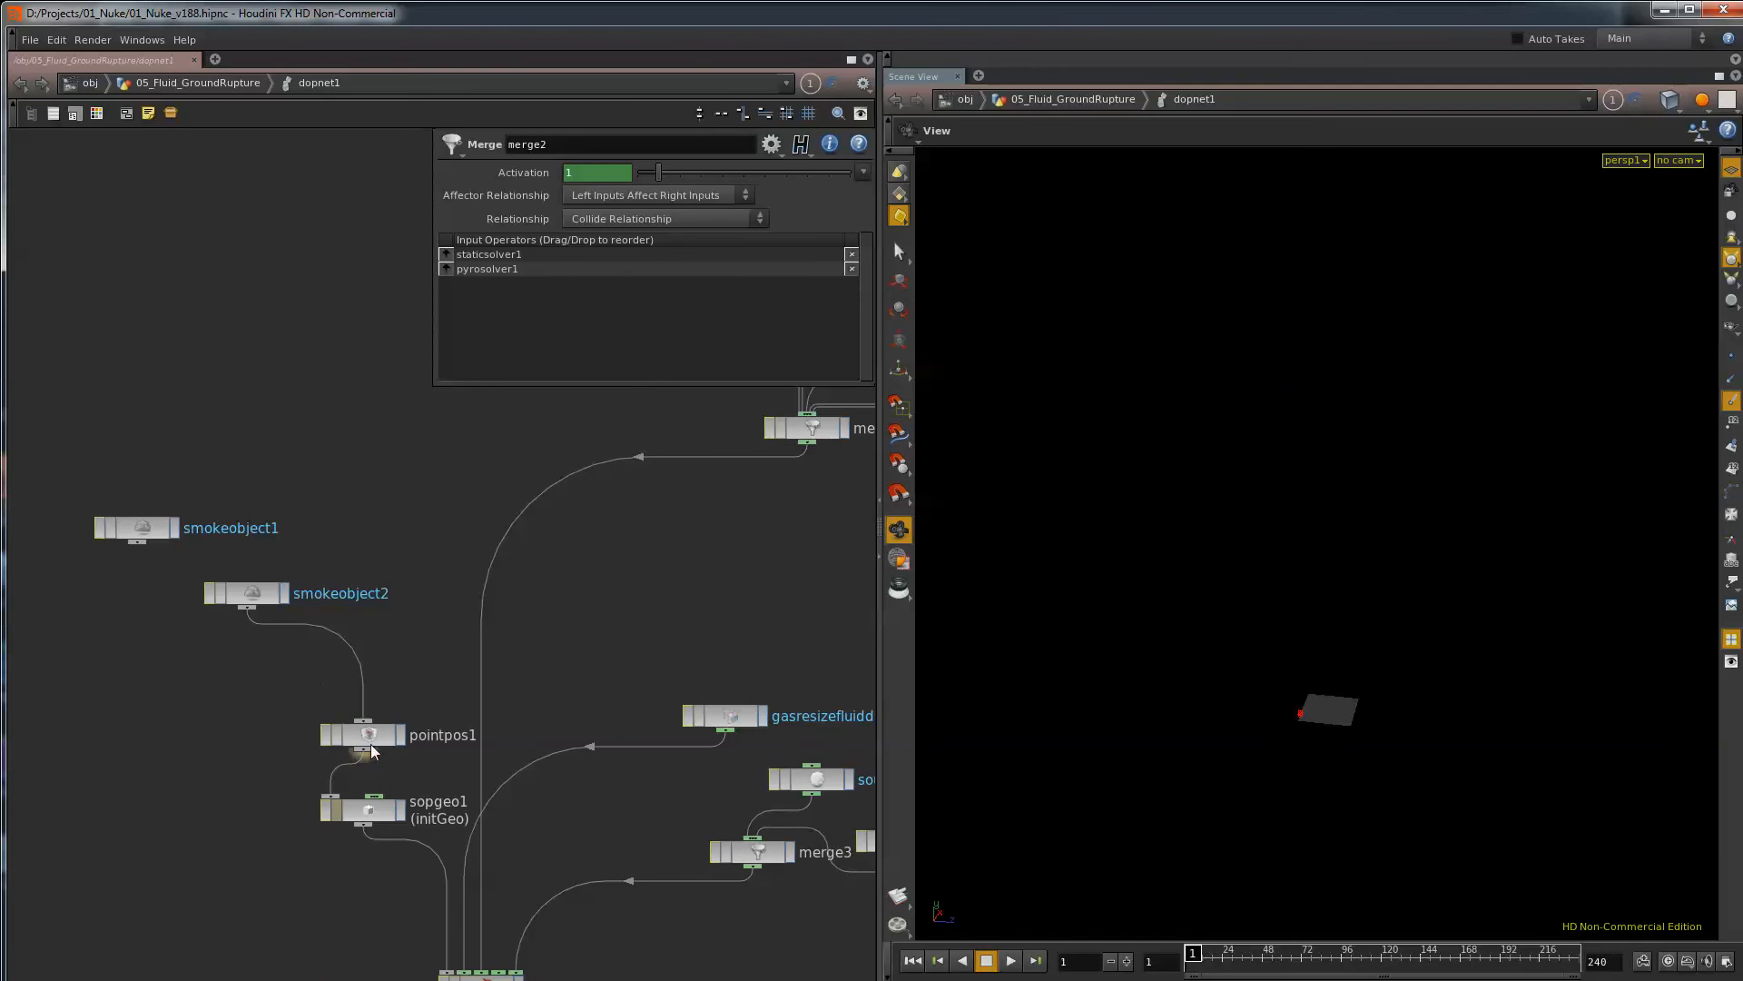
left_click_drag(365, 736, 242, 678)
left_click_drag(373, 817, 255, 767)
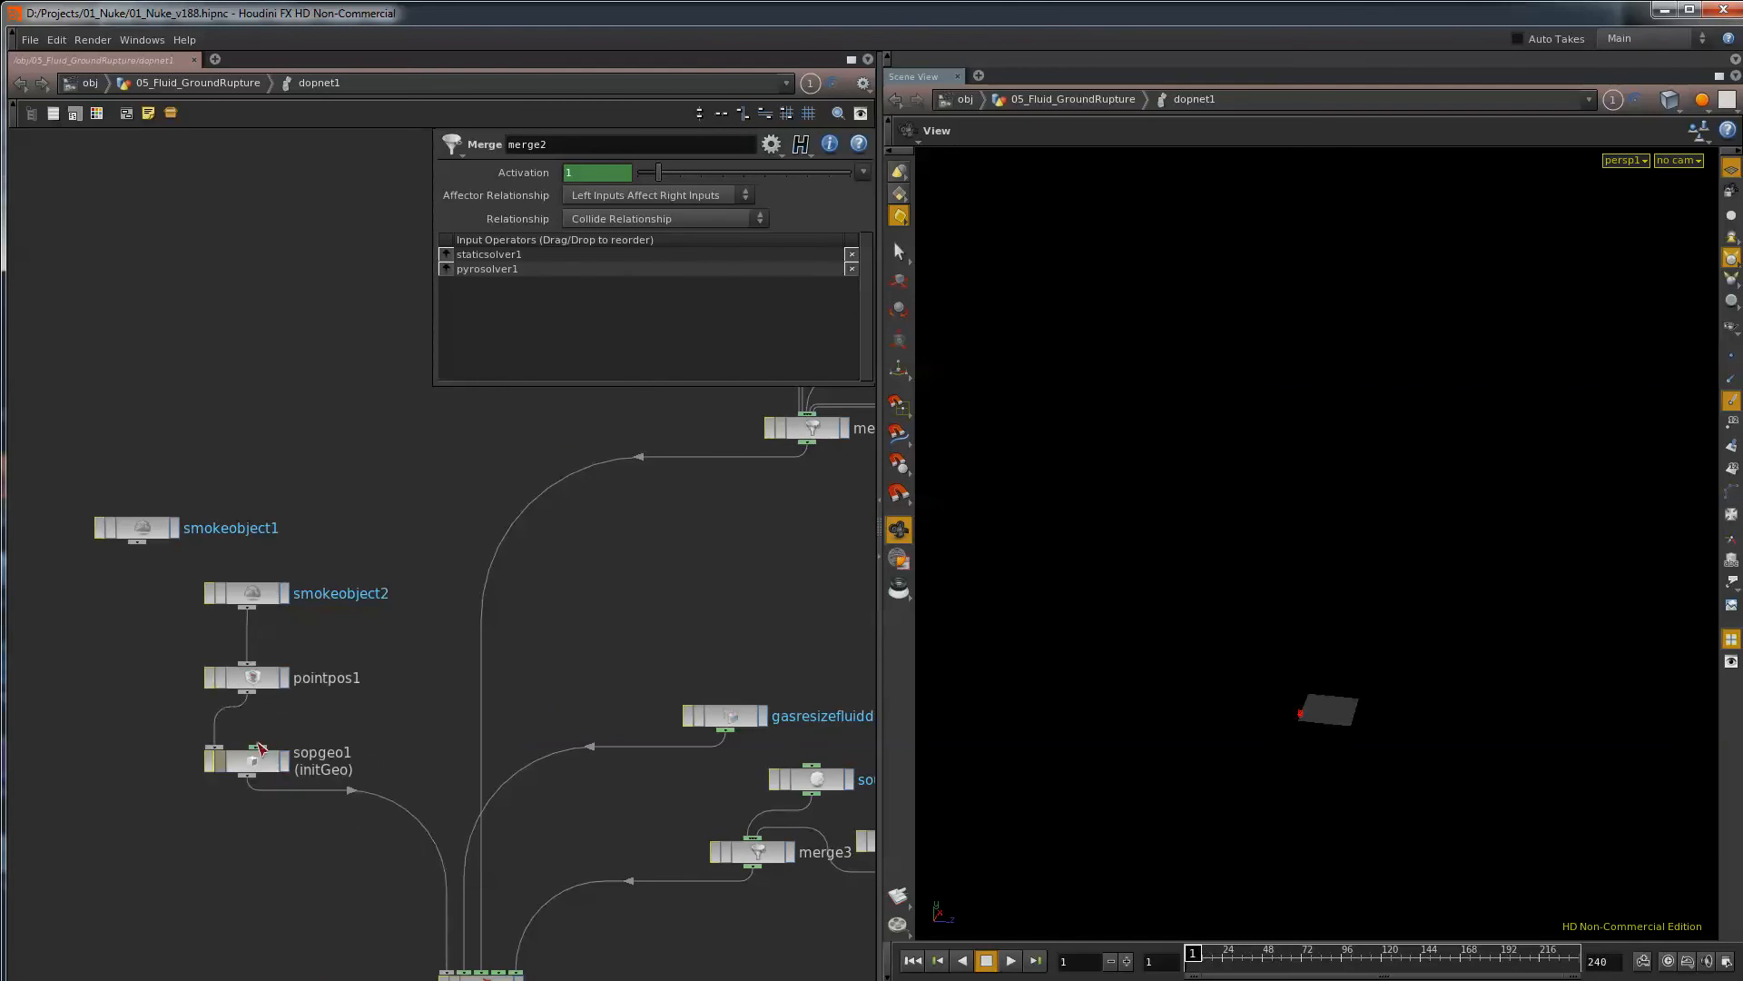
Show smokeobject2's Instancing settings in an enlarged parameter area and highlight the Instance Points path.
left_click(255, 596)
left_click(595, 172)
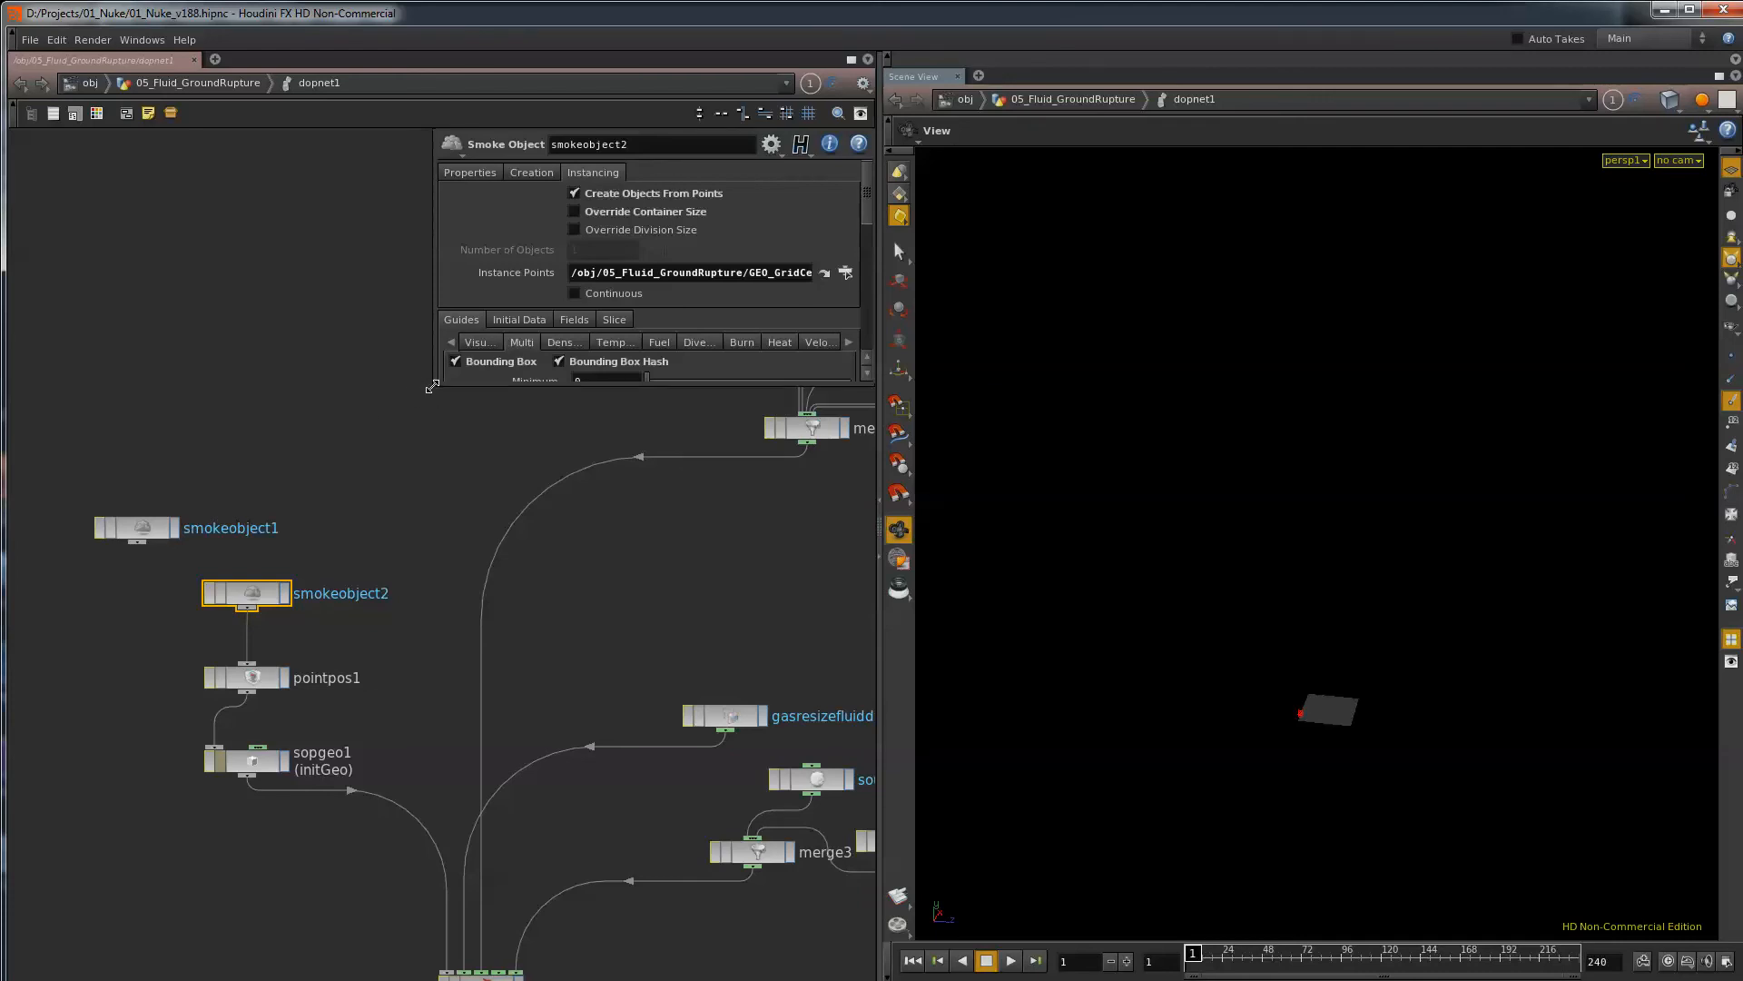
left_click_drag(433, 386, 227, 484)
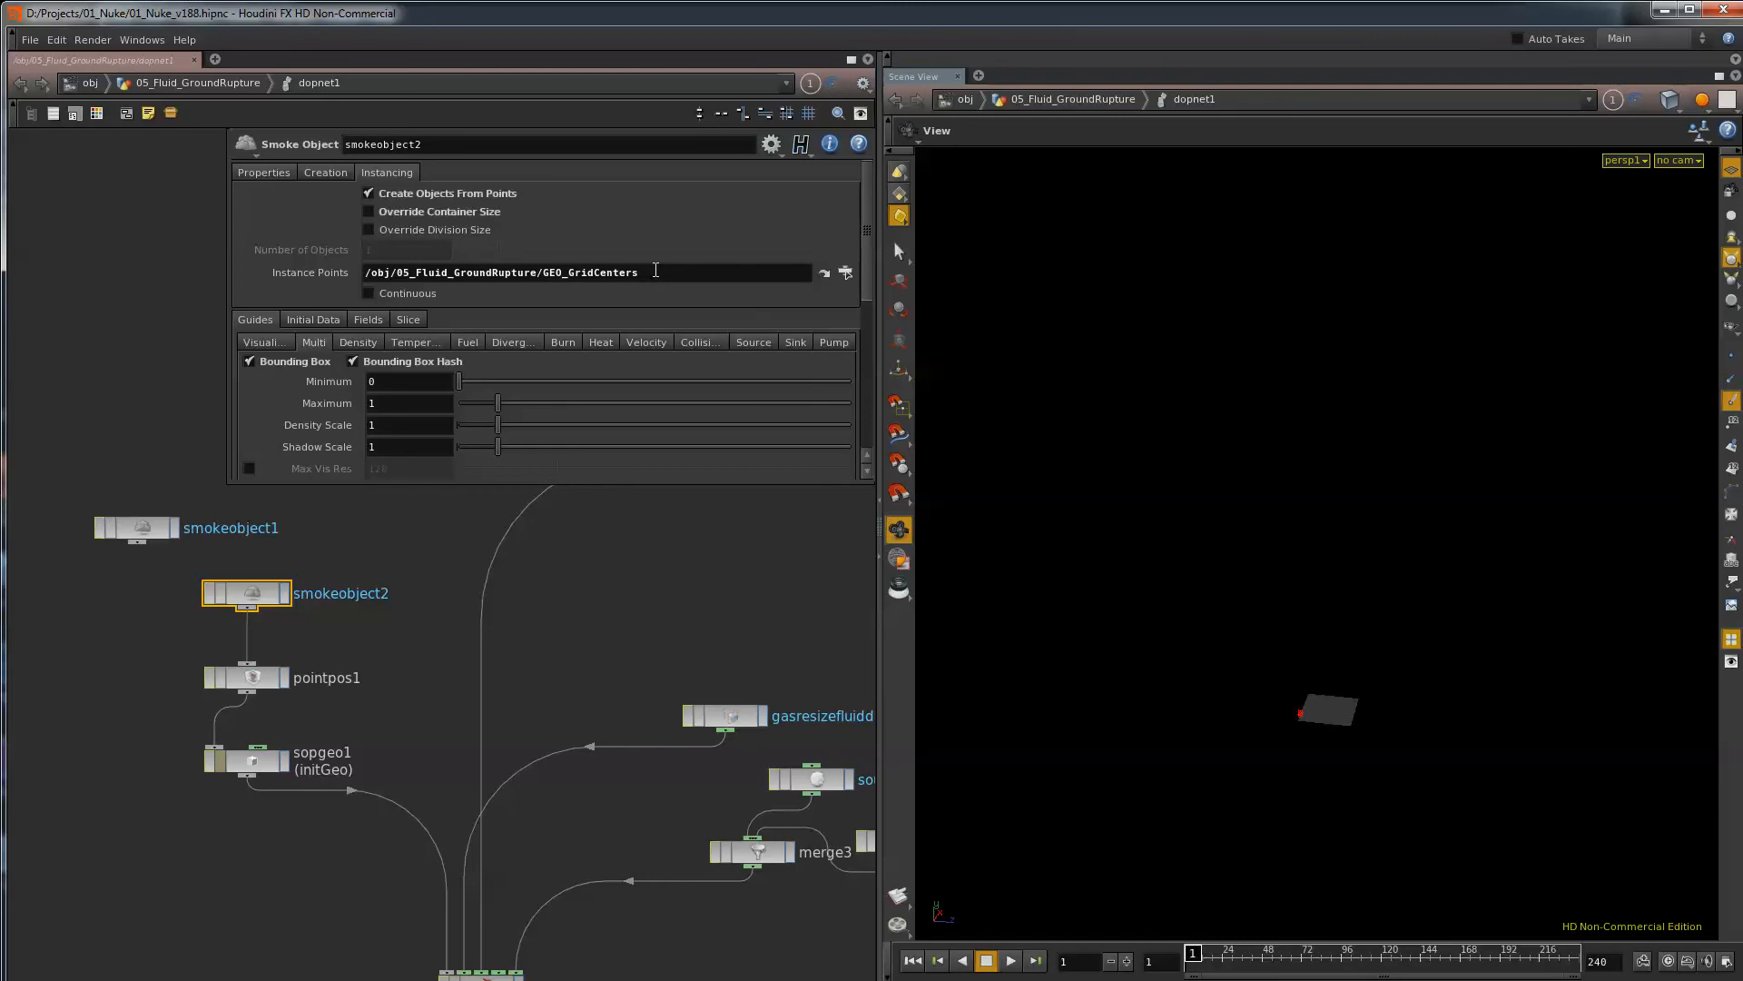
left_click_drag(656, 270, 311, 273)
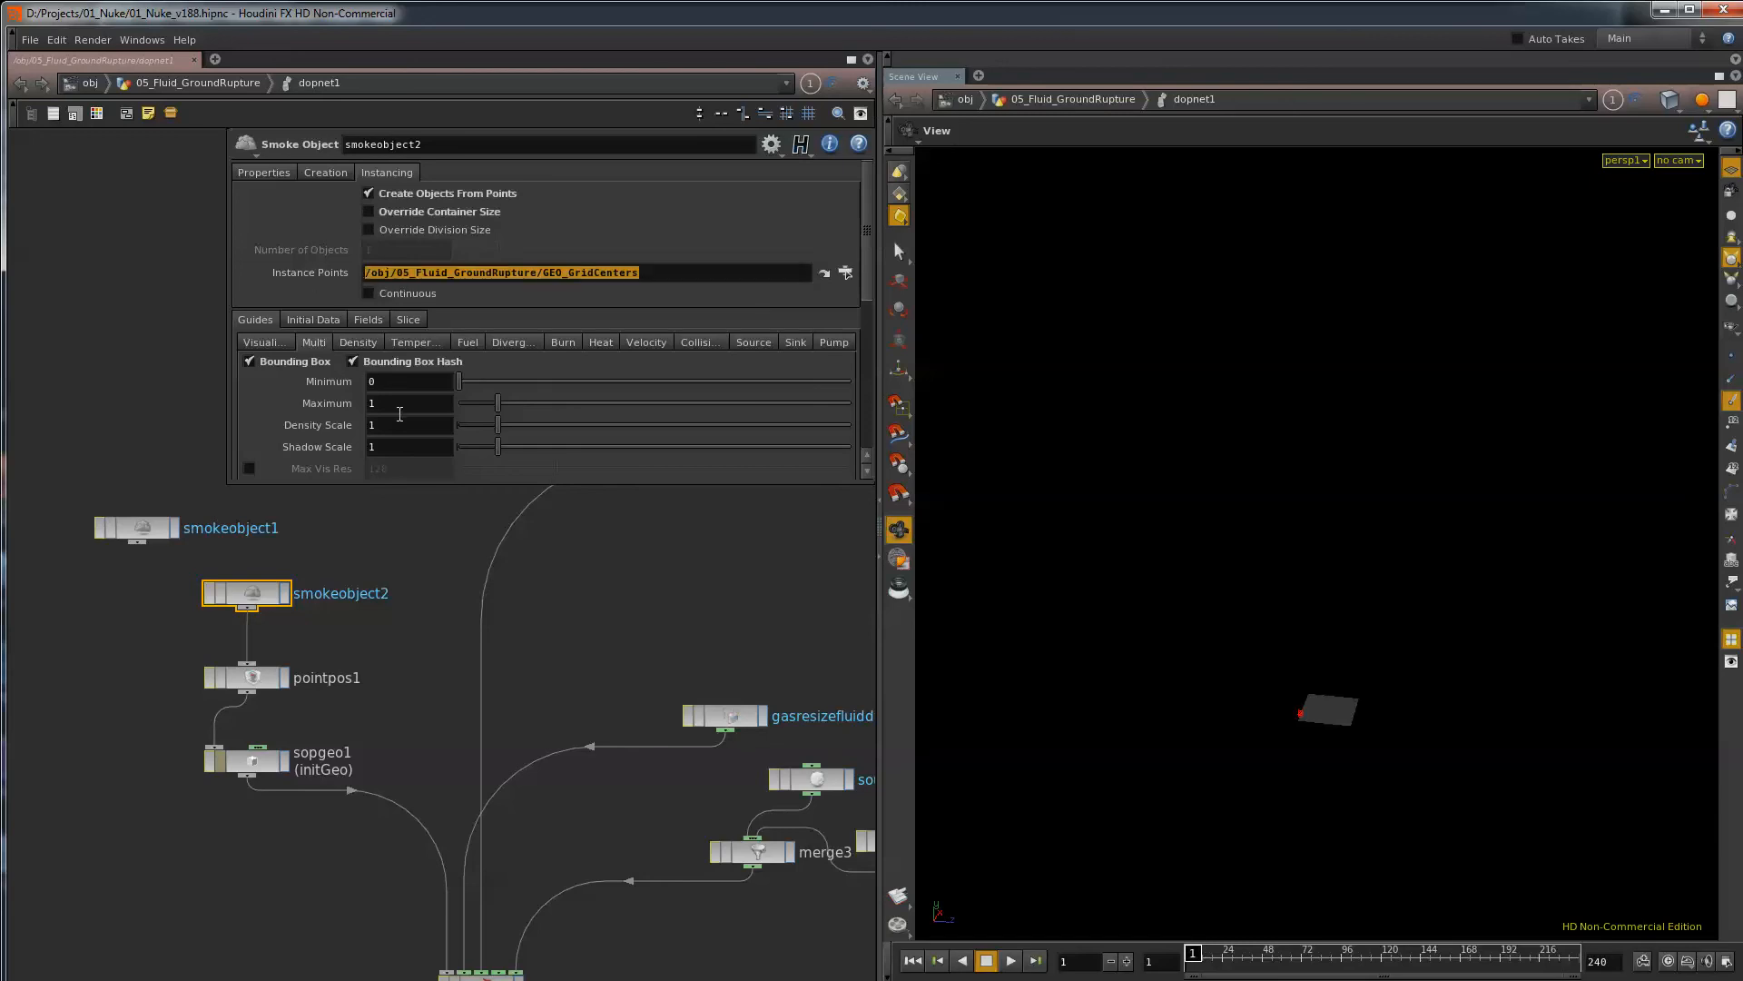
Jump to the GEO_GridCenters node referenced by Instance Points, display its points and return to dopnet1.
left_click(844, 273)
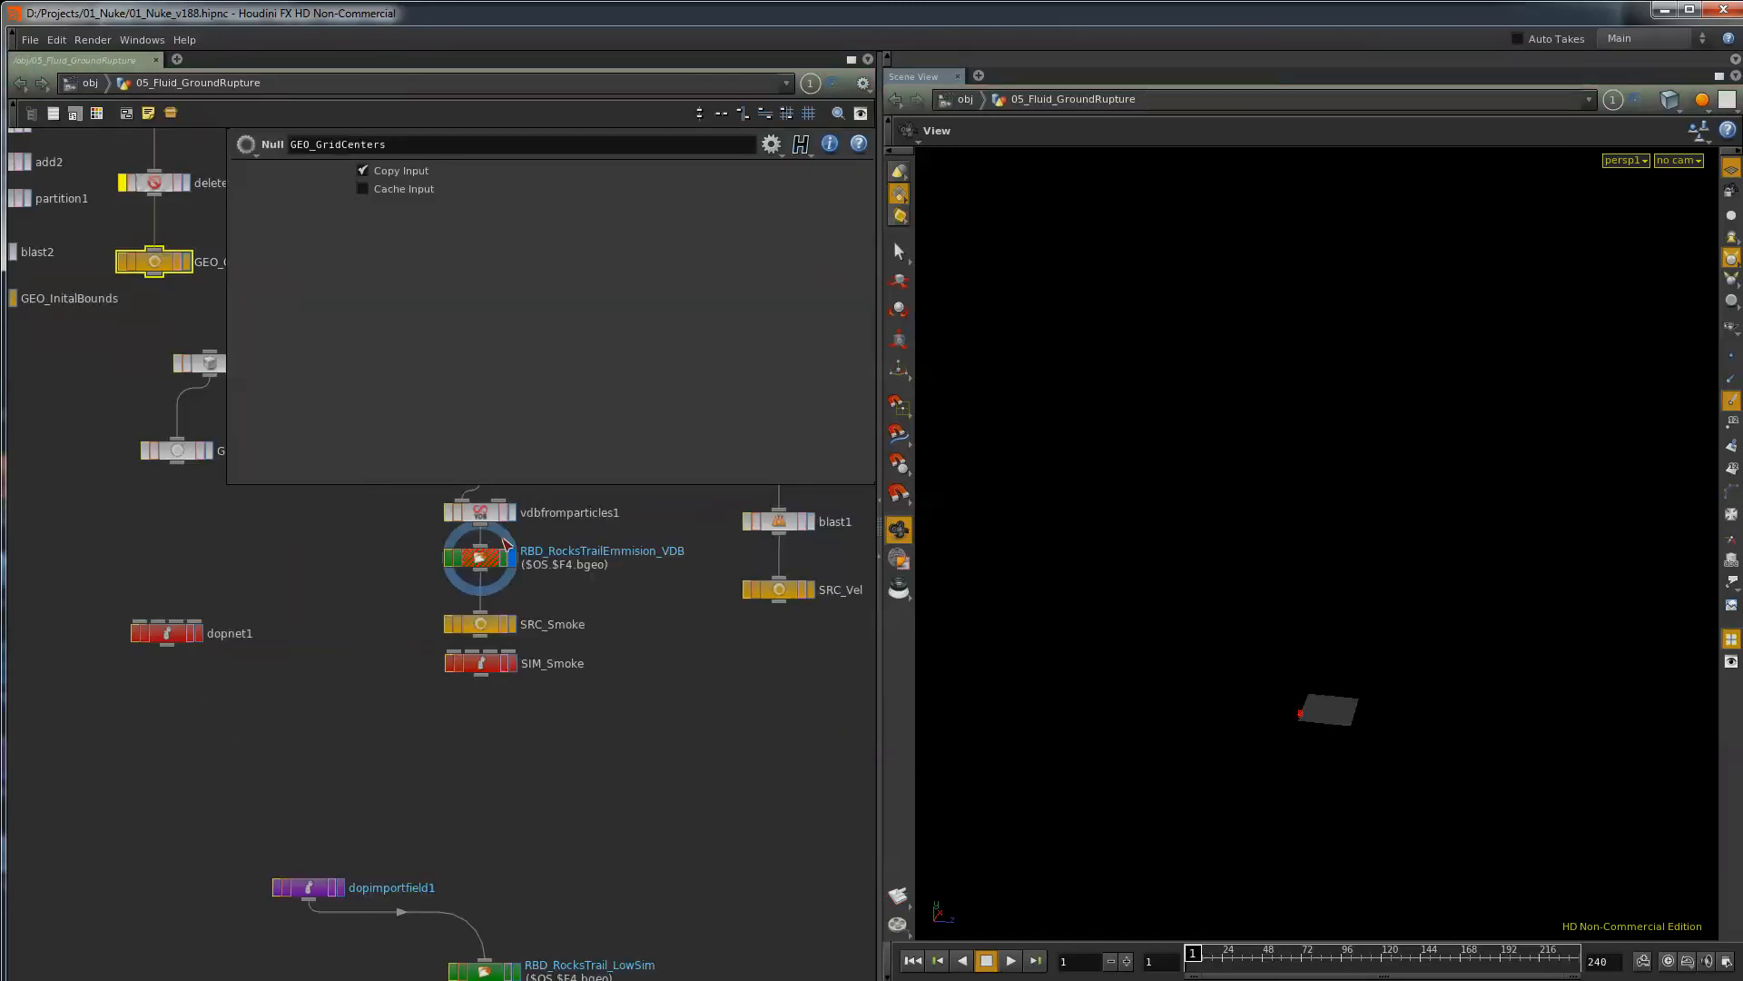
left_click(192, 496)
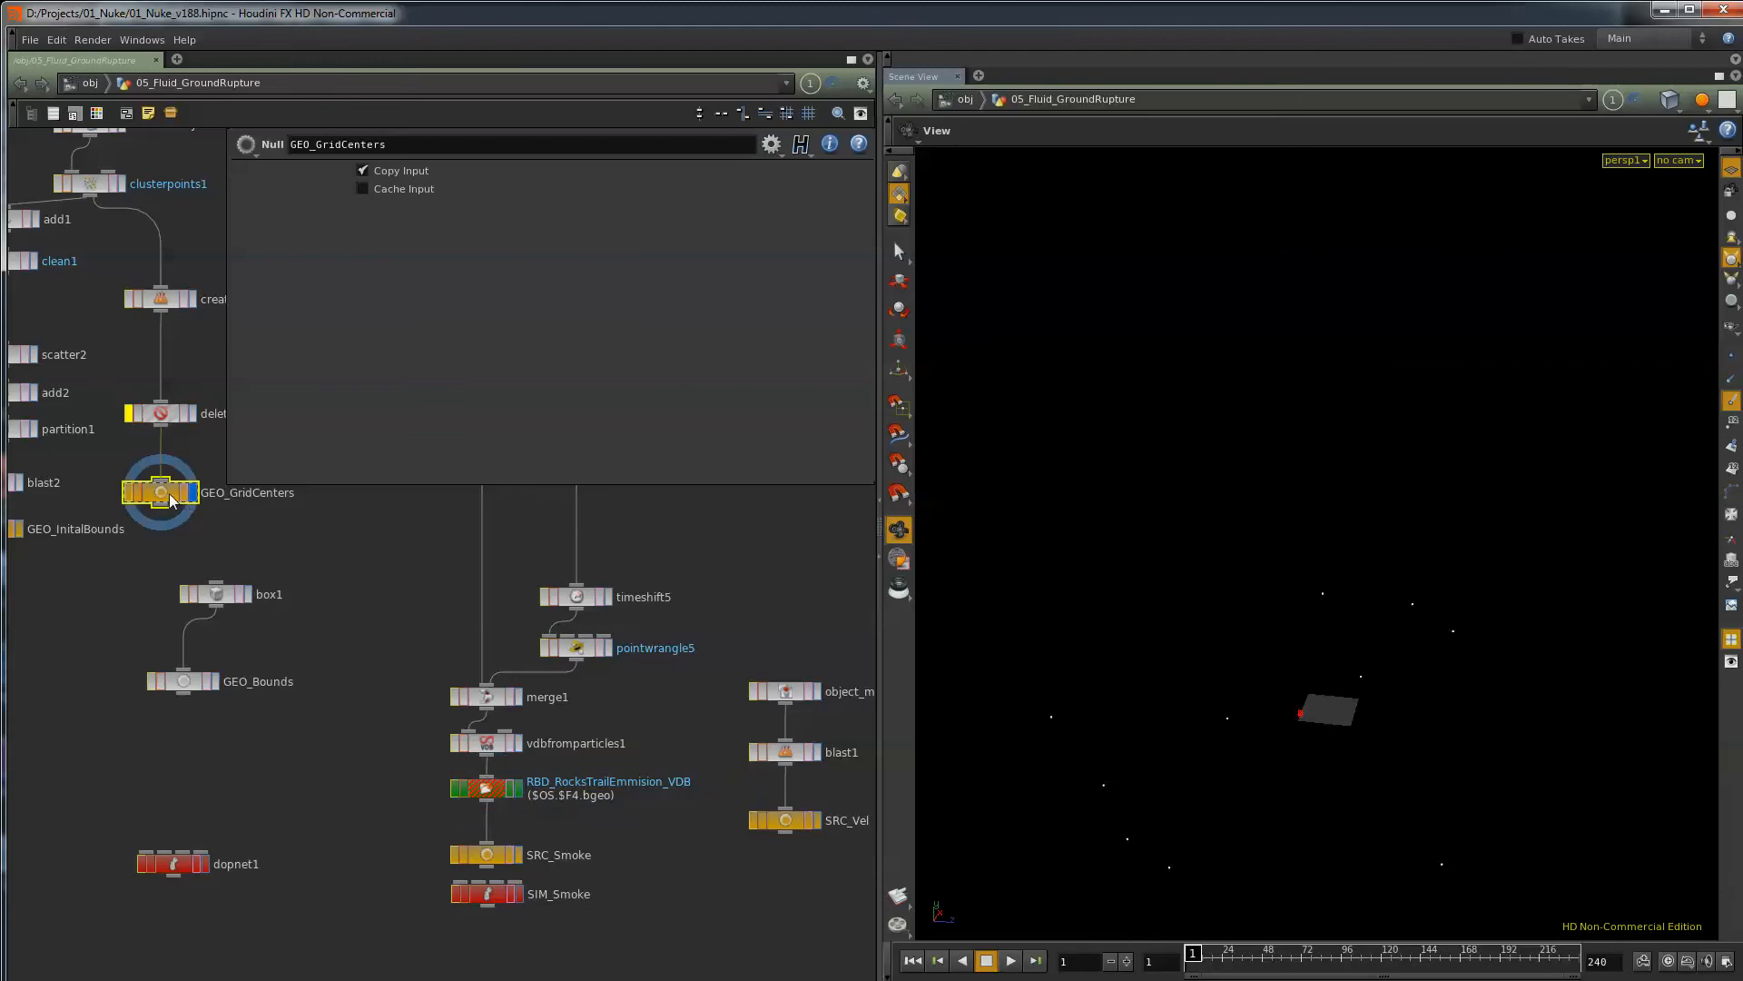
left_click(20, 84)
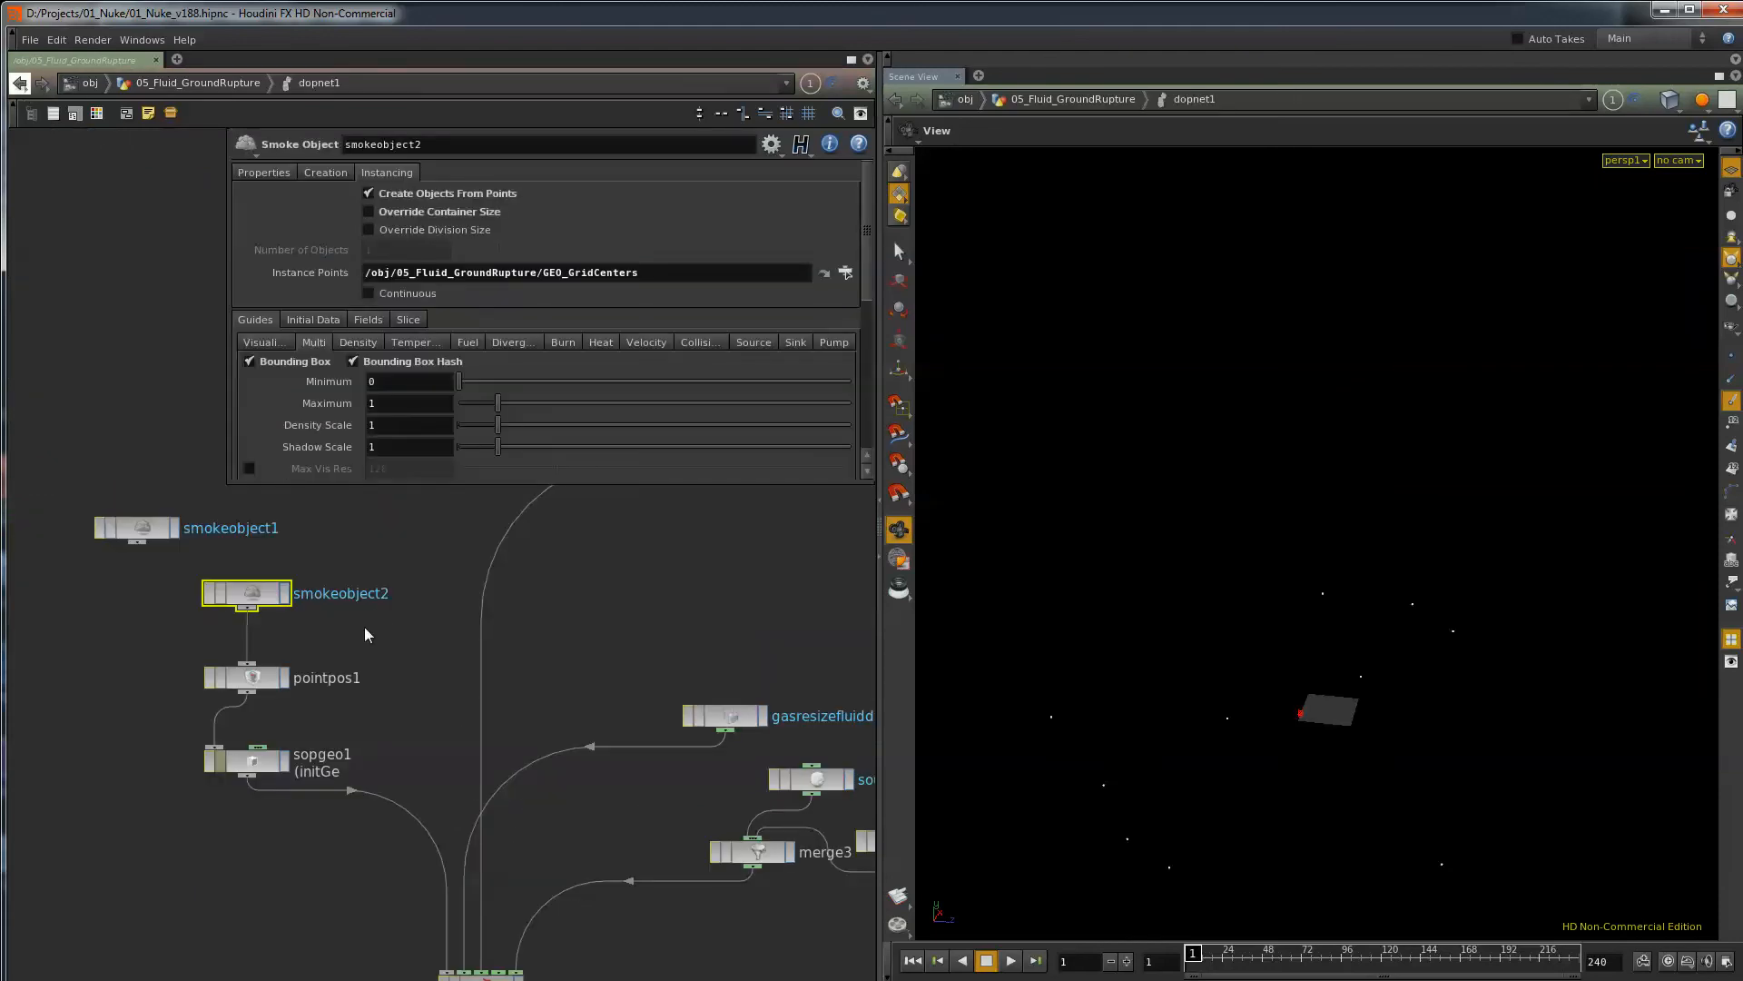
Show pointpos1's parameters and reveal the expression behind its Point Number.
left_click(245, 677)
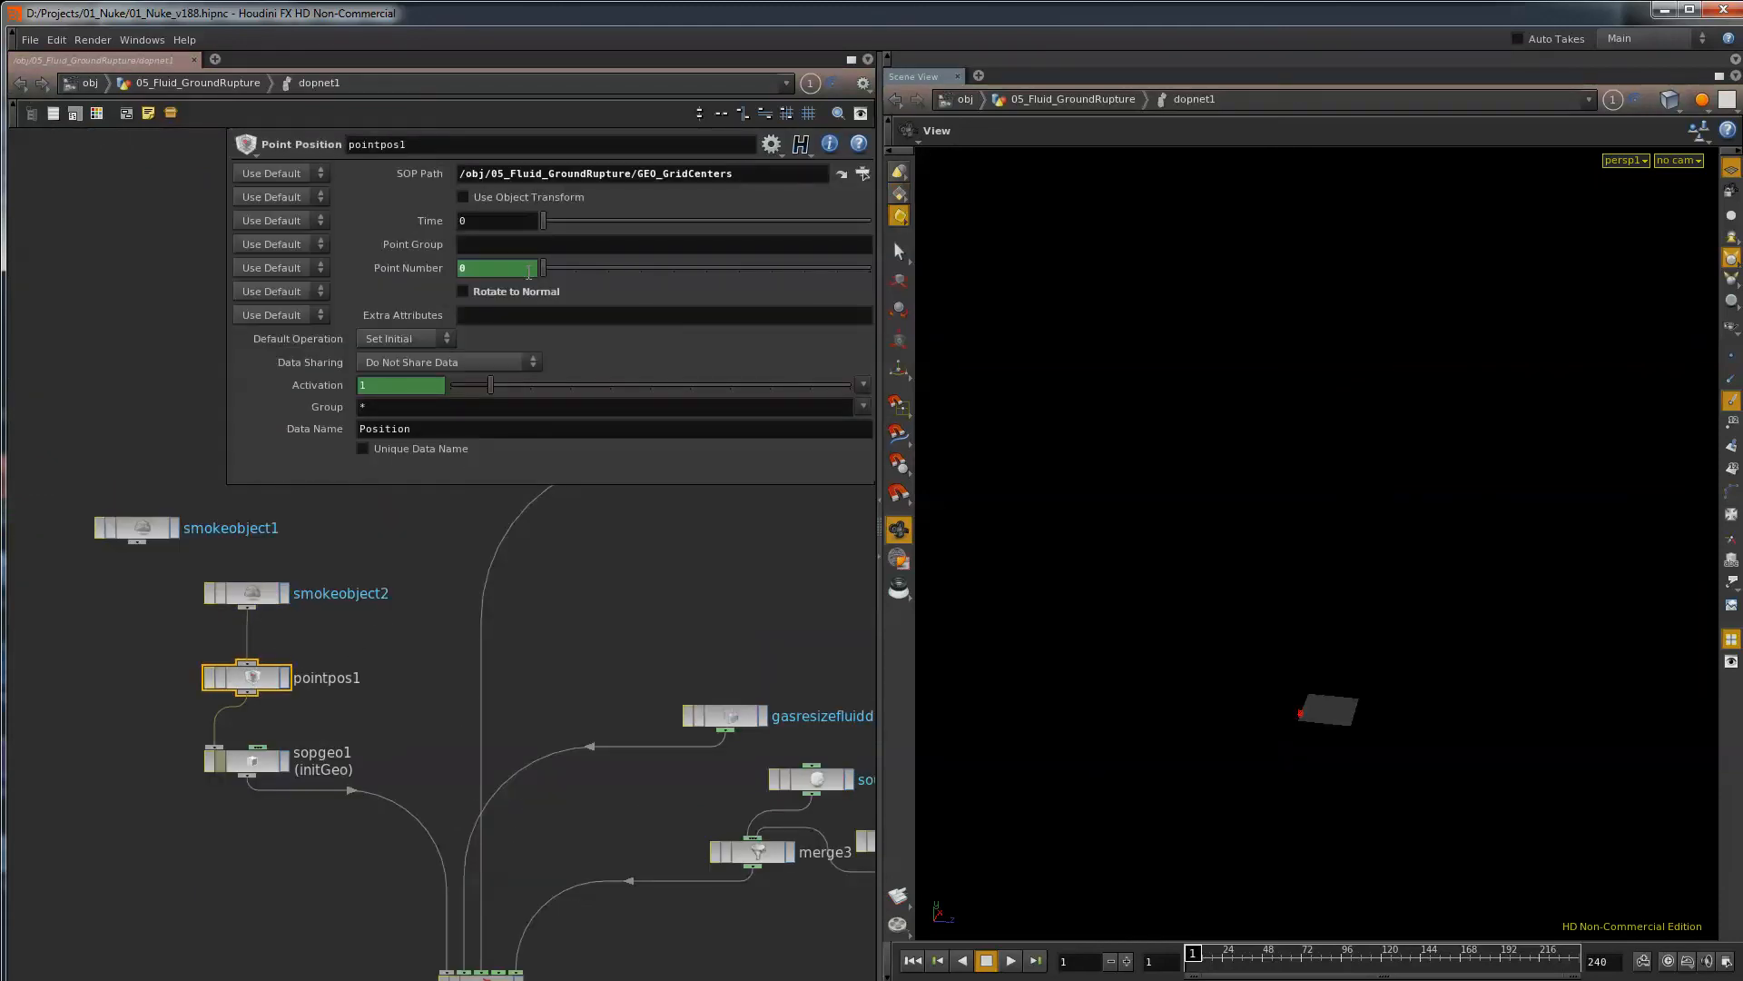
left_click(413, 271)
left_click(413, 270)
left_click(413, 270)
left_click(413, 270)
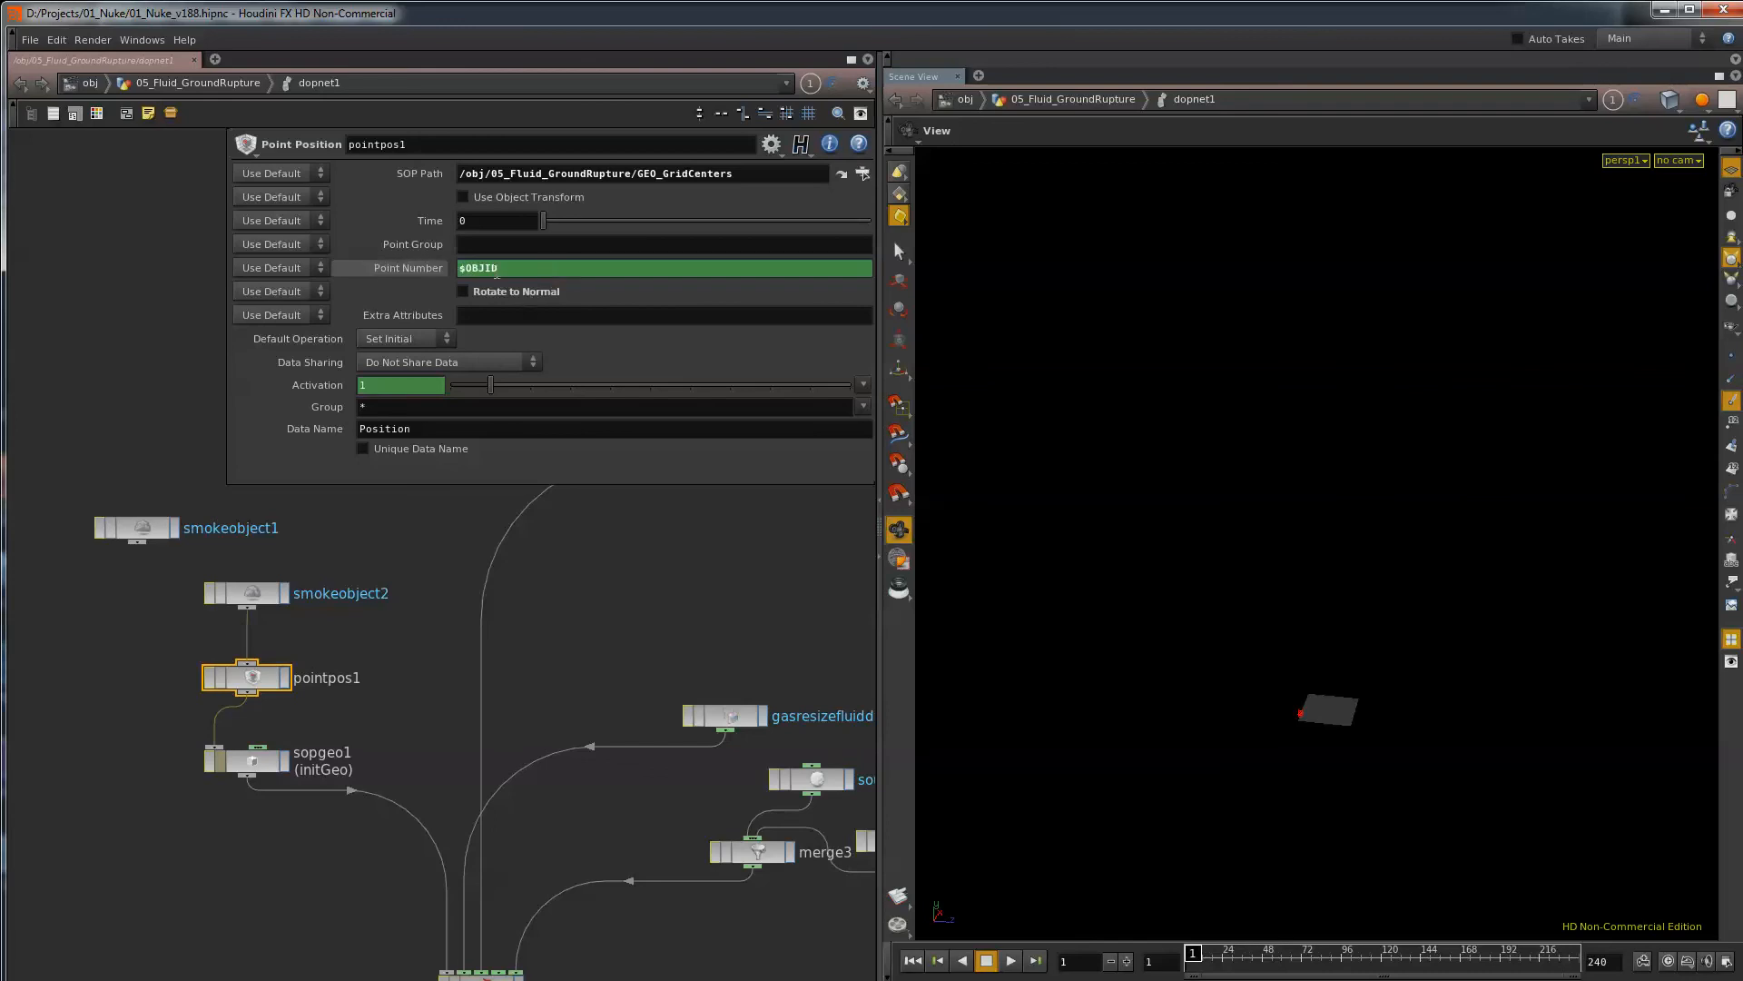
Highlight sopgeo1's Primitive Group expression, then jump to its source node GEO_InitalBounds and display it.
left_click(259, 764)
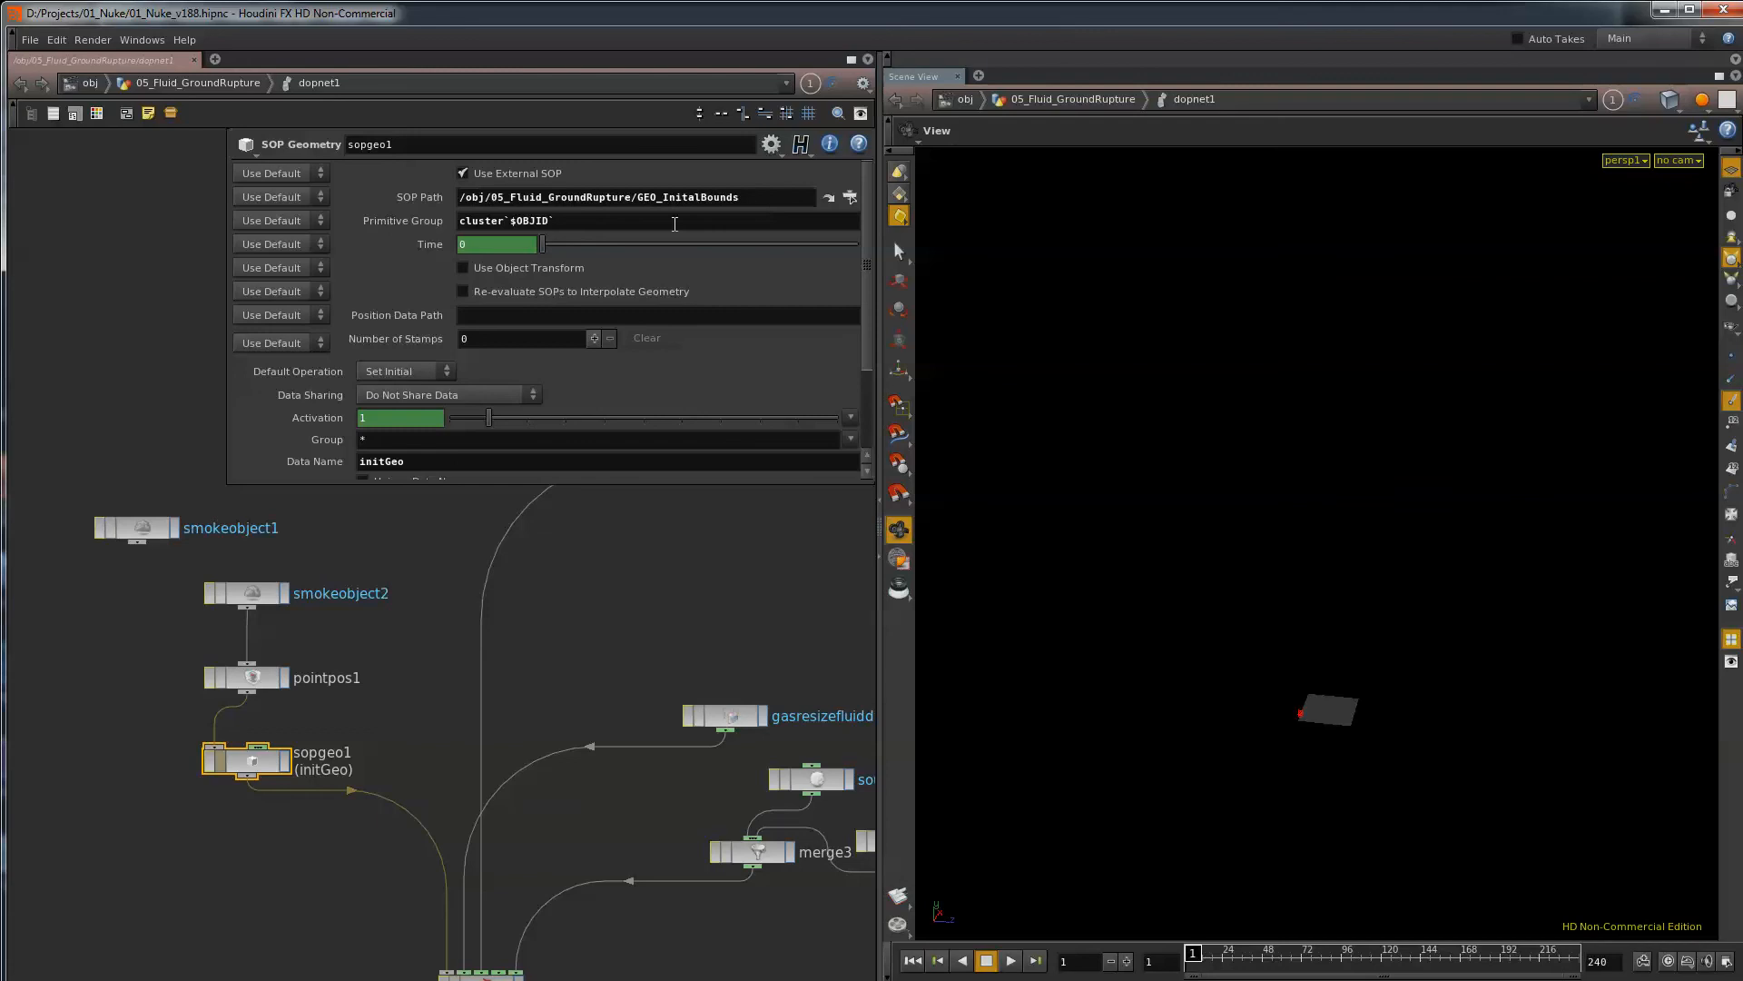
left_click_drag(577, 225, 413, 241)
left_click(828, 197)
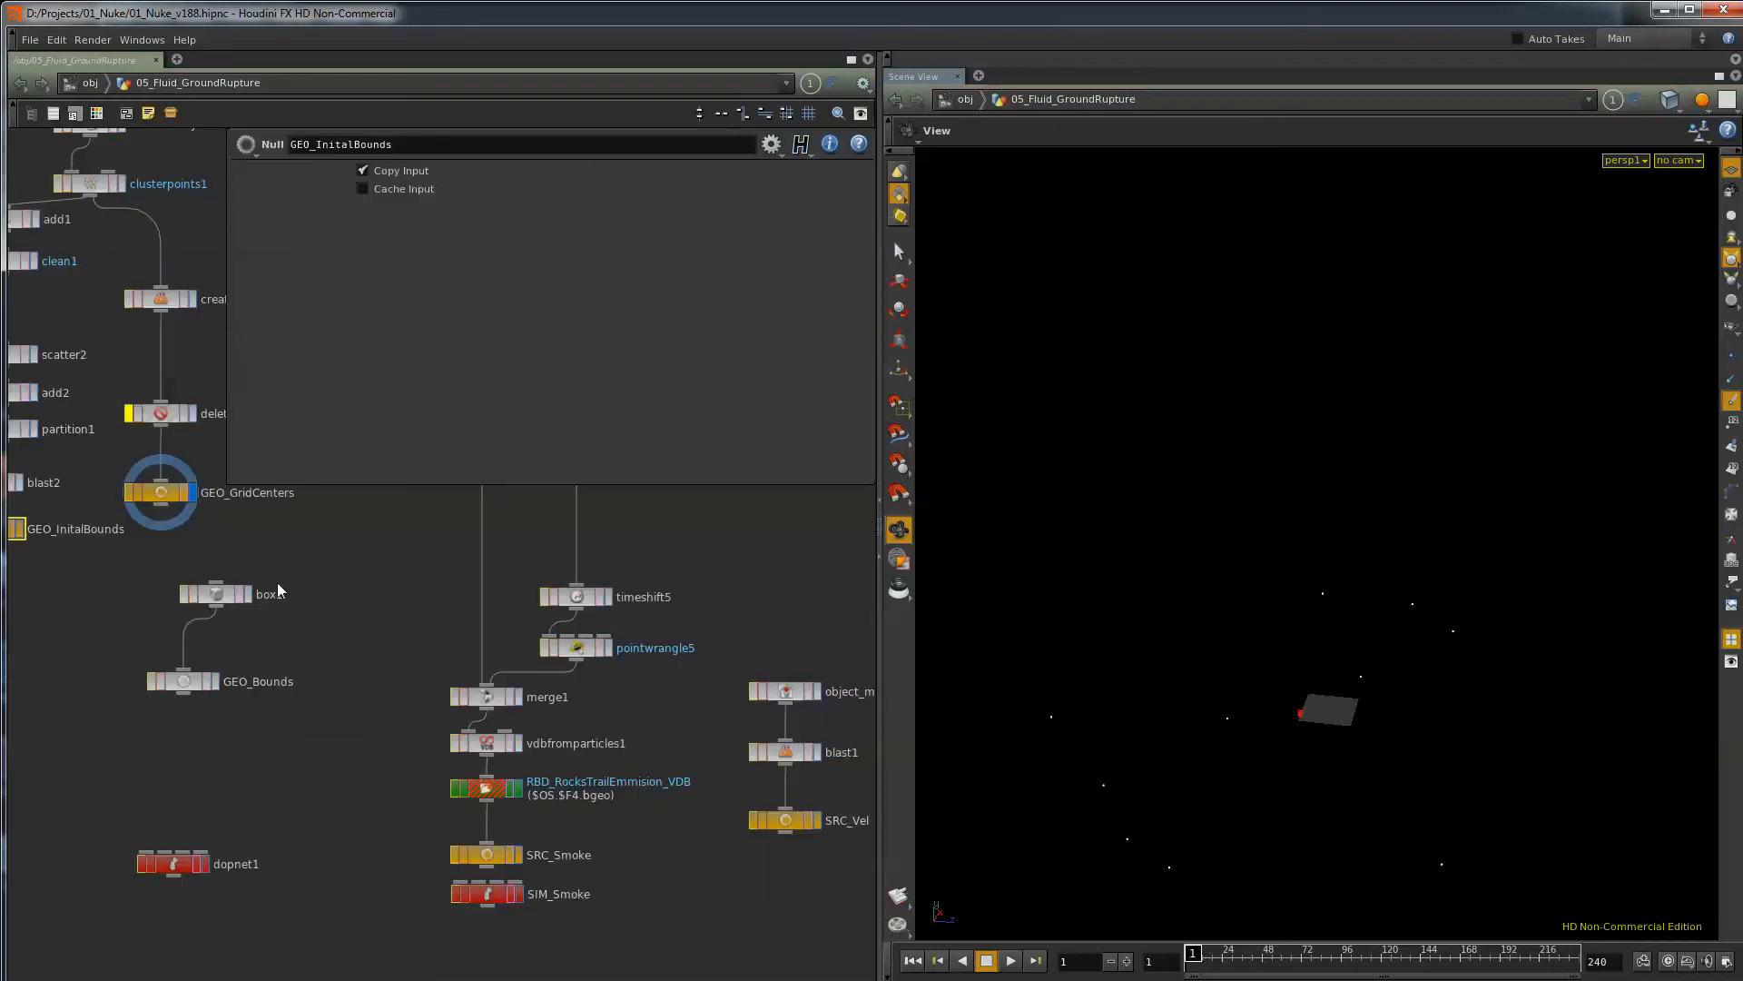
middle_click_drag(110, 594, 193, 610)
left_click(128, 553)
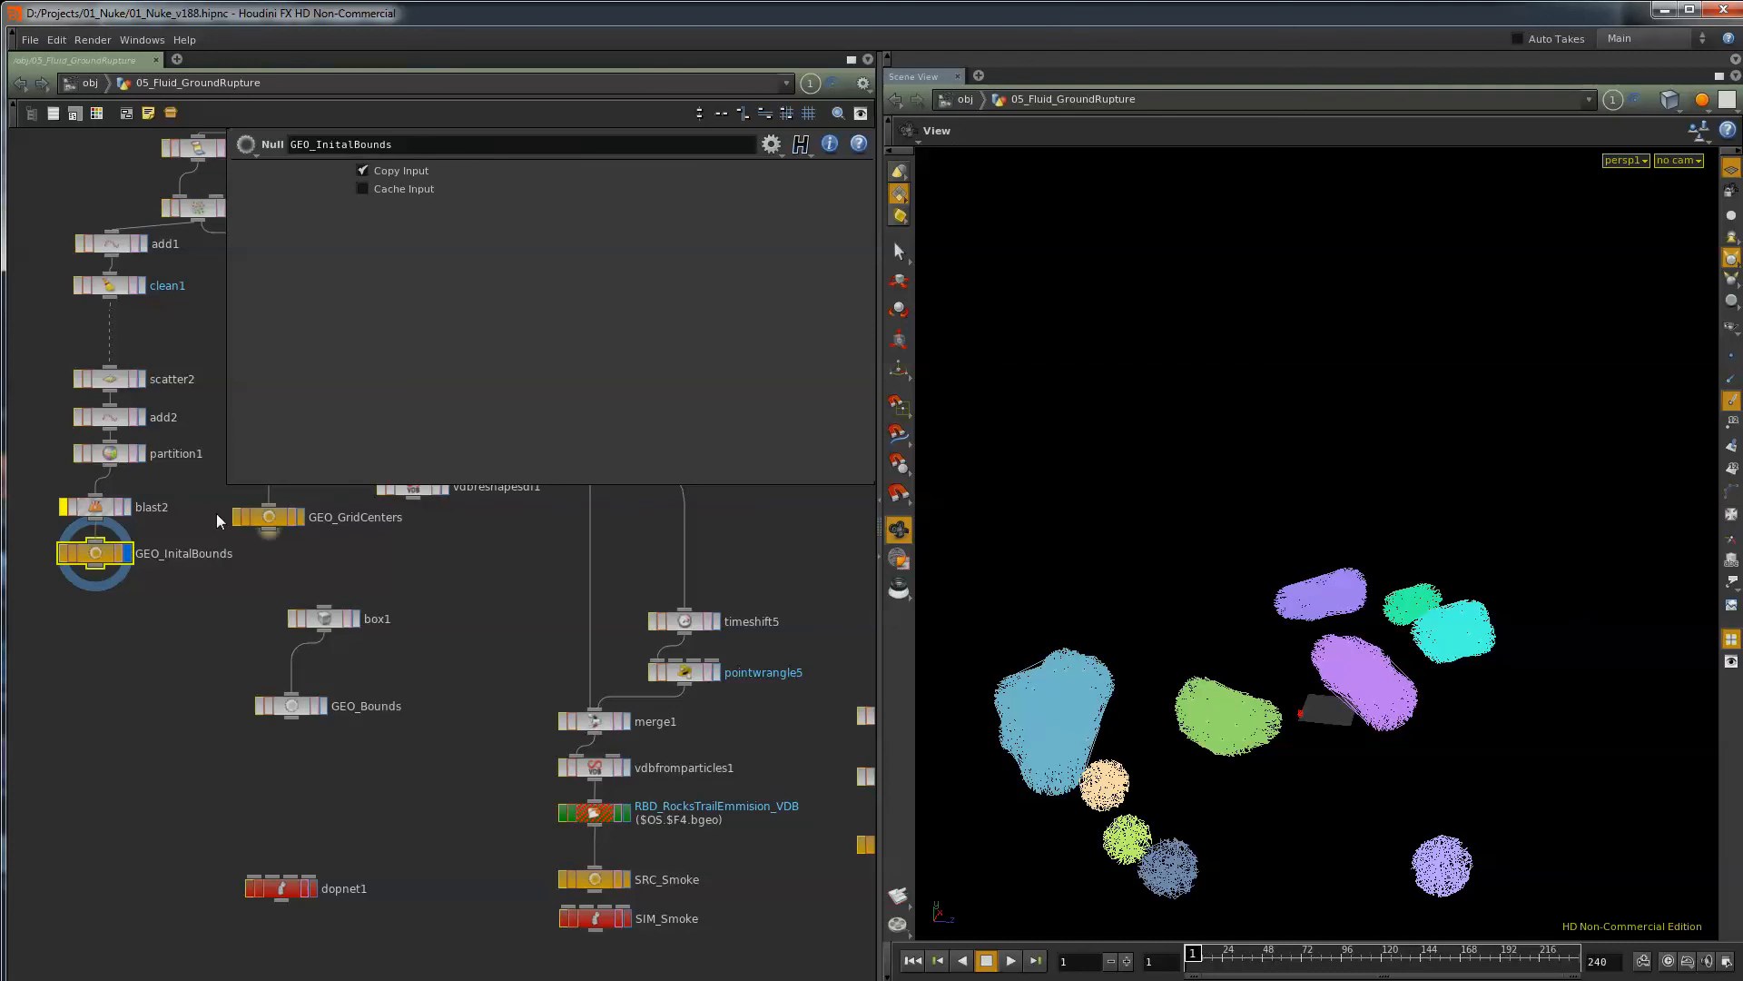
Examine partition1's cluster rule and primitive groups in its node info, then go back inside dopnet1.
left_click(107, 454)
middle_click(107, 454)
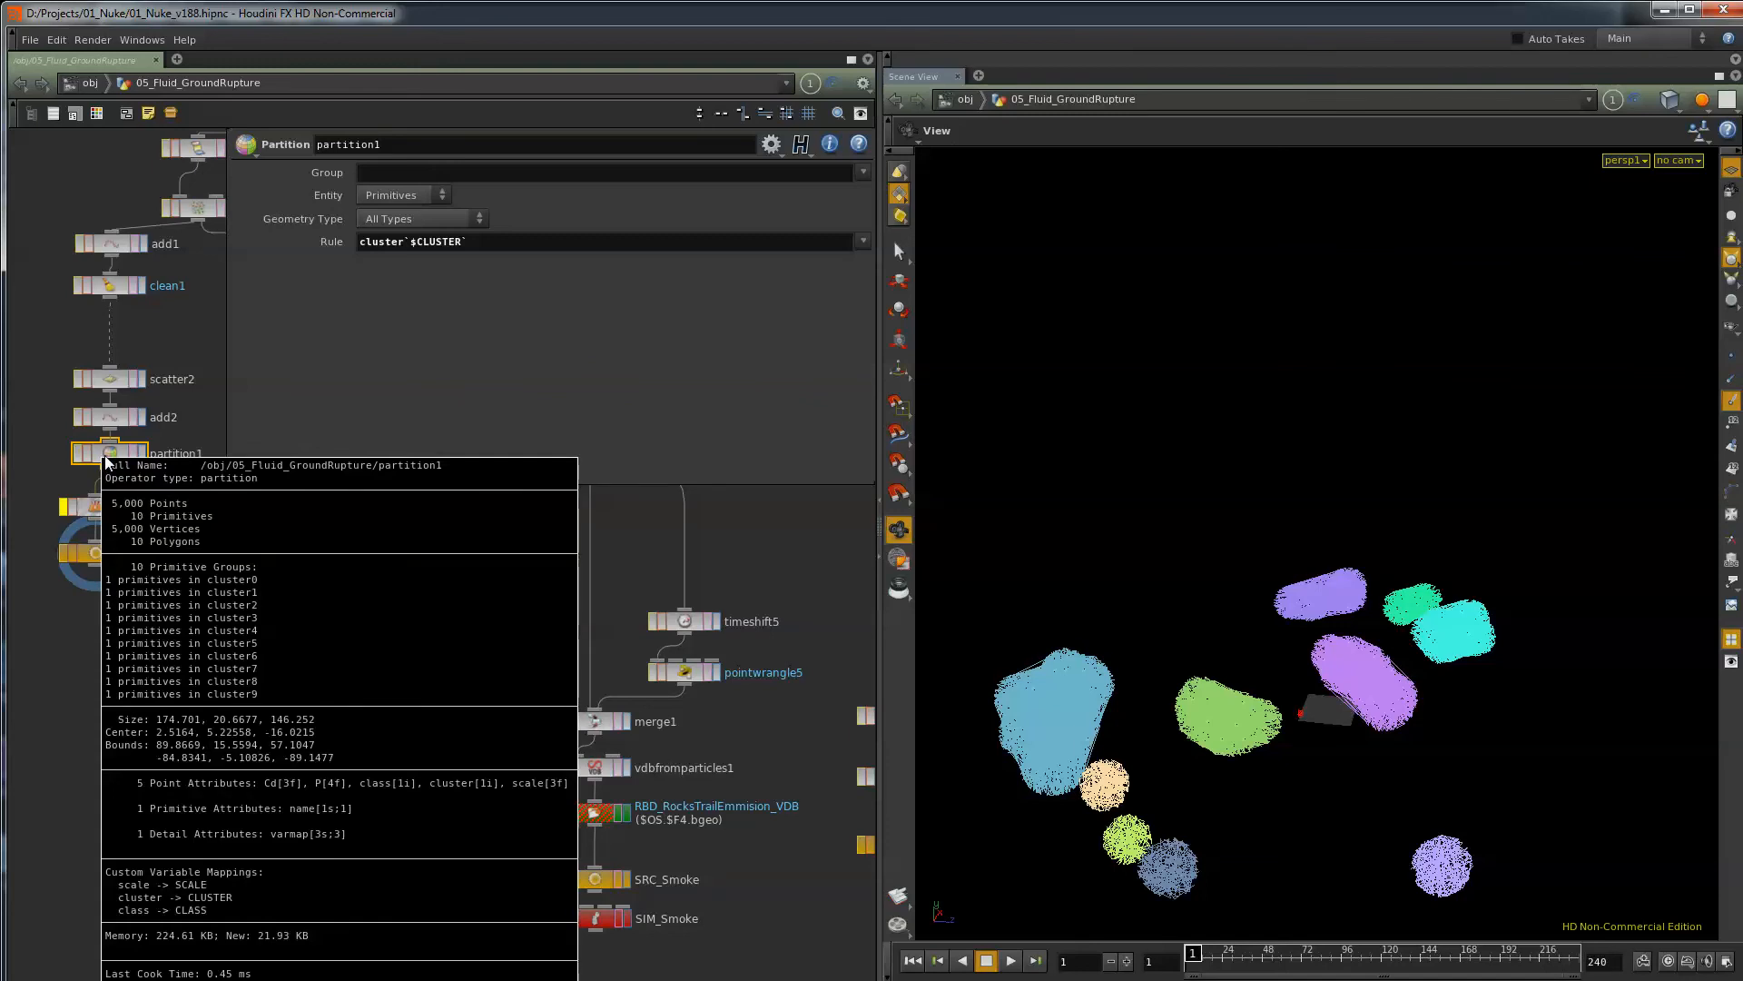
left_click(282, 897)
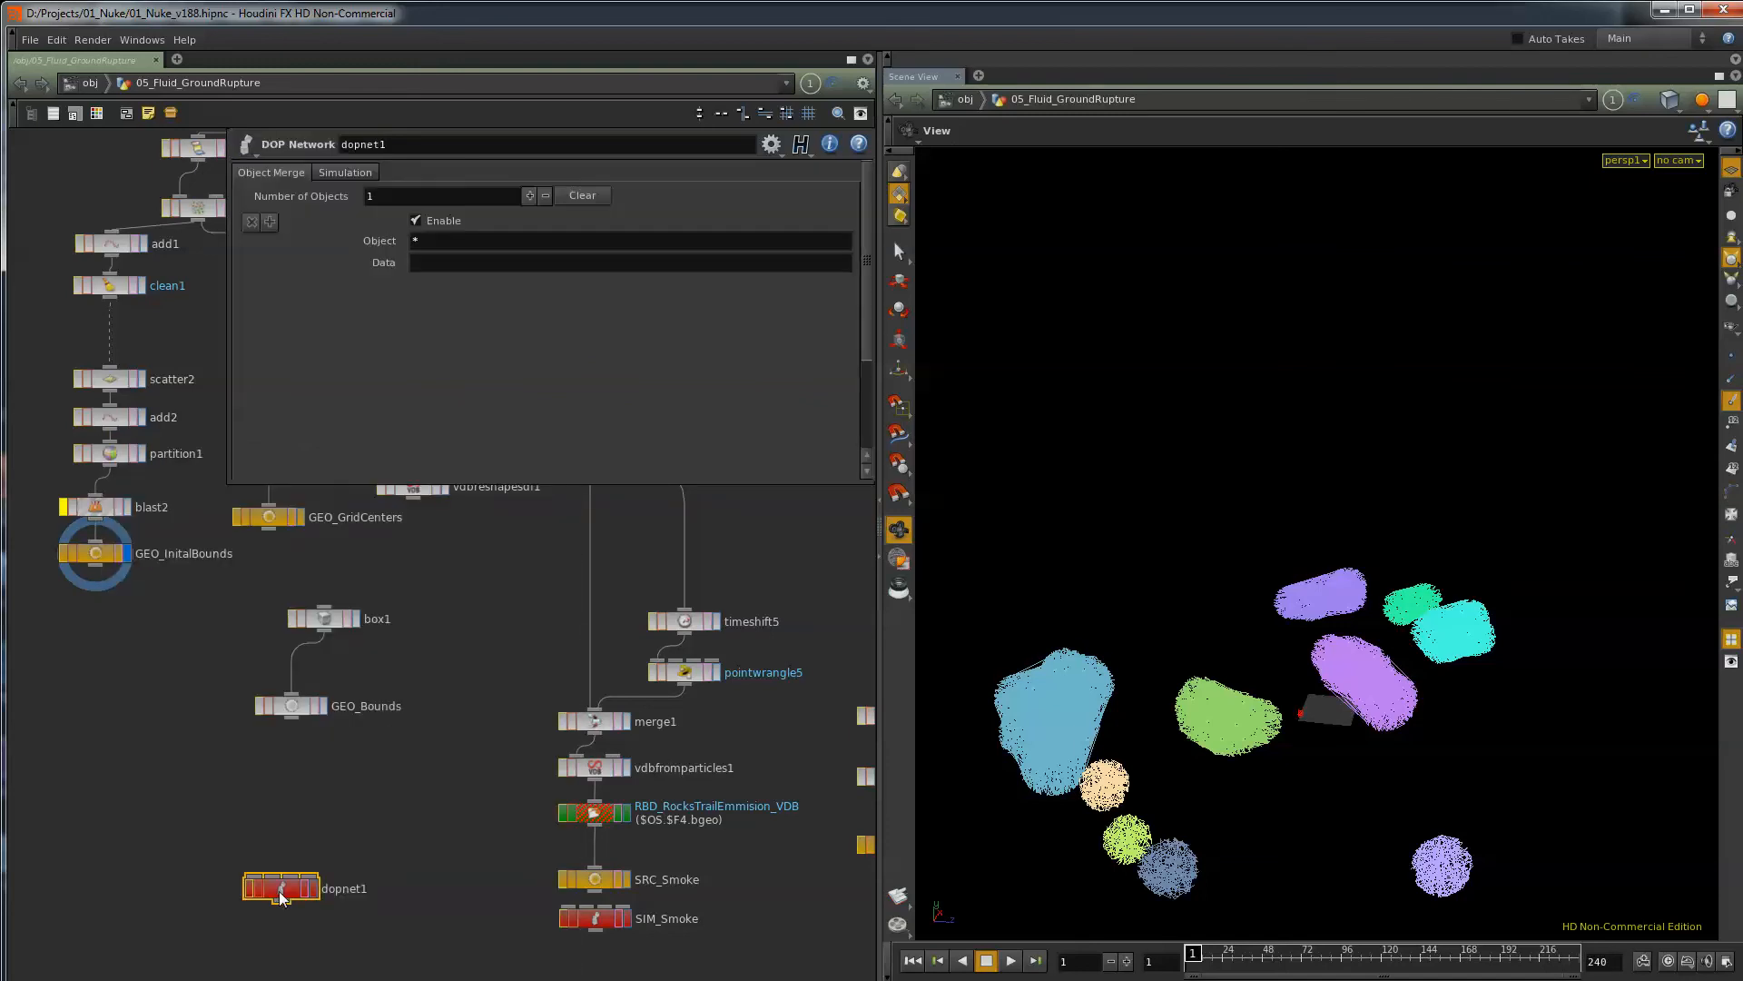
double_click(282, 897)
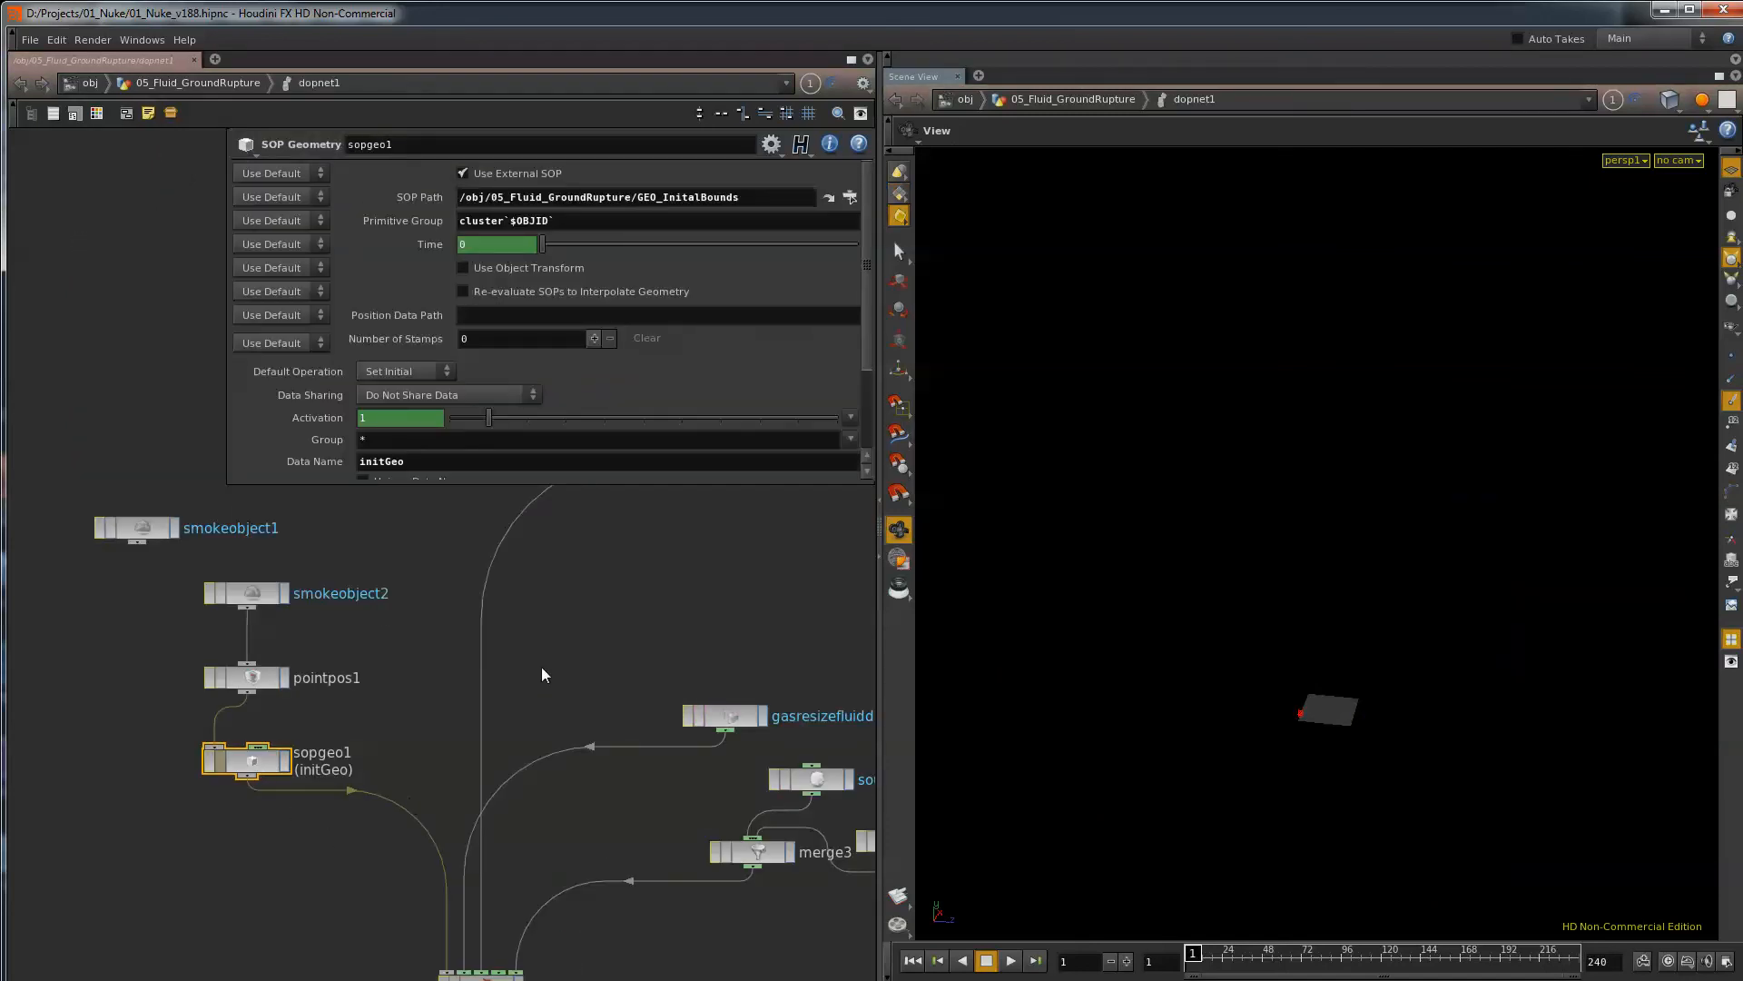
Examine the source volume and resize nodes feeding pyrosolver1, and select the force nodes around merge1 to point them out.
middle_click_drag(555, 623, 441, 556)
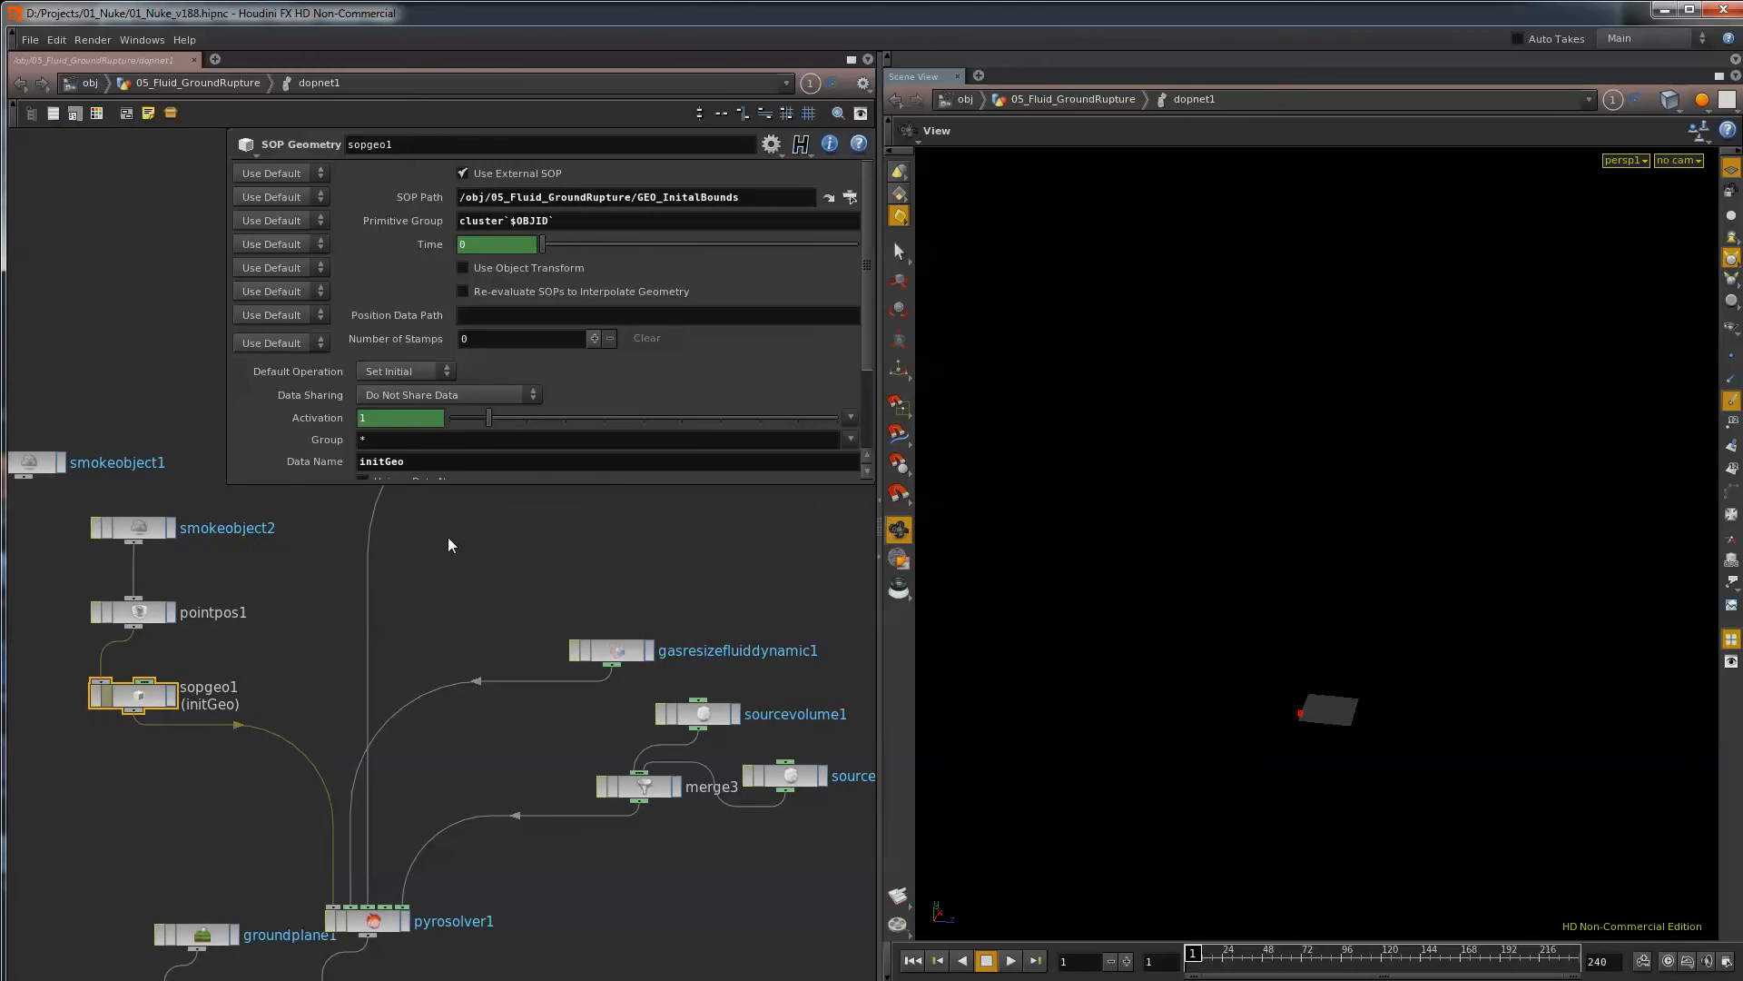
middle_click_drag(511, 644, 409, 601)
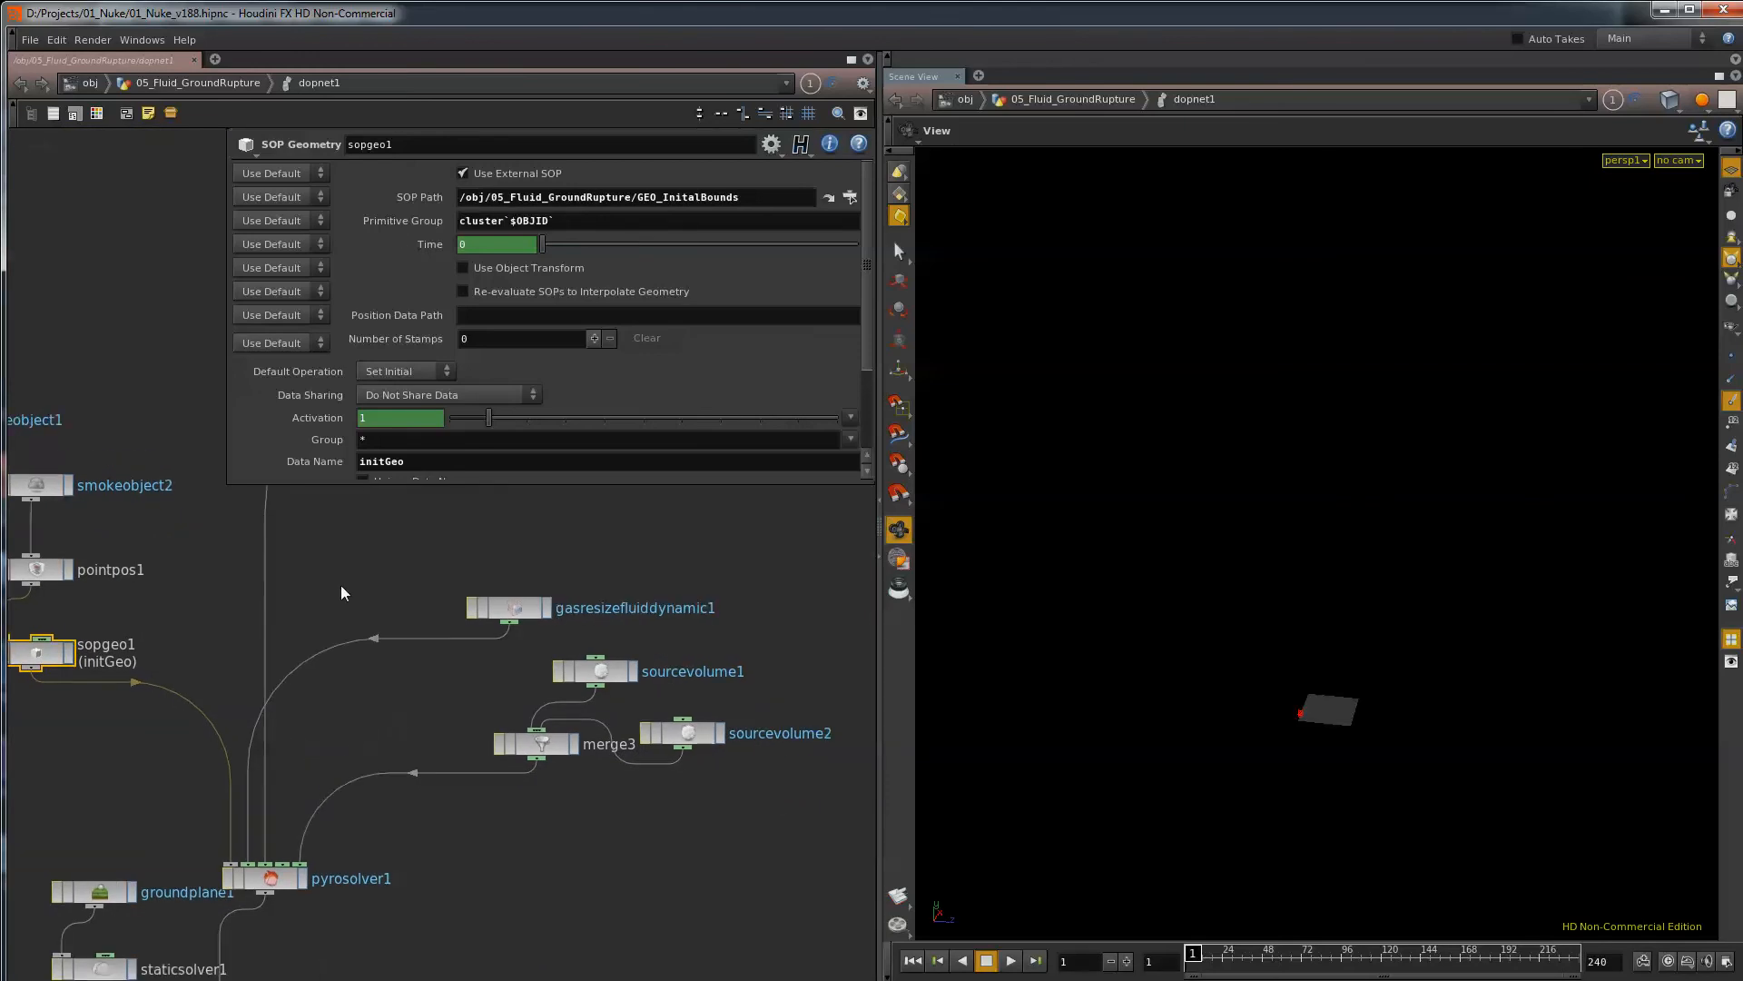
scroll(327, 838, "down", 1)
middle_click_drag(422, 915, 442, 793)
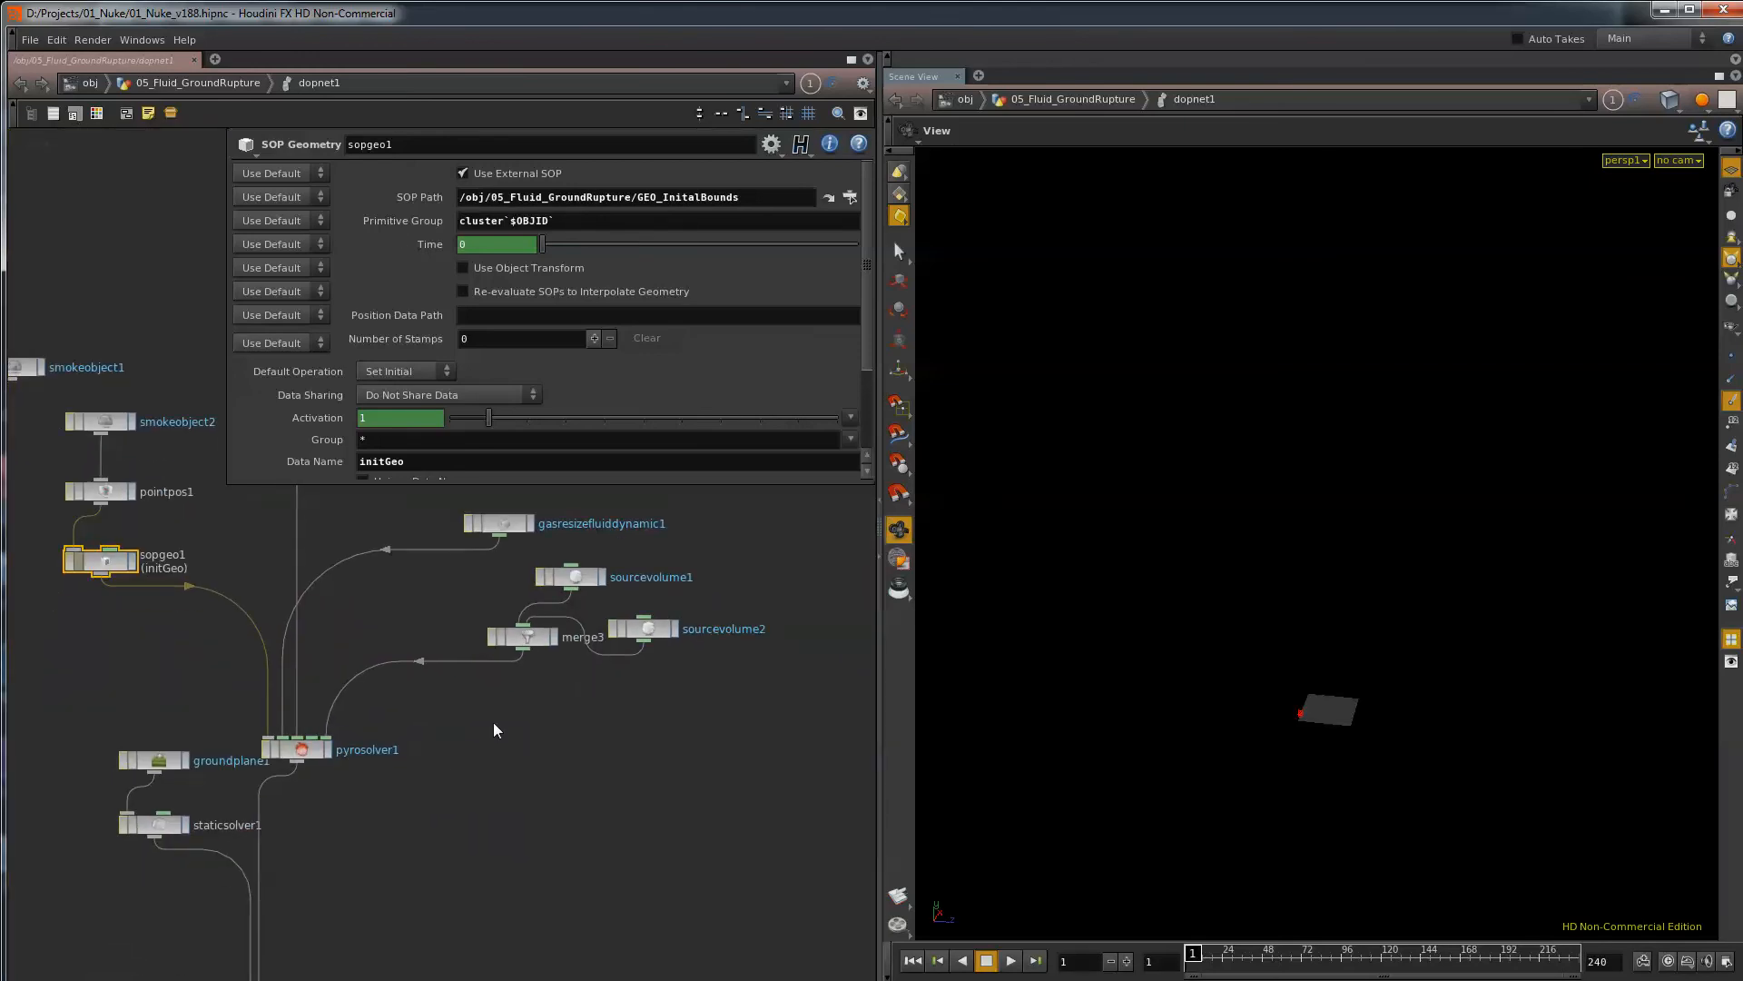
mouse_move(373, 490)
middle_mouse_down()
mouse_move(339, 665)
mouse_move(187, 791)
middle_mouse_up()
middle_click_drag(378, 540, 308, 641)
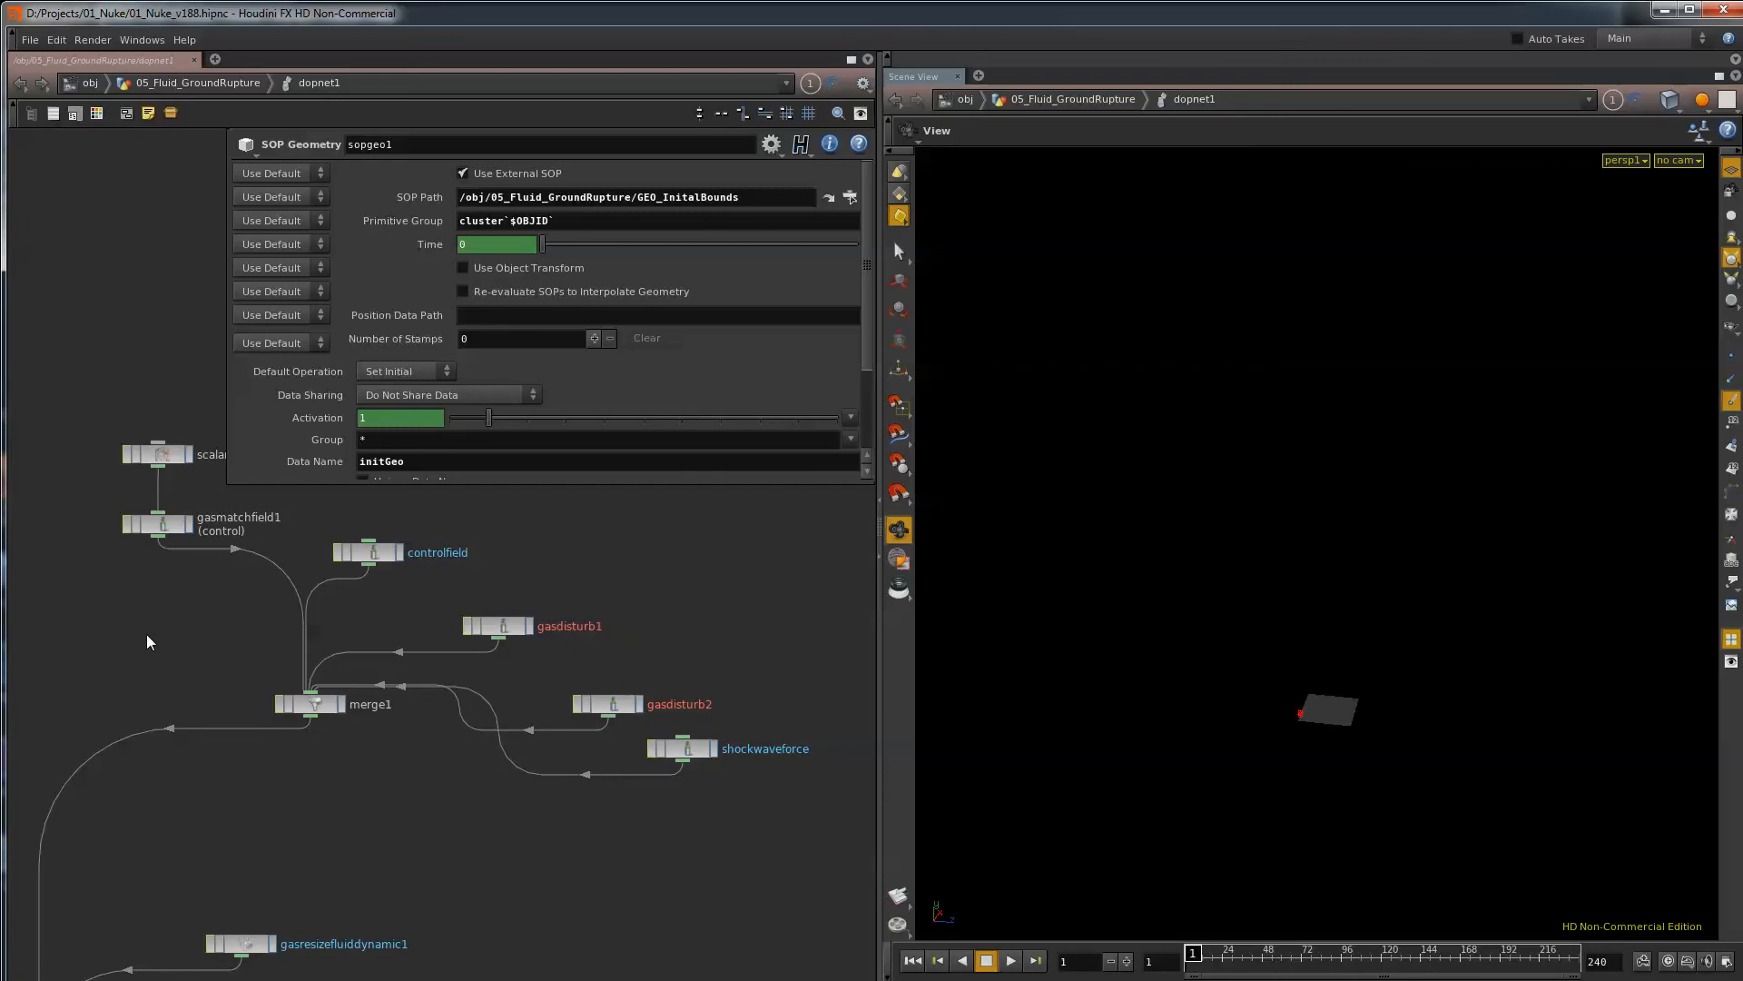
middle_click_drag(148, 642, 131, 731)
left_click_drag(94, 516, 756, 930)
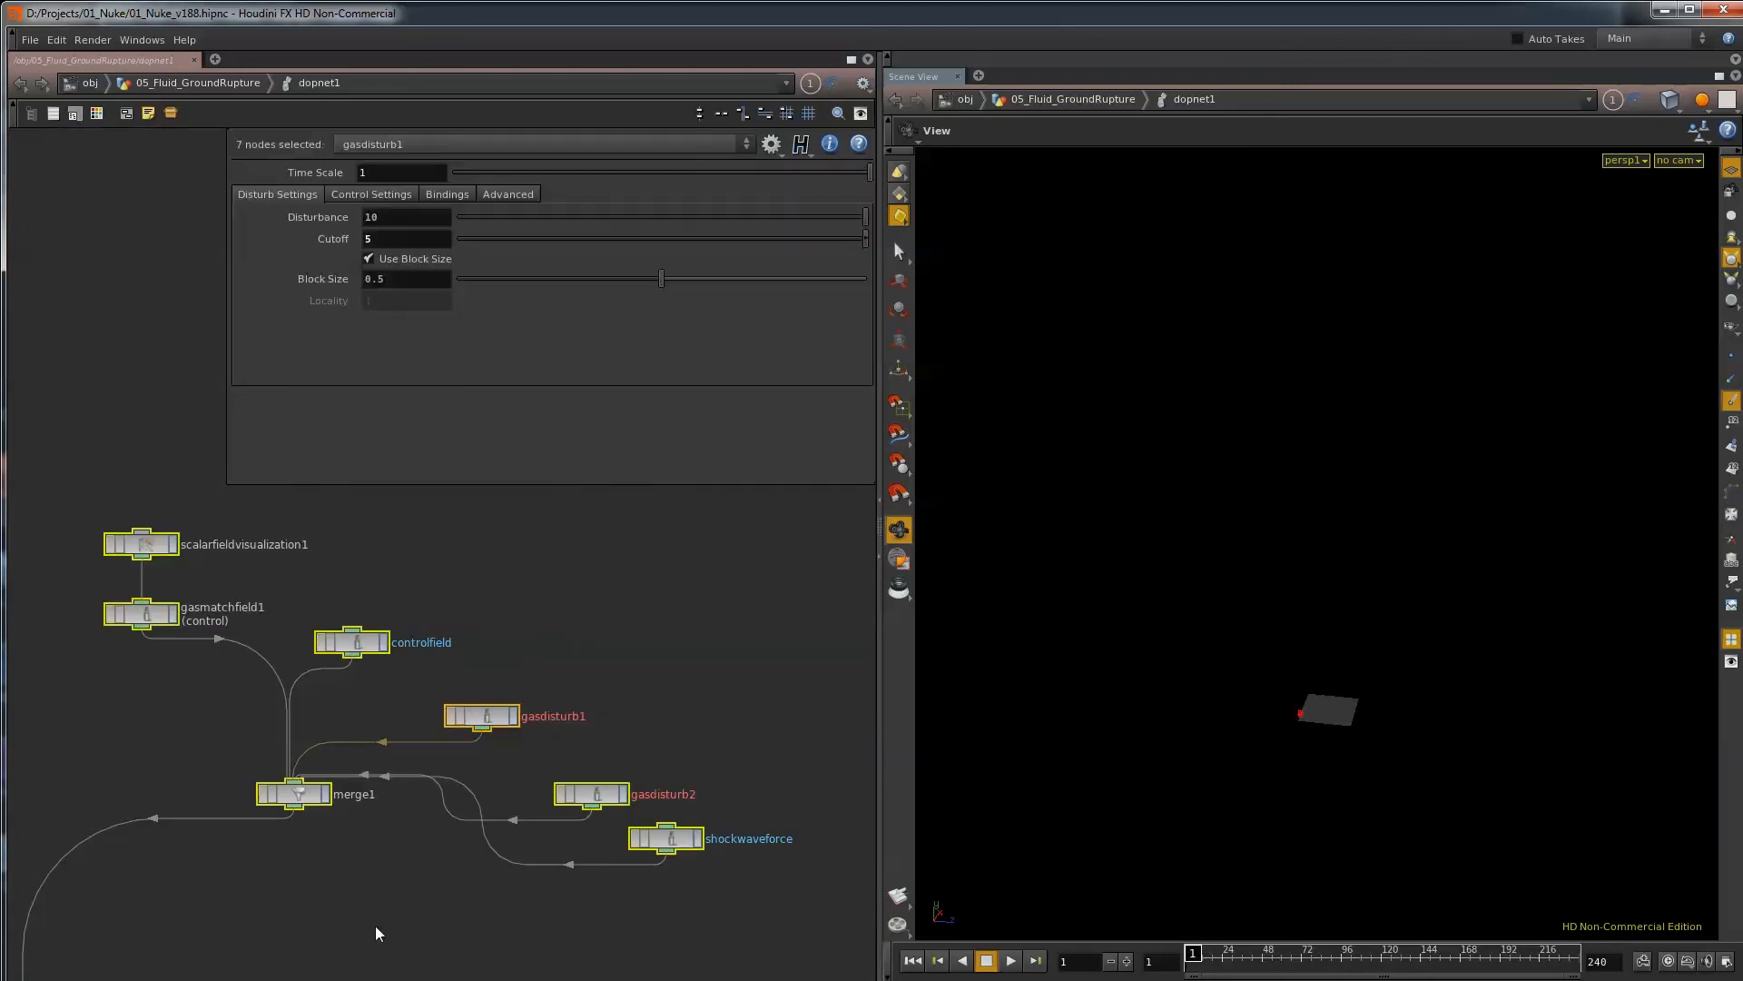
mouse_move(380, 929)
middle_mouse_down()
mouse_move(487, 662)
mouse_move(389, 630)
mouse_move(380, 588)
middle_mouse_up()
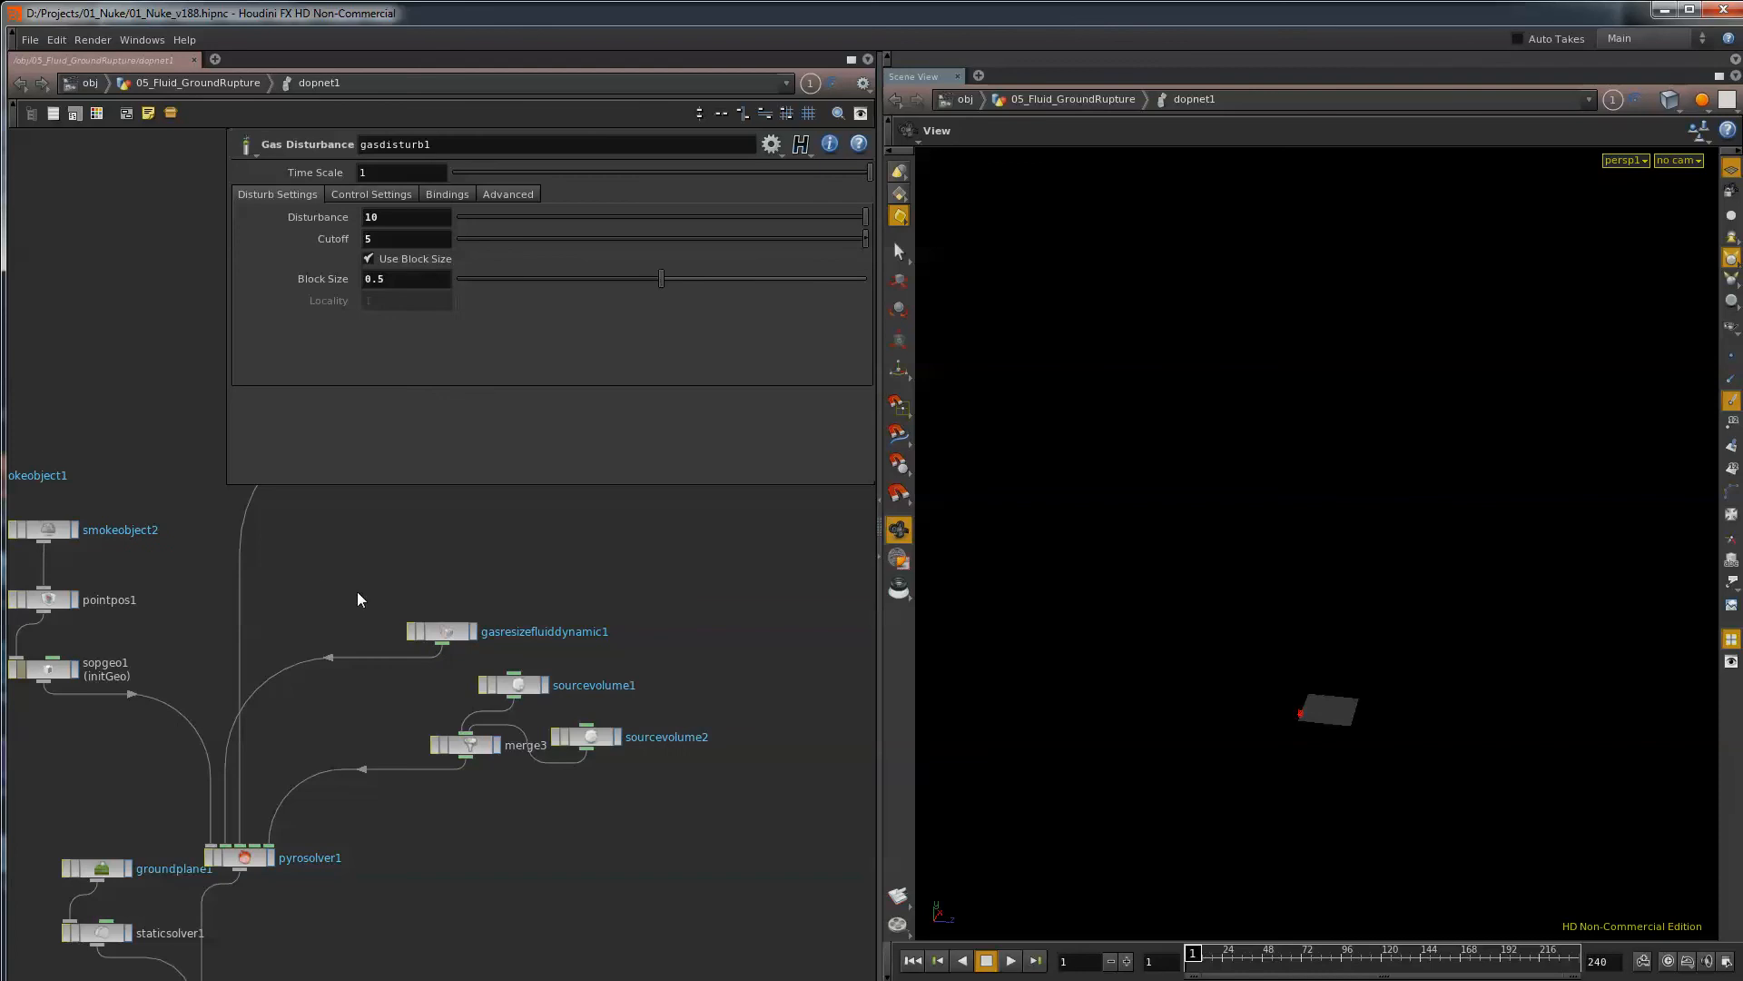
Examine gasresizefluiddynamic1's initGeo tracking against sopgeo1's data name, then check the settings of sourcevolume1 and sourcevolume2.
left_click(425, 631)
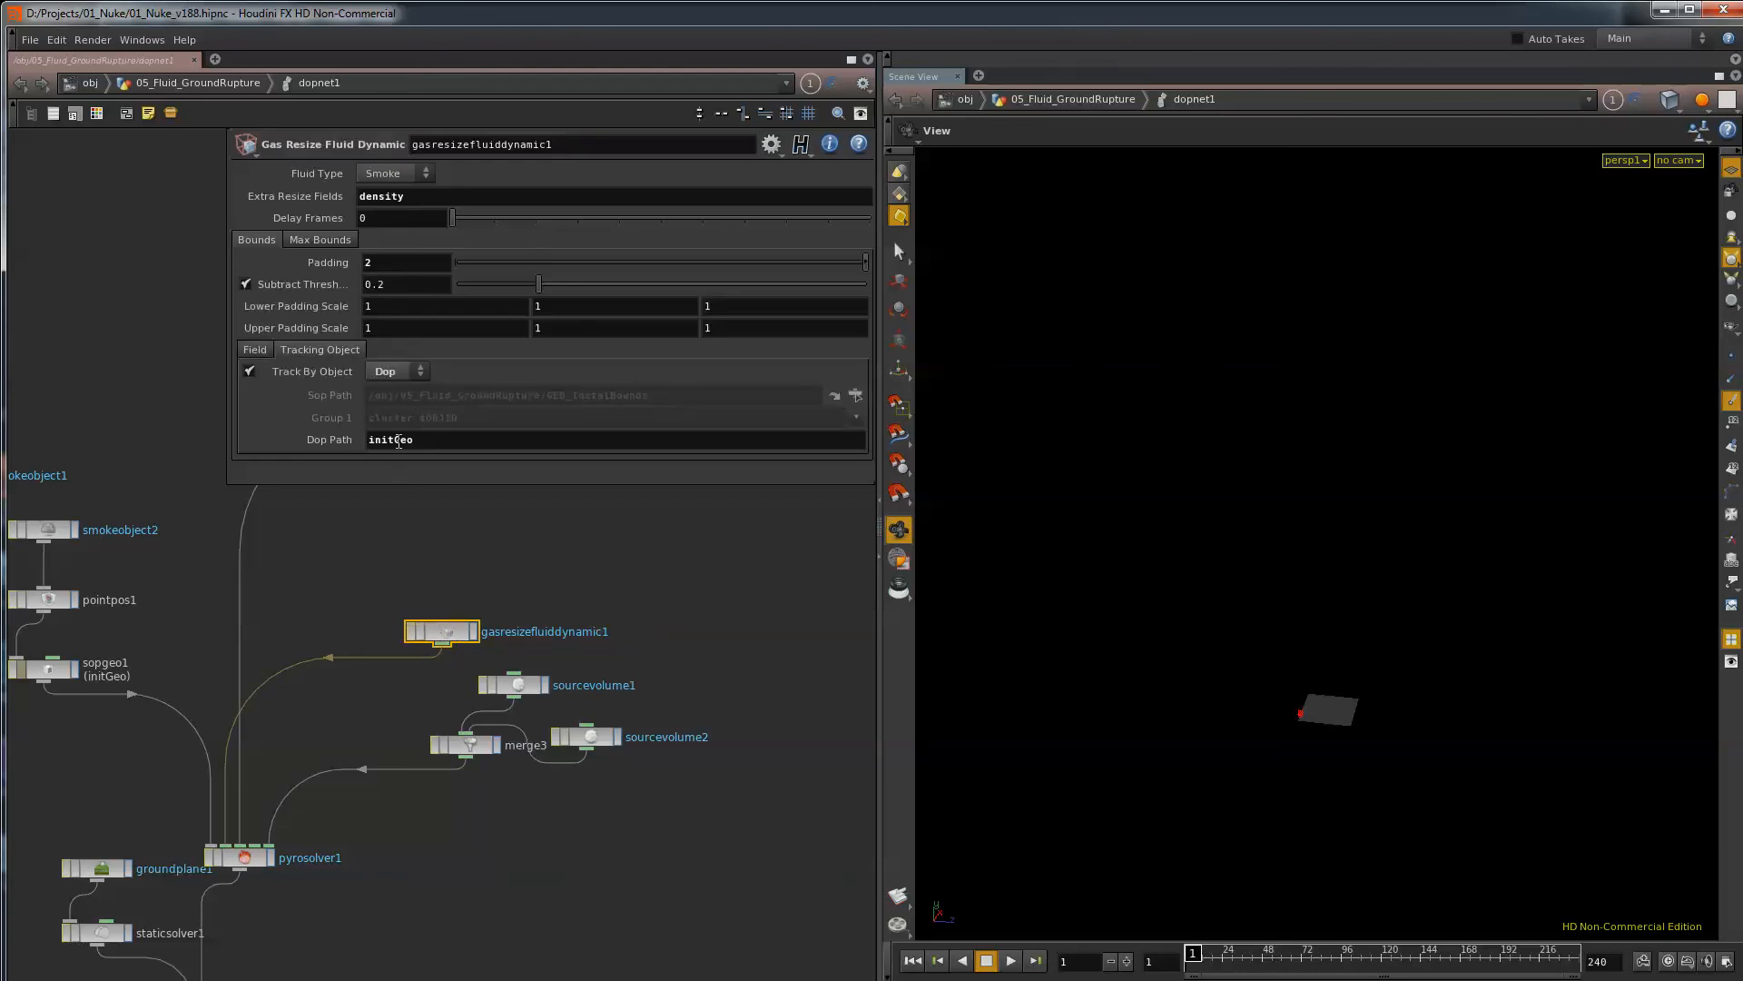
left_click(44, 672)
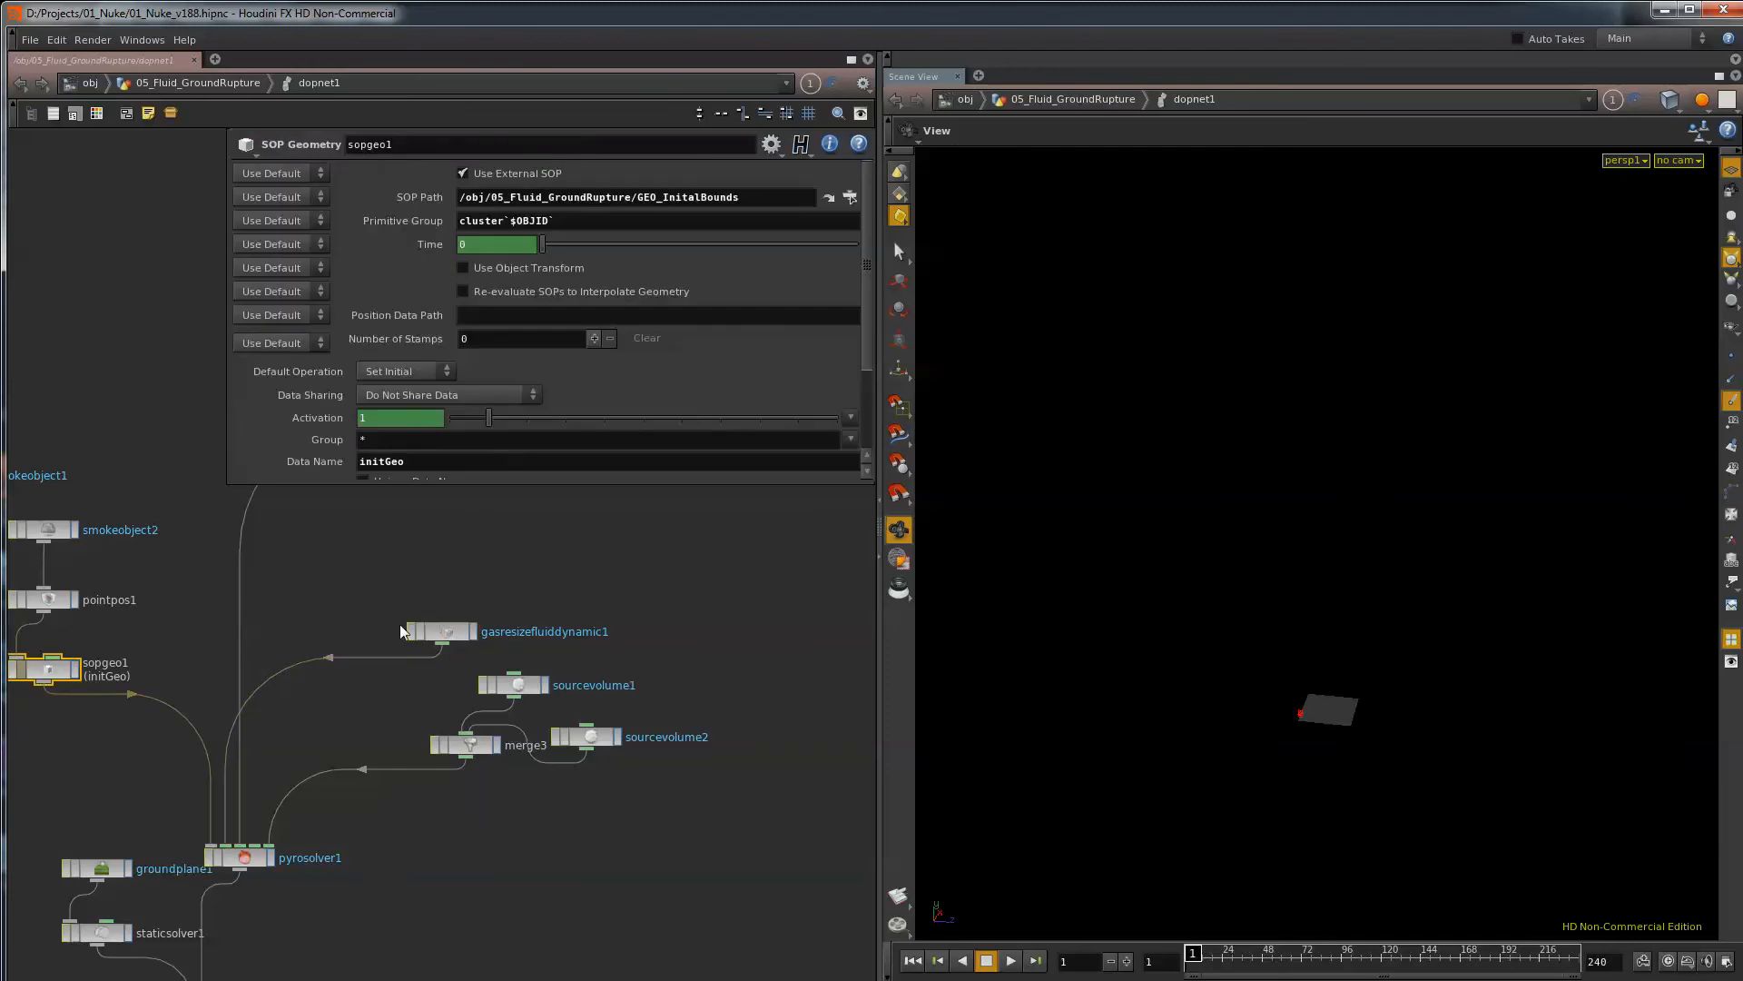
left_click(441, 632)
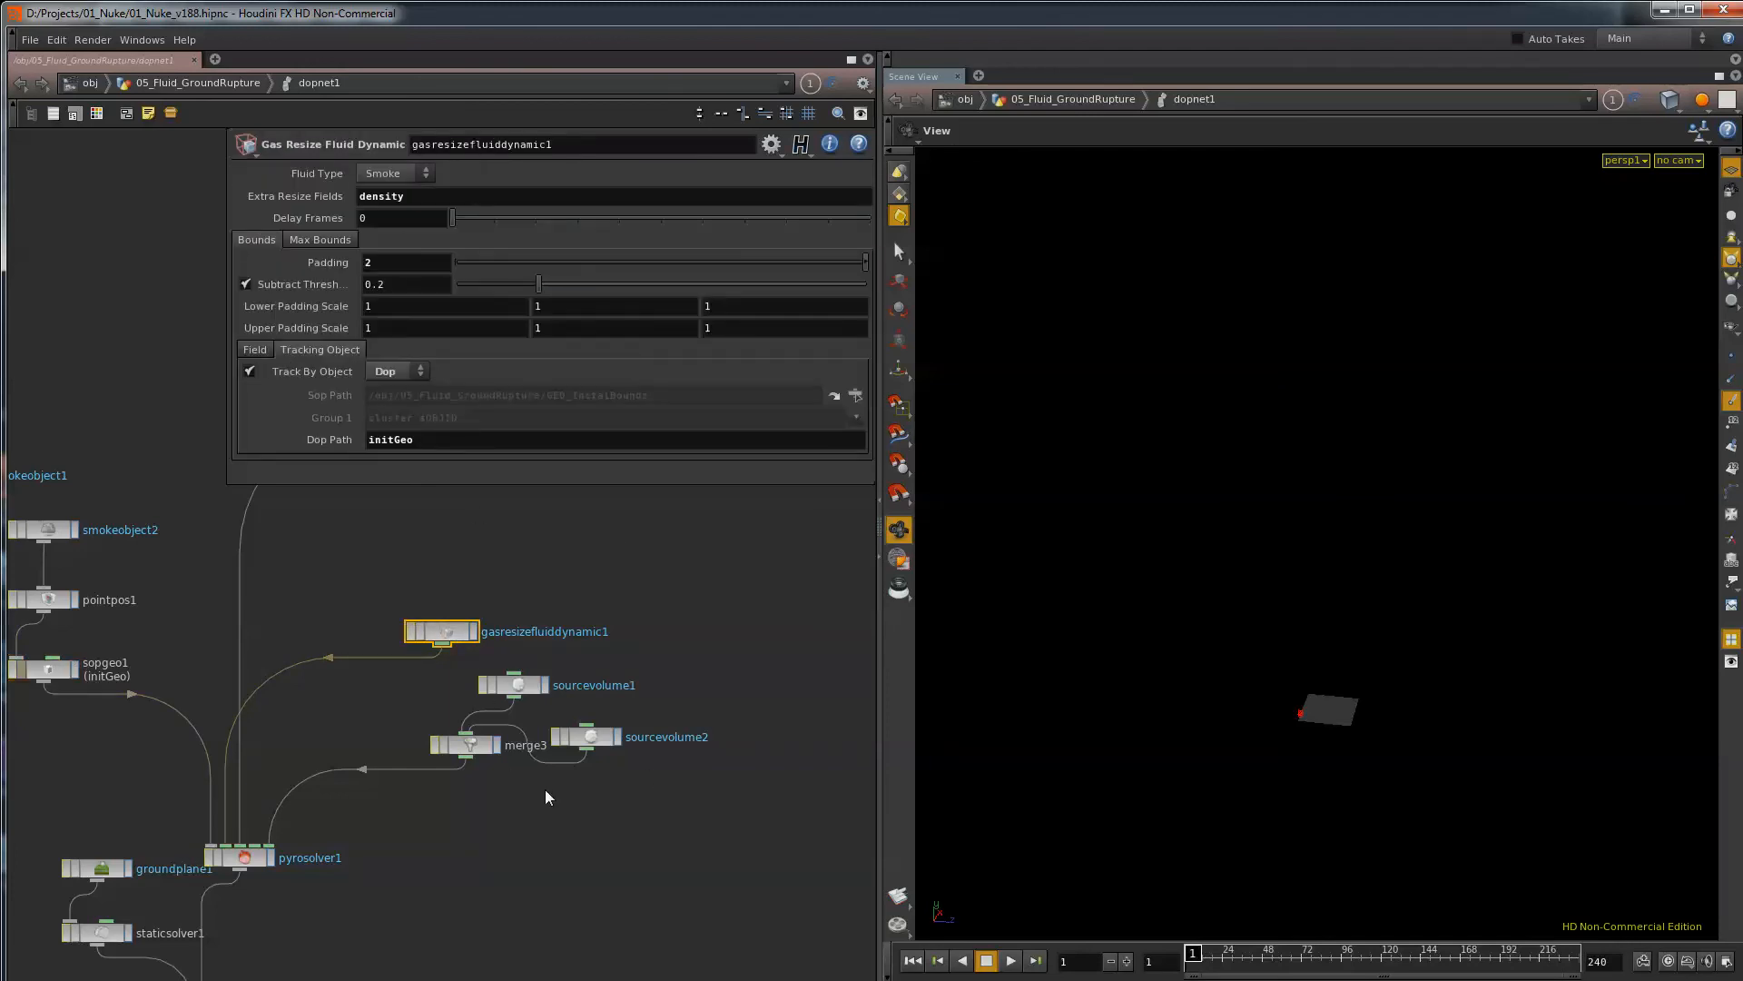
left_click(514, 687)
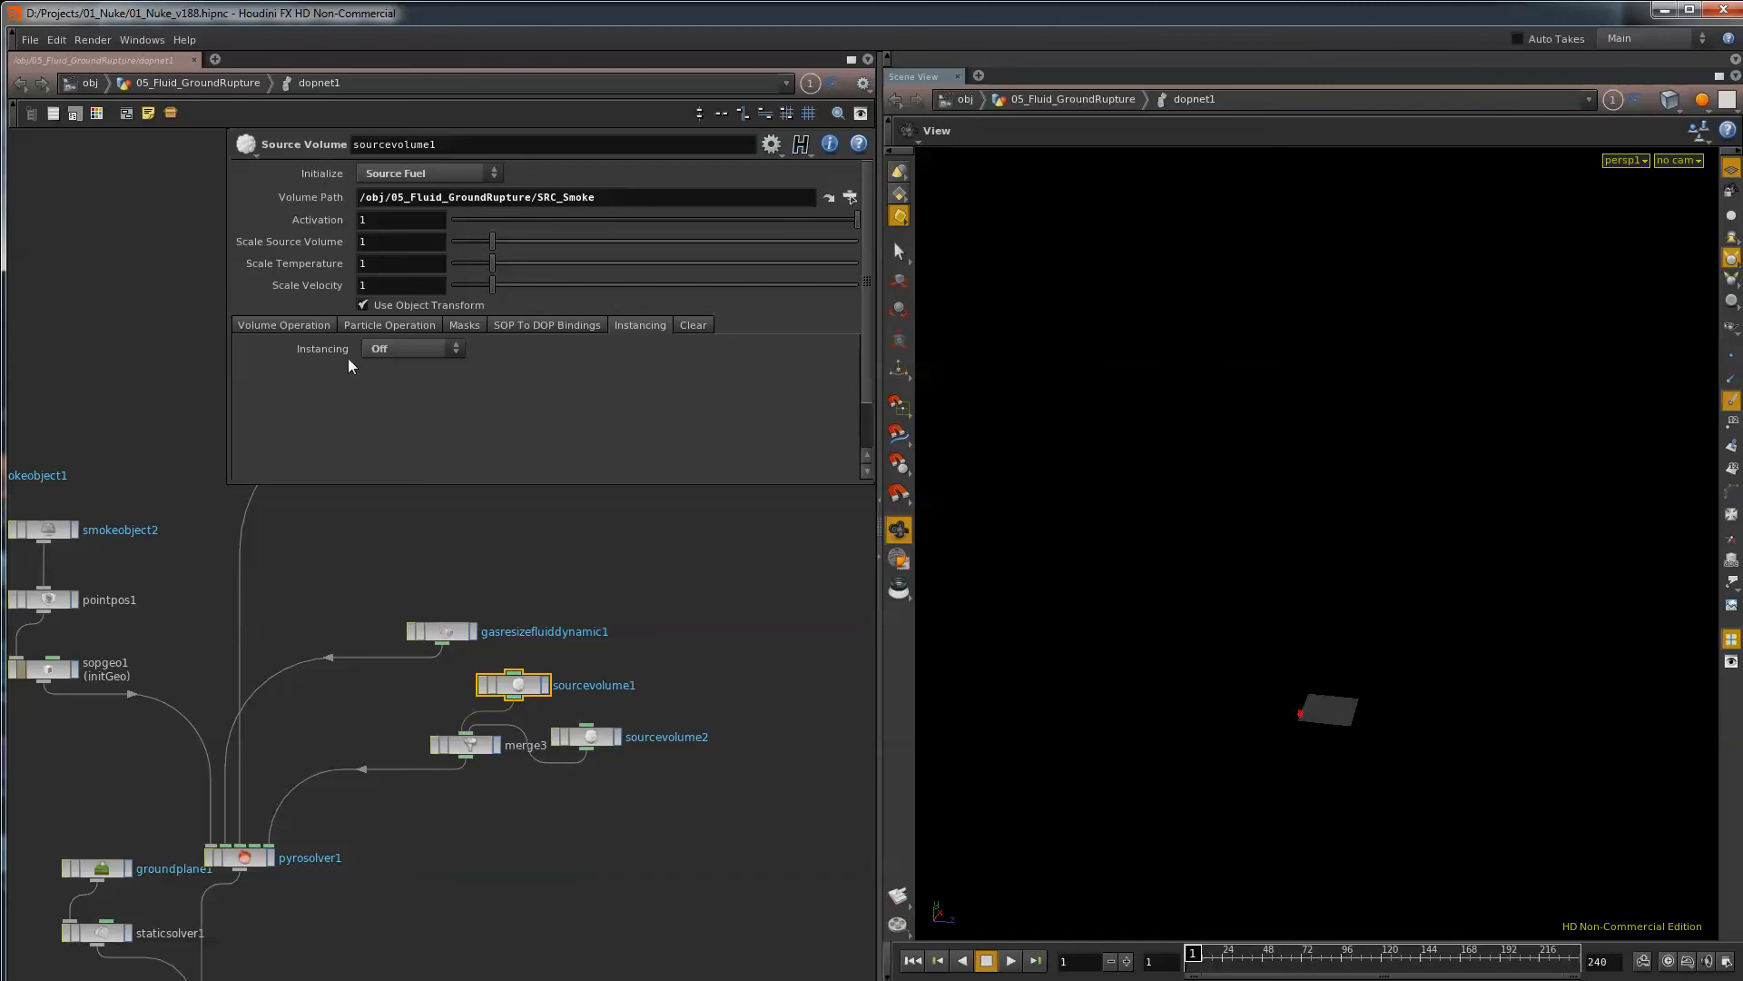
left_click(596, 738)
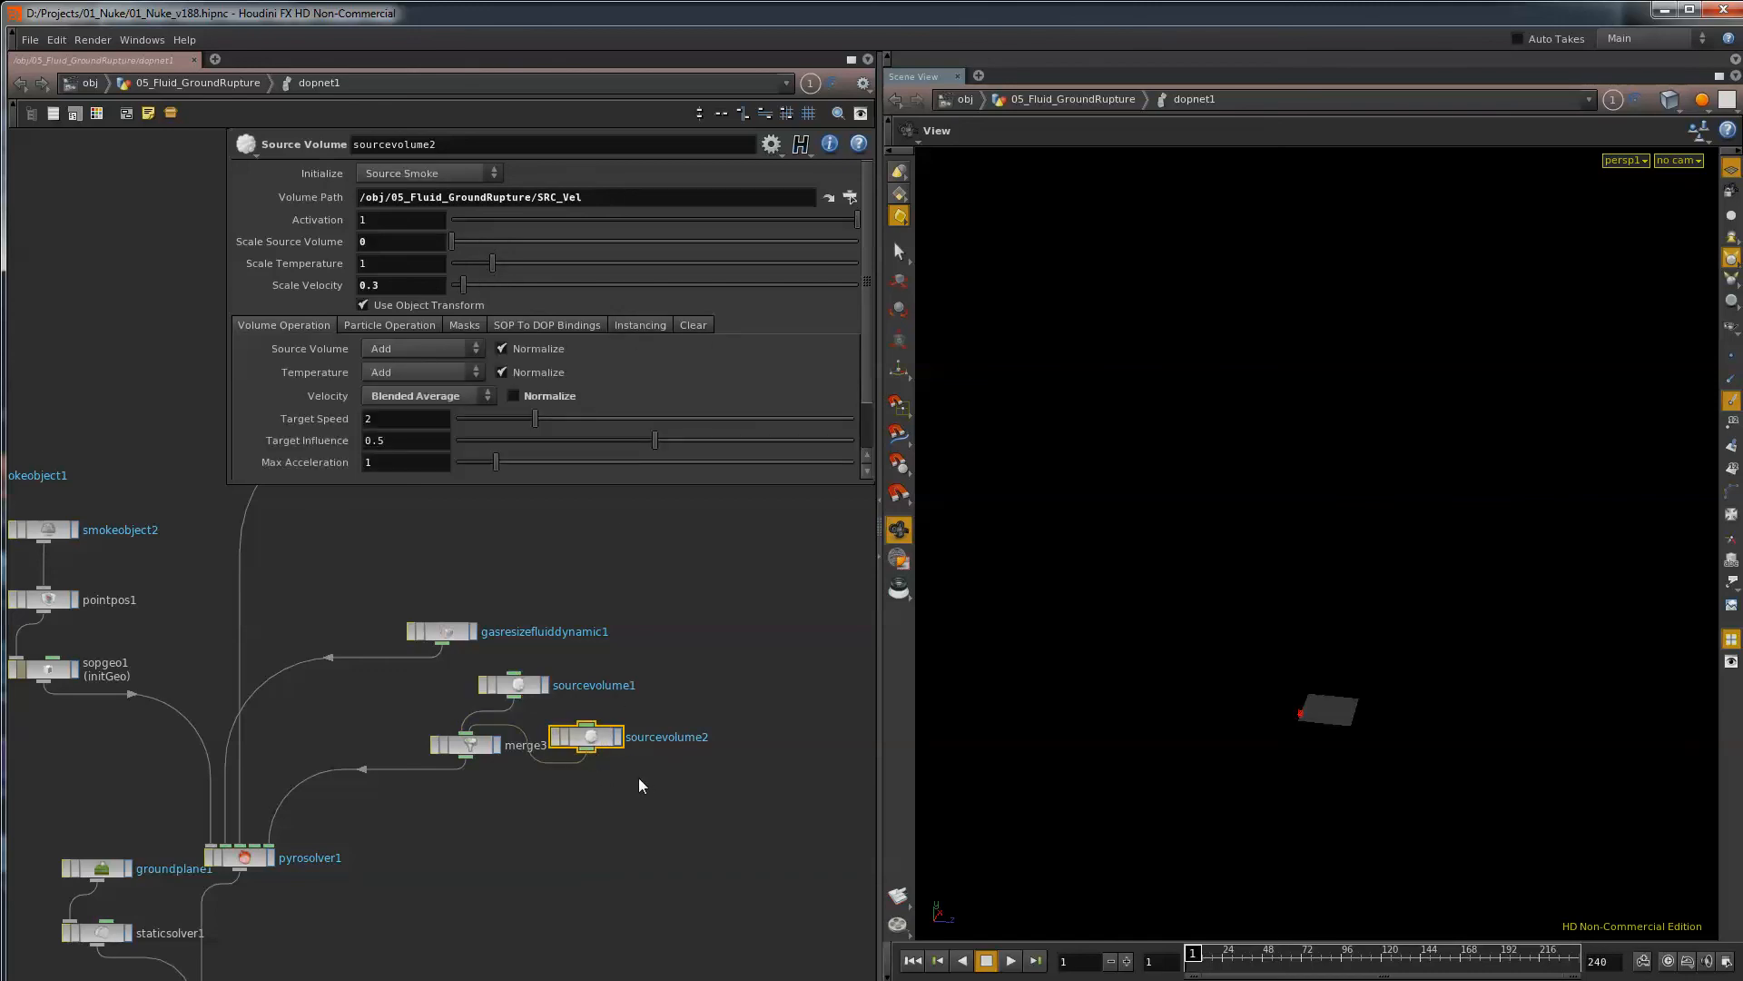
Leave dopnet1 and examine the downstream chain from dopimportfield1 through the wavelet nodes to RENDER, returning to dopnet1.
key("u")
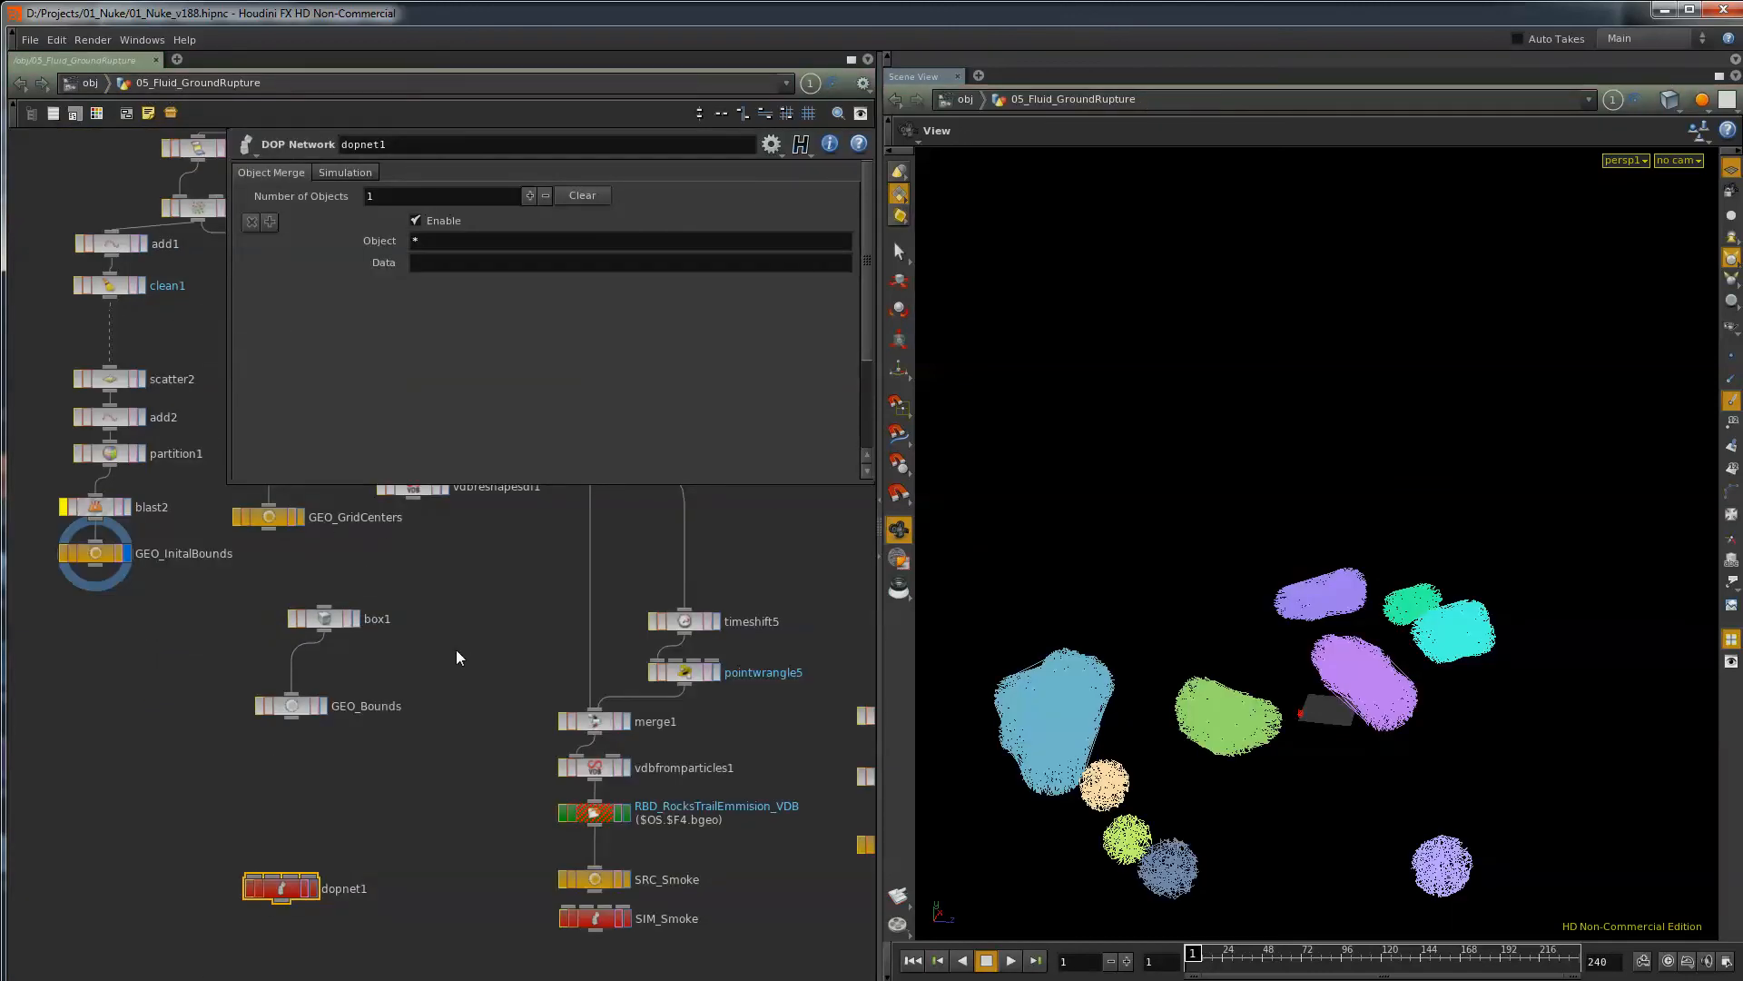
scroll(493, 858, "down", 1)
middle_click_drag(484, 885, 448, 603)
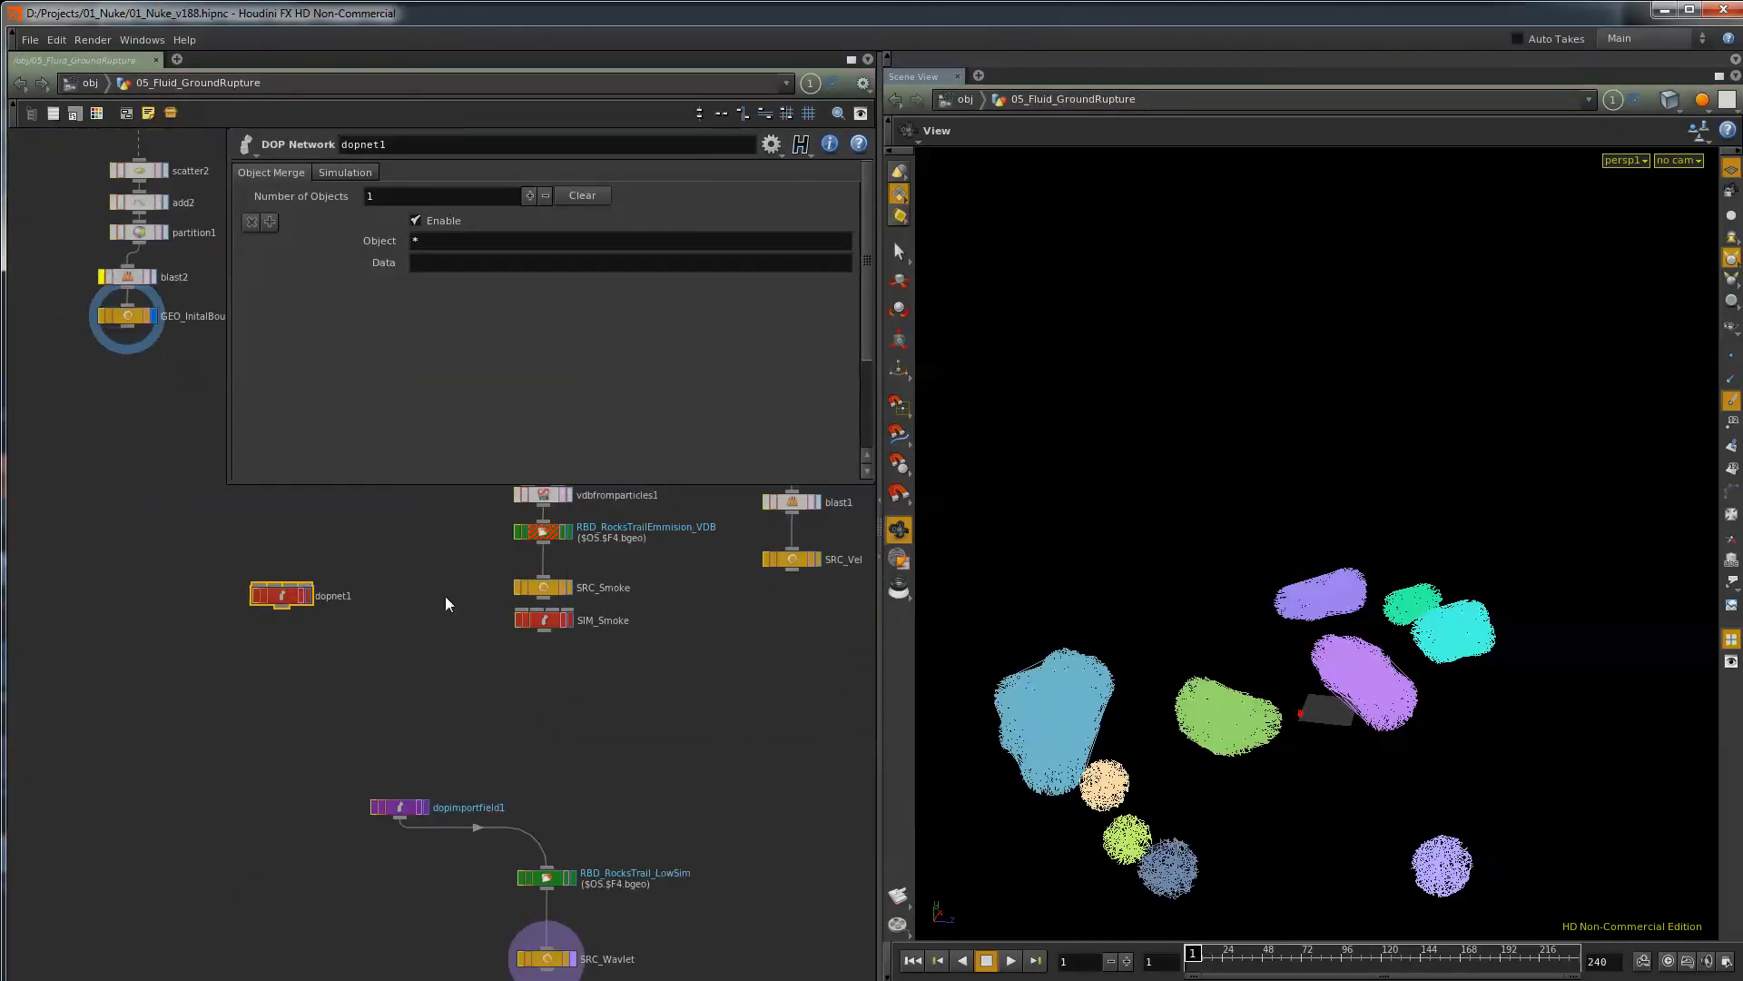
scroll(409, 690, "down", 1)
middle_click_drag(359, 791, 298, 626)
scroll(297, 783, "up", 1)
middle_click_drag(311, 856, 194, 778)
middle_click_drag(346, 979, 341, 918)
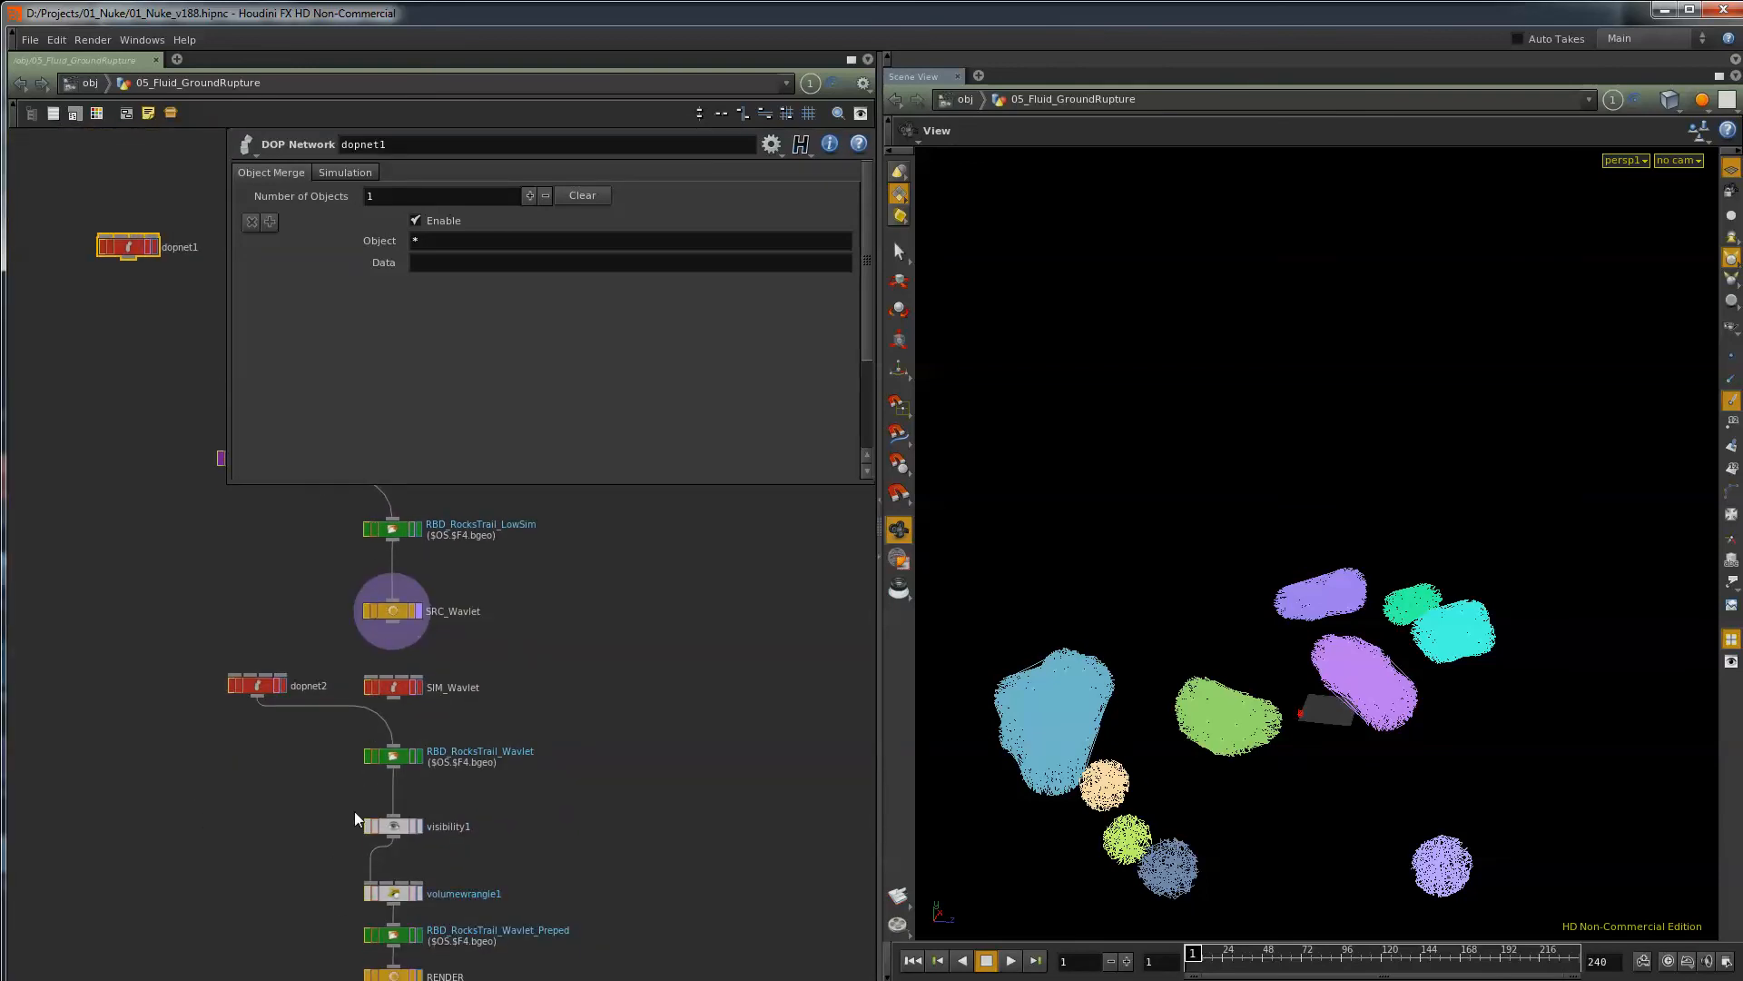
middle_click_drag(152, 316, 218, 817)
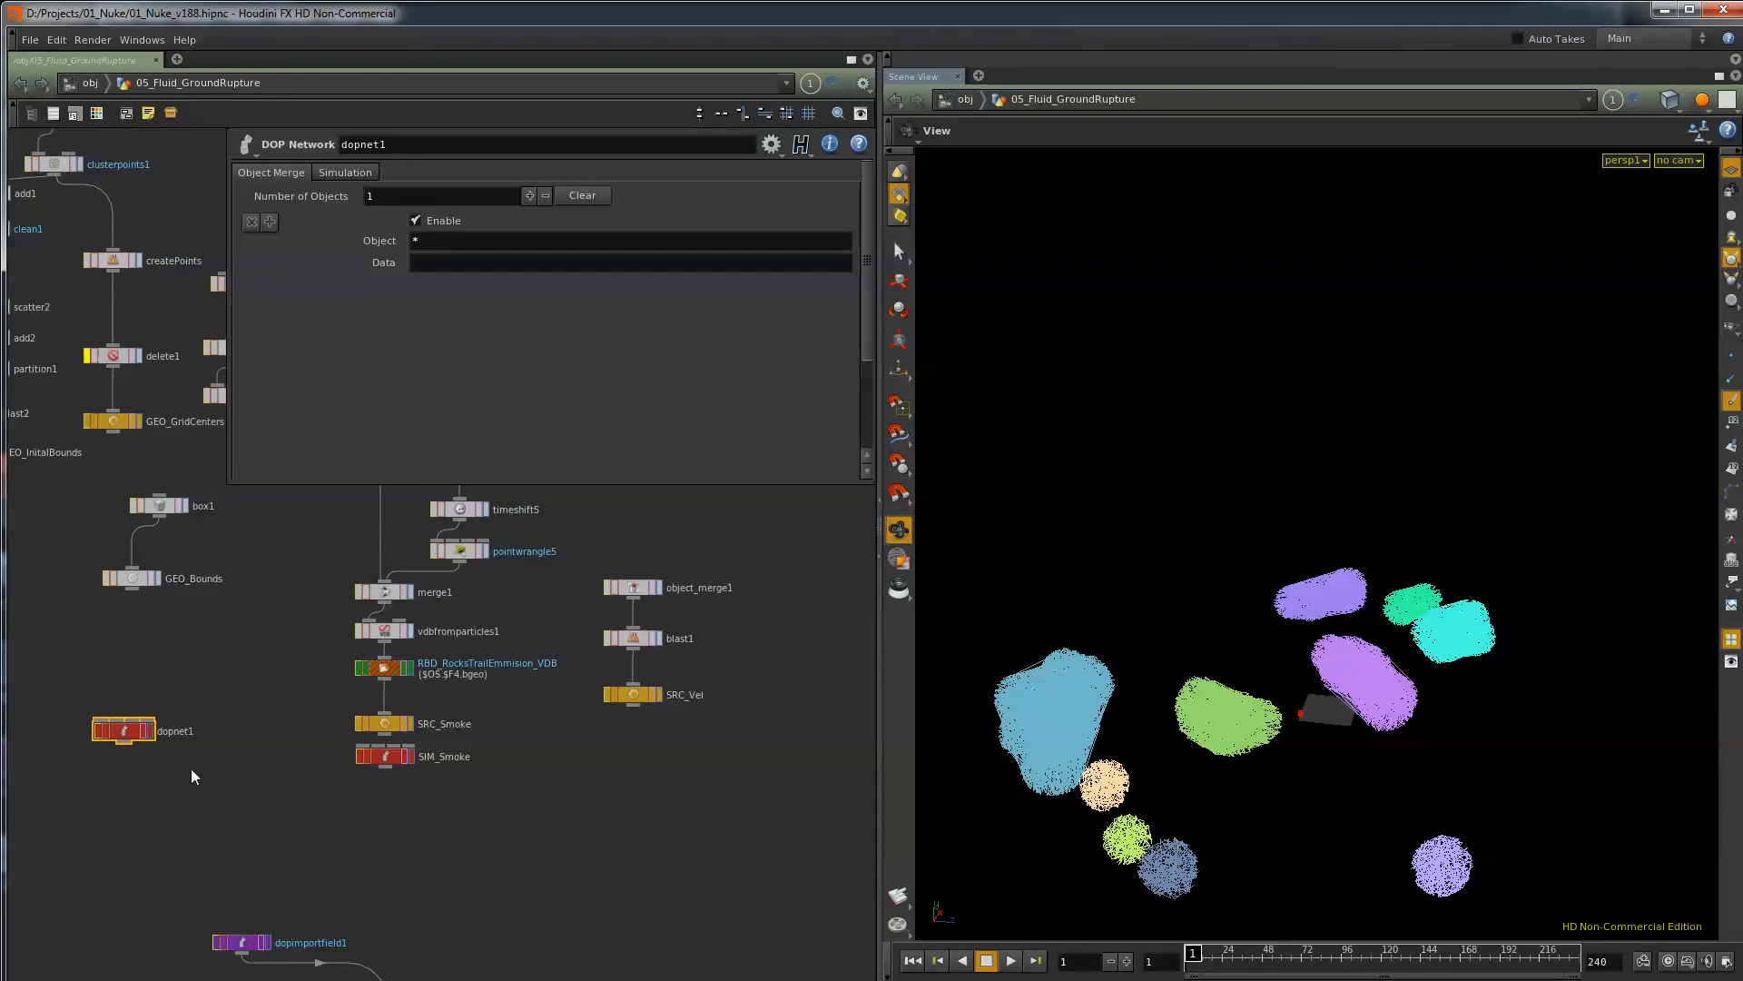
Delete the old SIM_Smoke DOP network and rename dopnet1 as SIM_SMOKE.
left_click(382, 757)
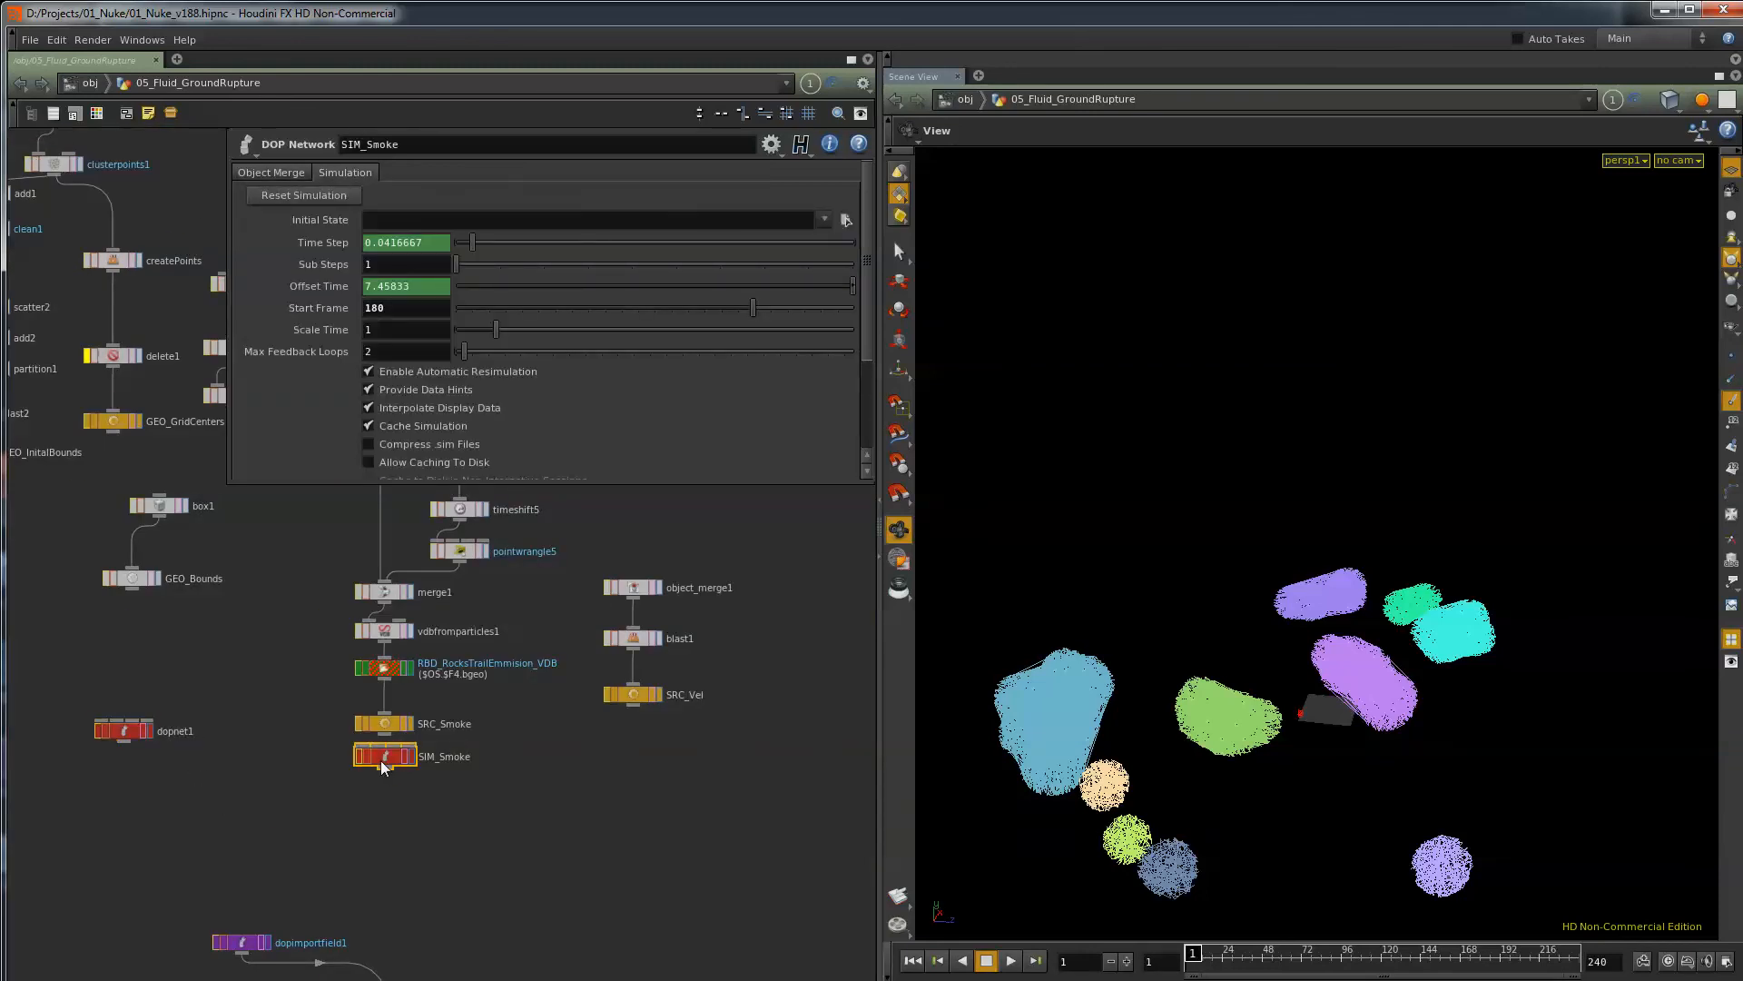
key("Delete")
double_click(176, 730)
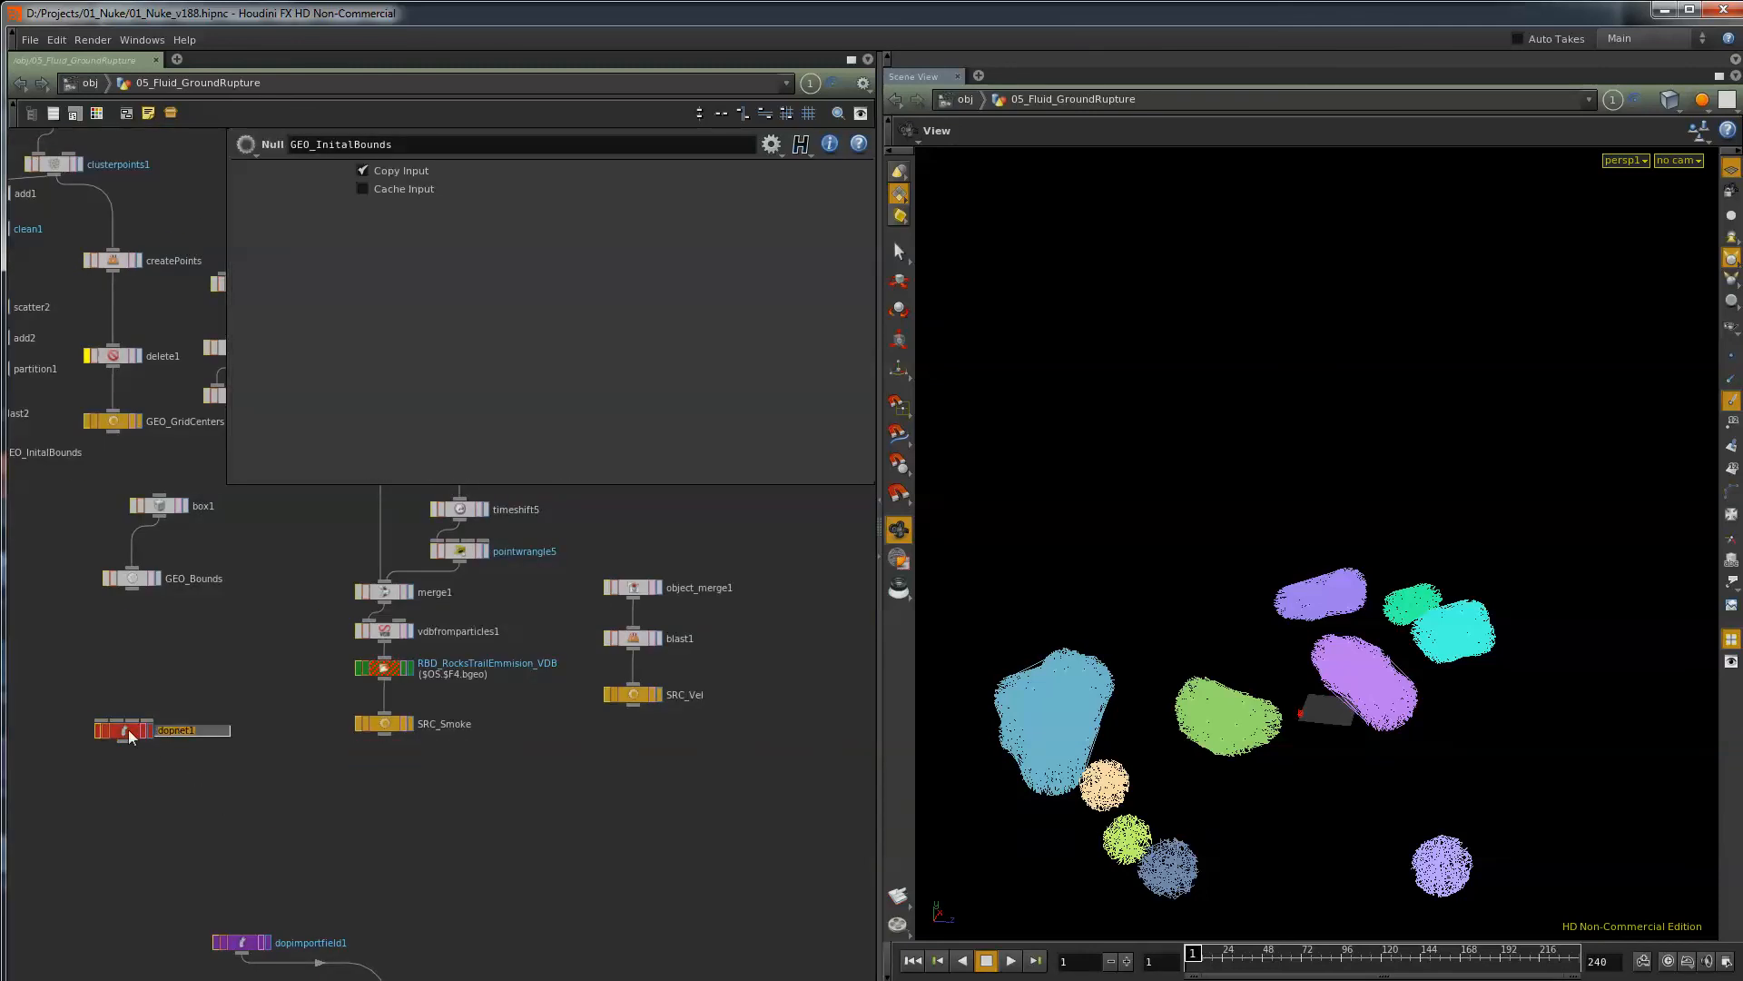
type("SIM_SMOKE")
left_click(305, 842)
Move the SIM_SMOKE node to the open space between SRC_Smoke and dopimportfield1.
left_click_drag(125, 733, 266, 837)
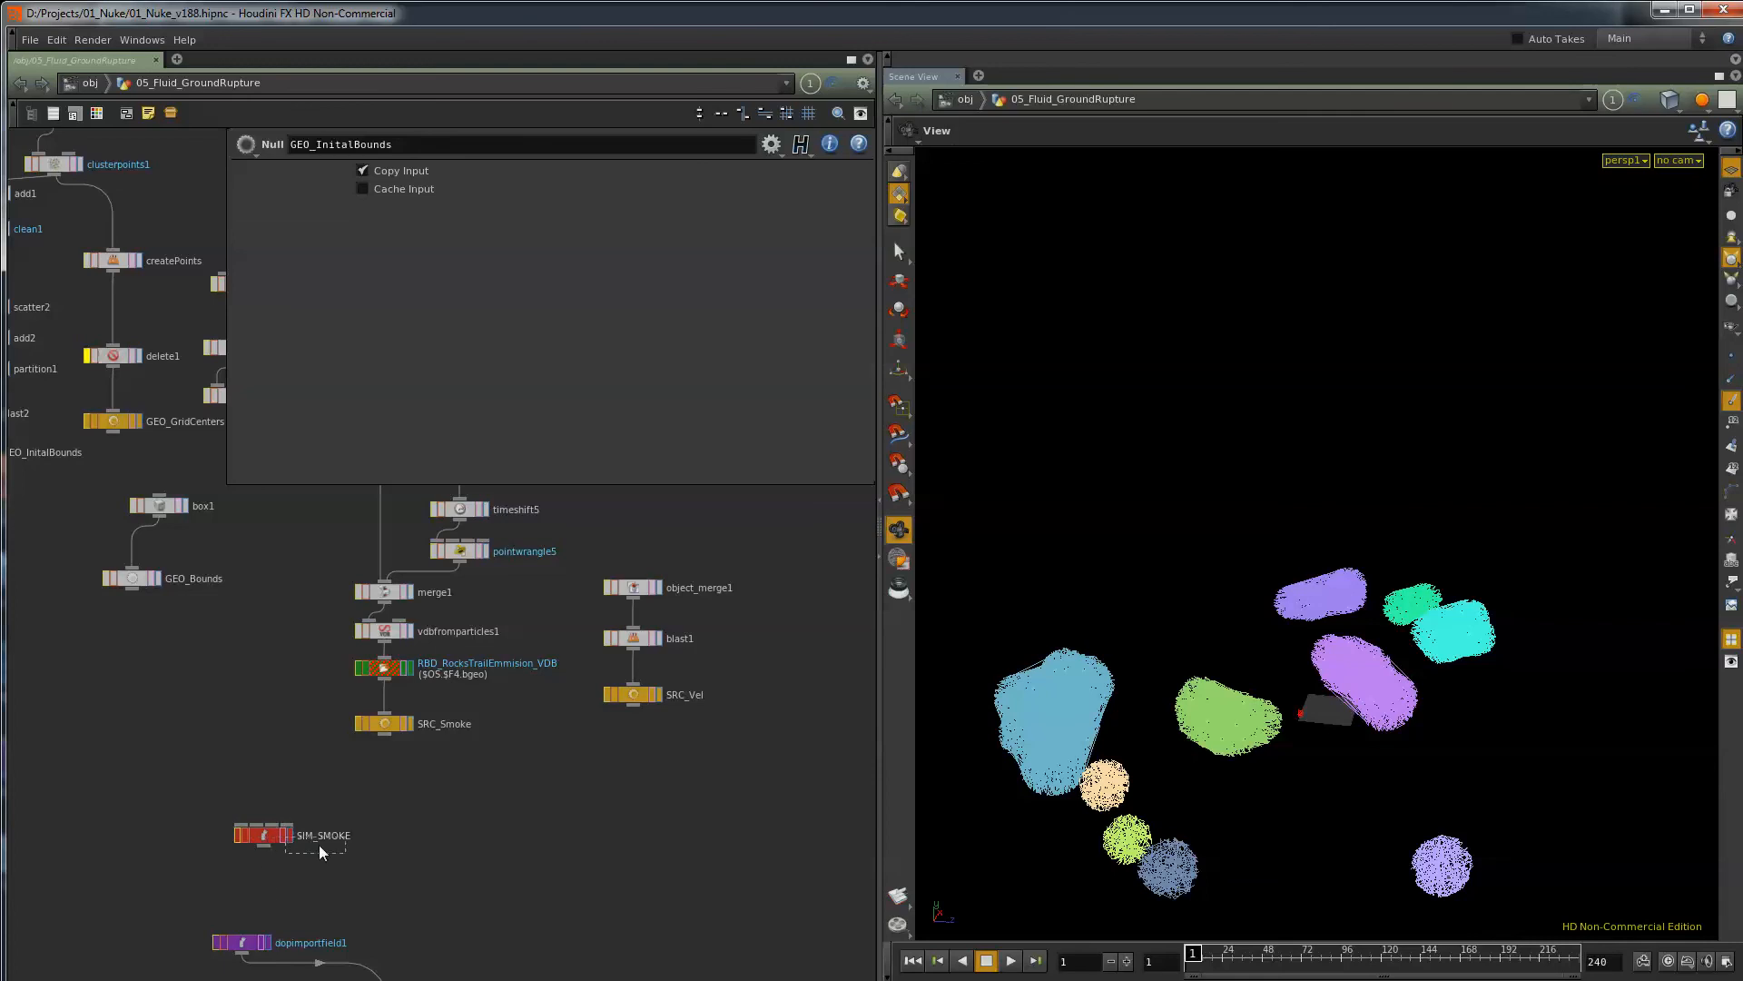
left_click_drag(277, 840, 329, 849)
middle_click_drag(436, 909, 408, 856)
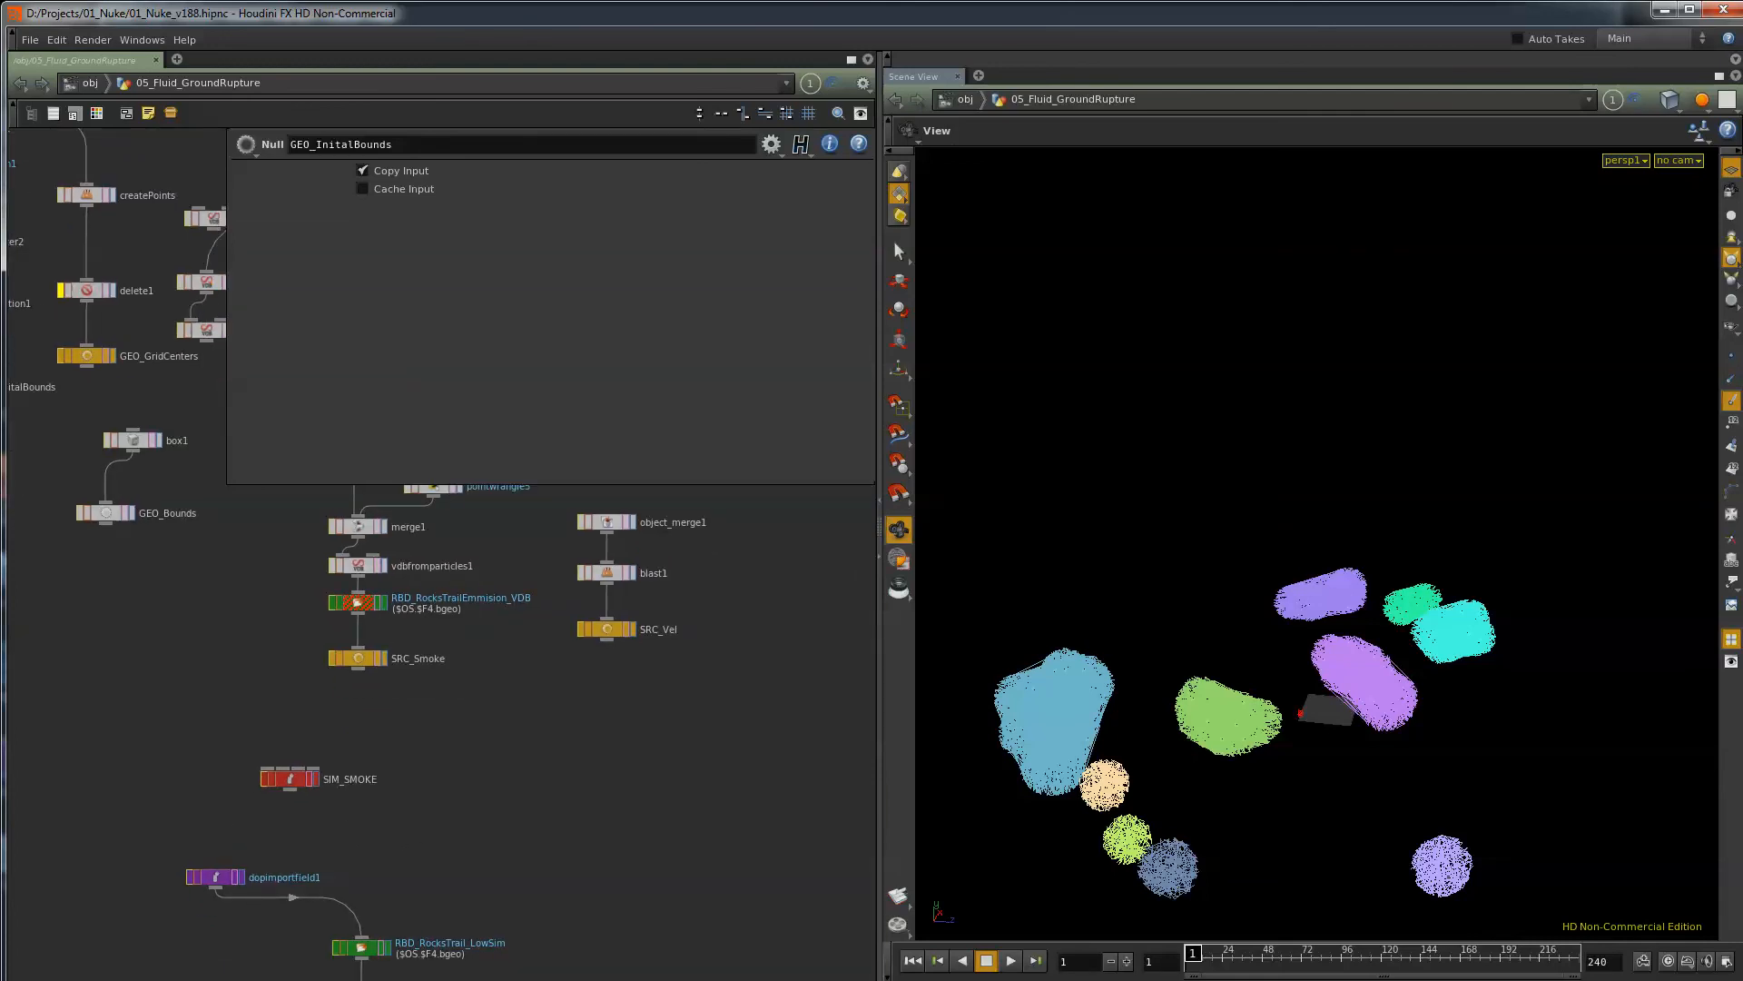
Switch to FrameCycler and scrub the 01_Nuke_v10 explosion render back and forth, then bring up Nuke's node graph.
key("alt+Tab")
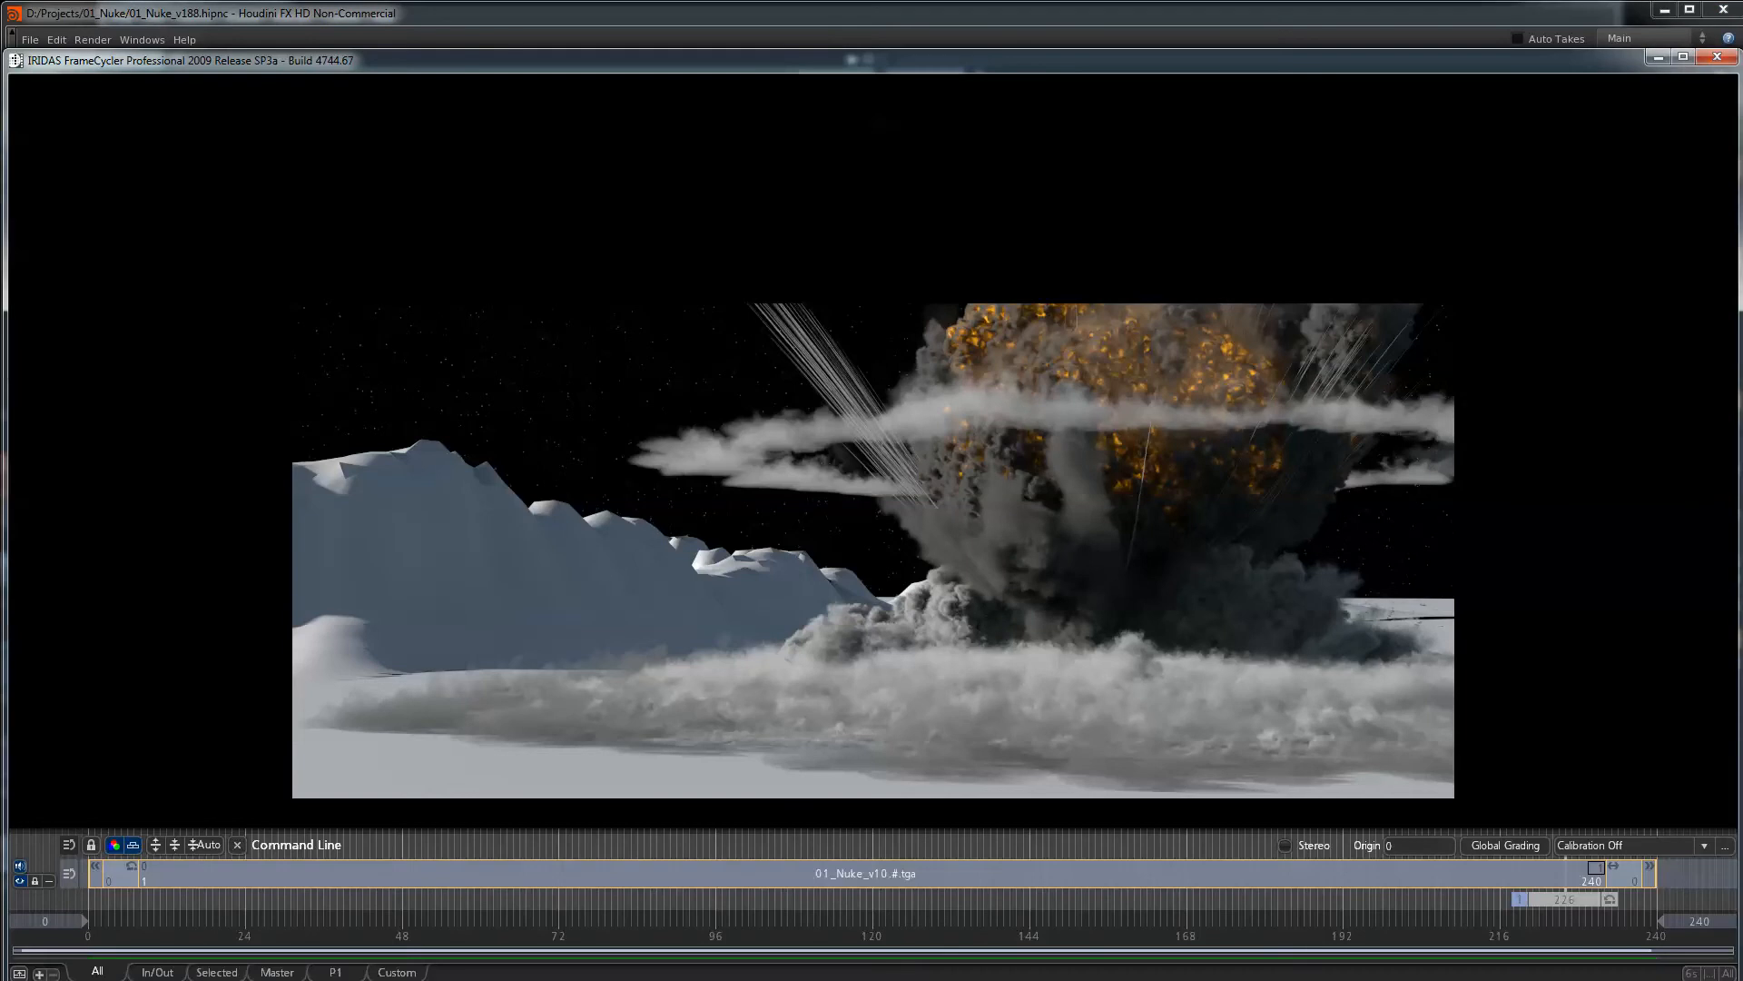
left_click_drag(1562, 902, 1447, 900)
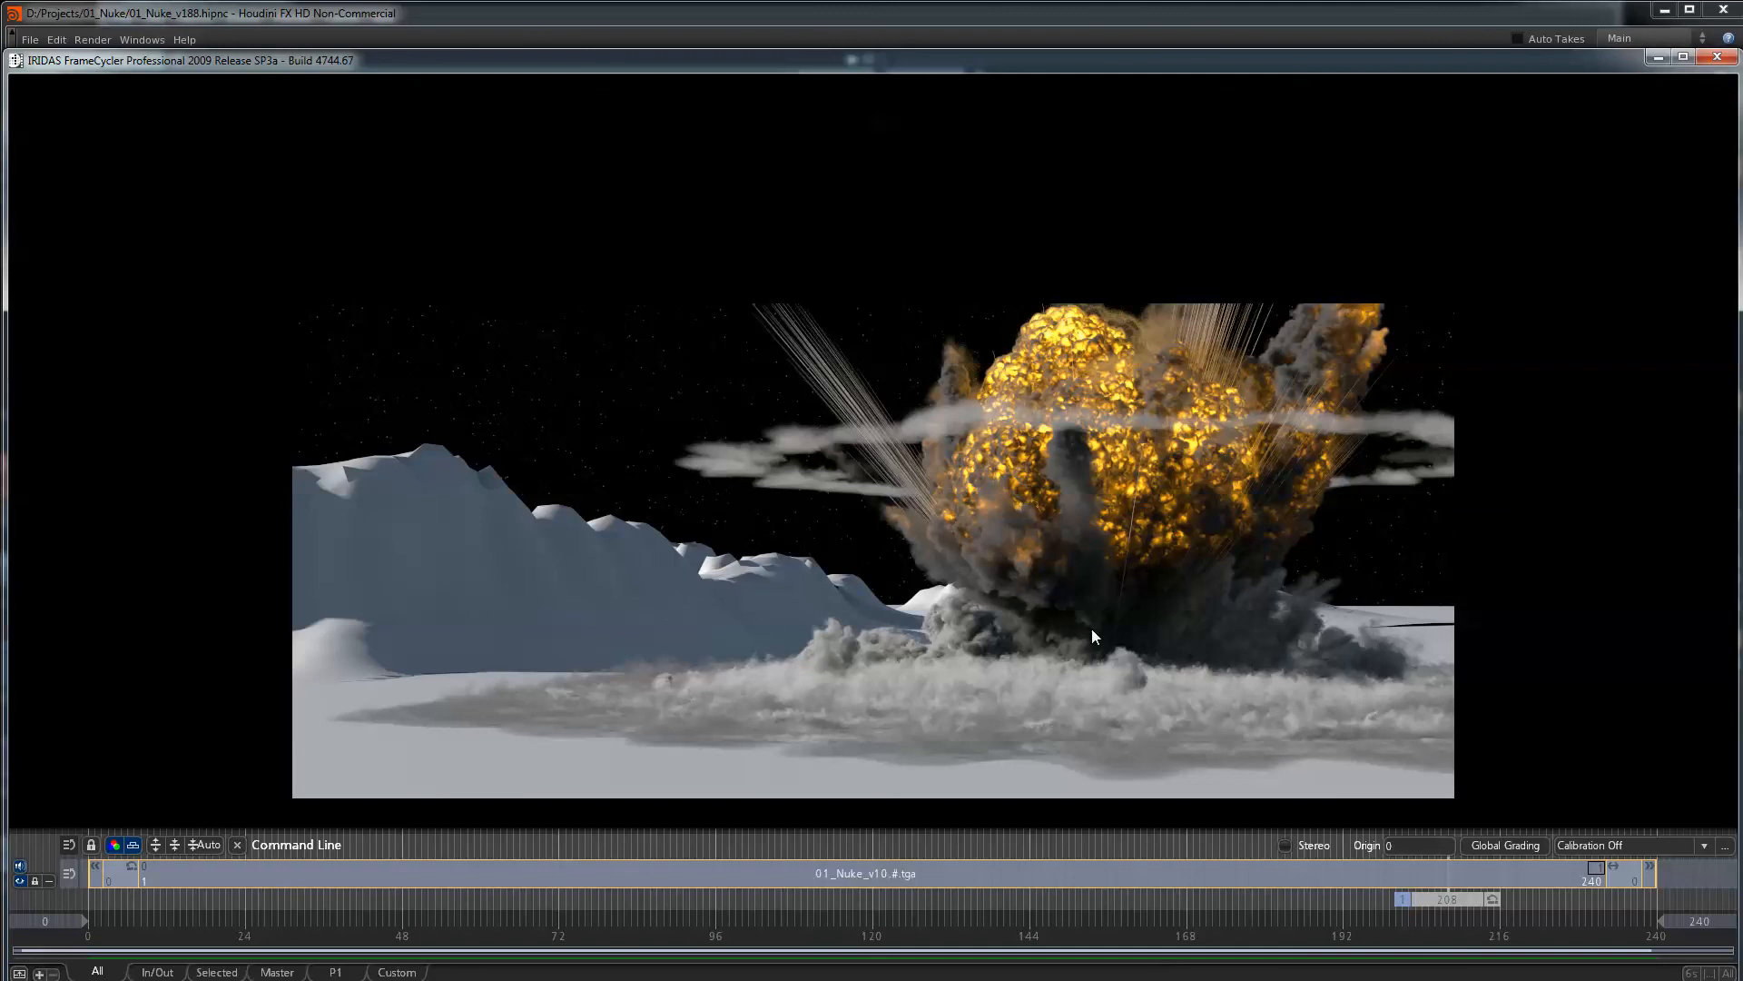
left_click_drag(1425, 899, 1604, 921)
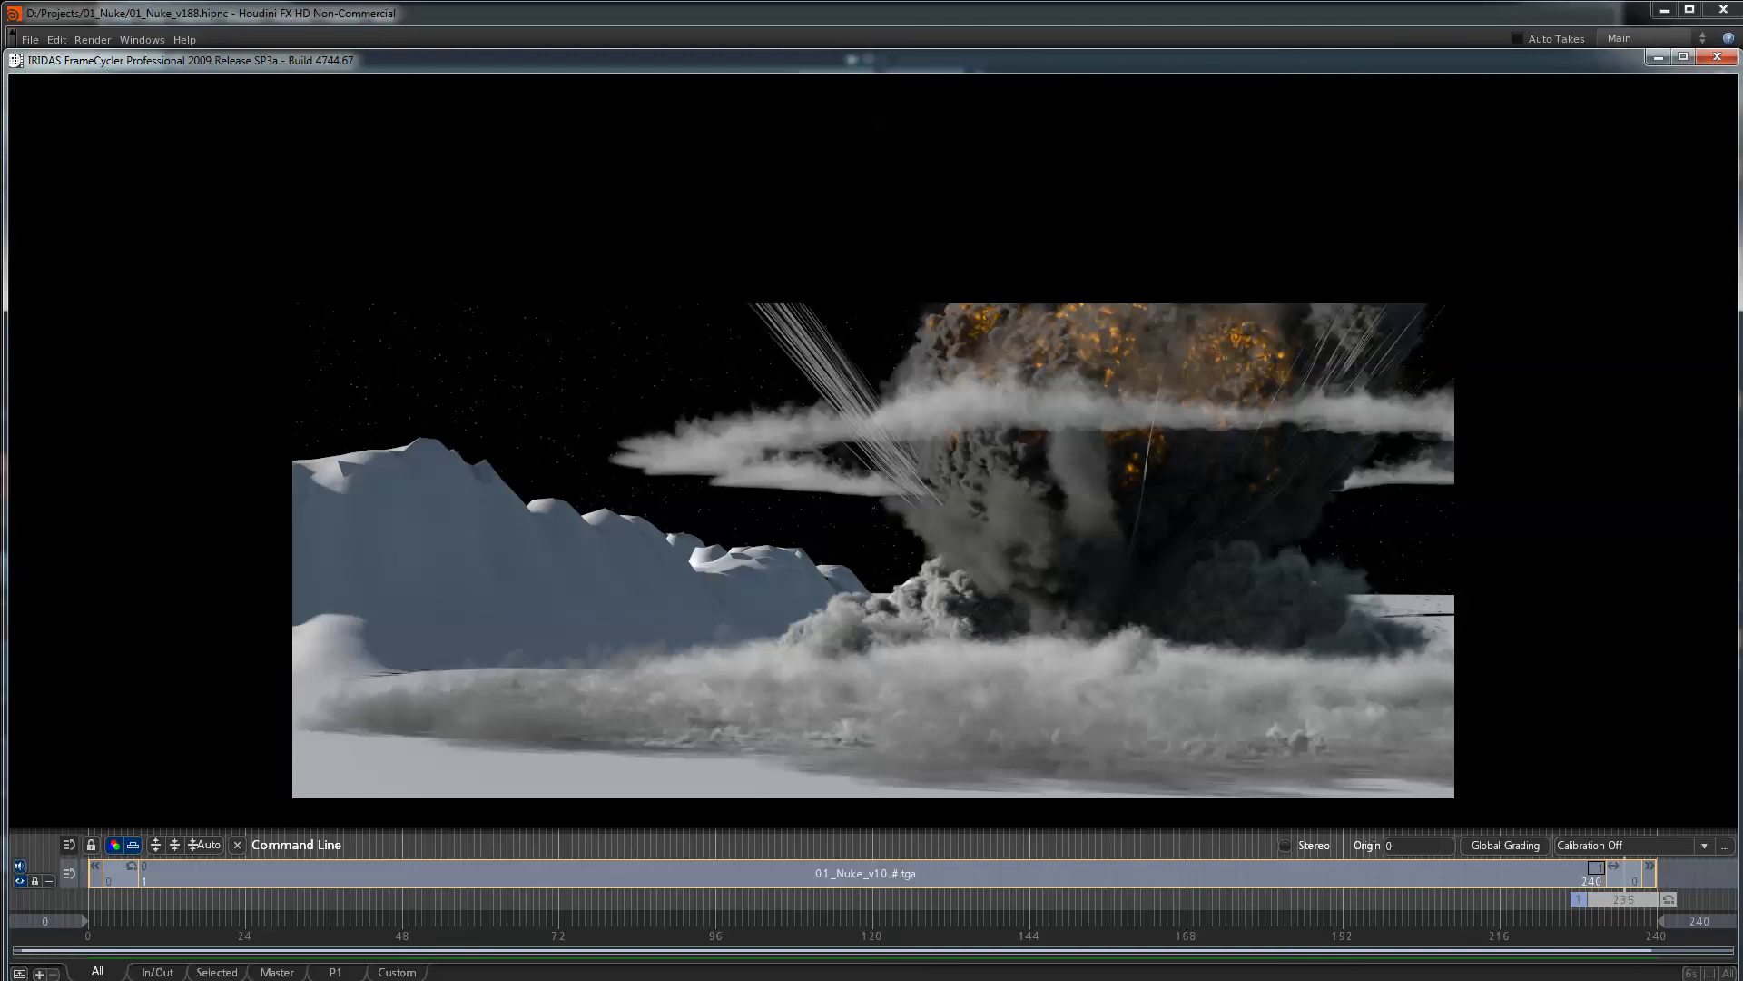
key("alt+Tab")
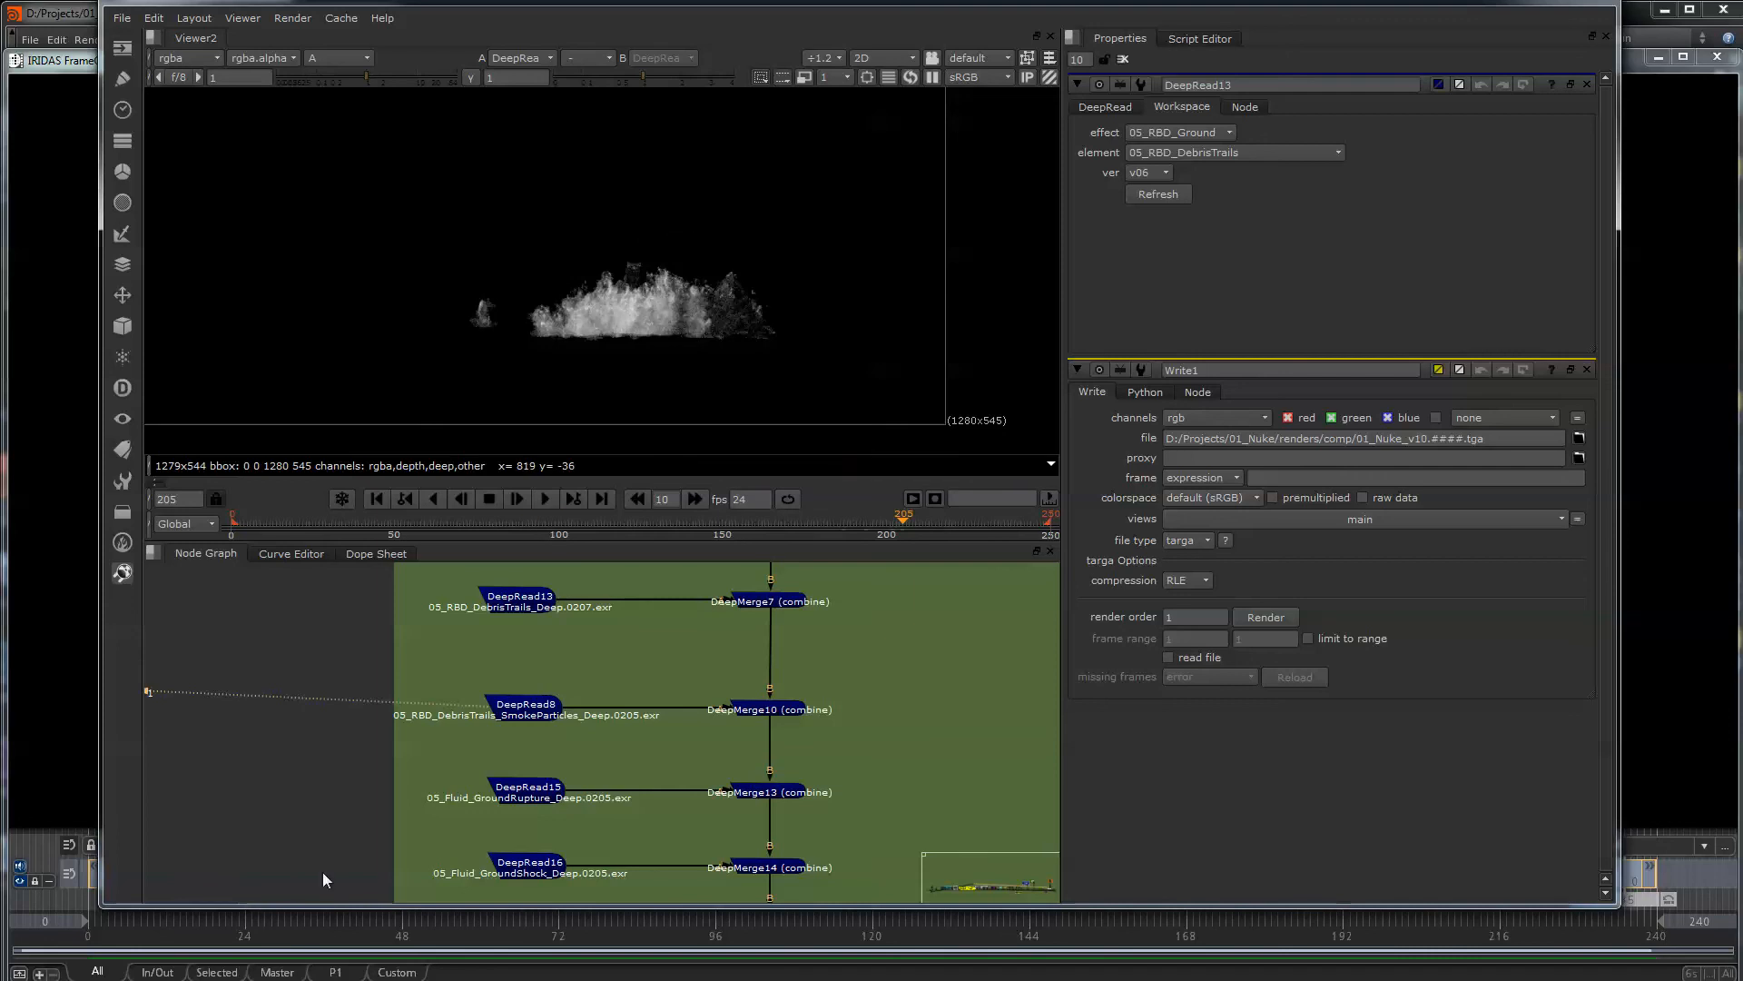
Return to Houdini, go up to the obj level and select 05_Fluid_GroundShock.
key("alt+Tab")
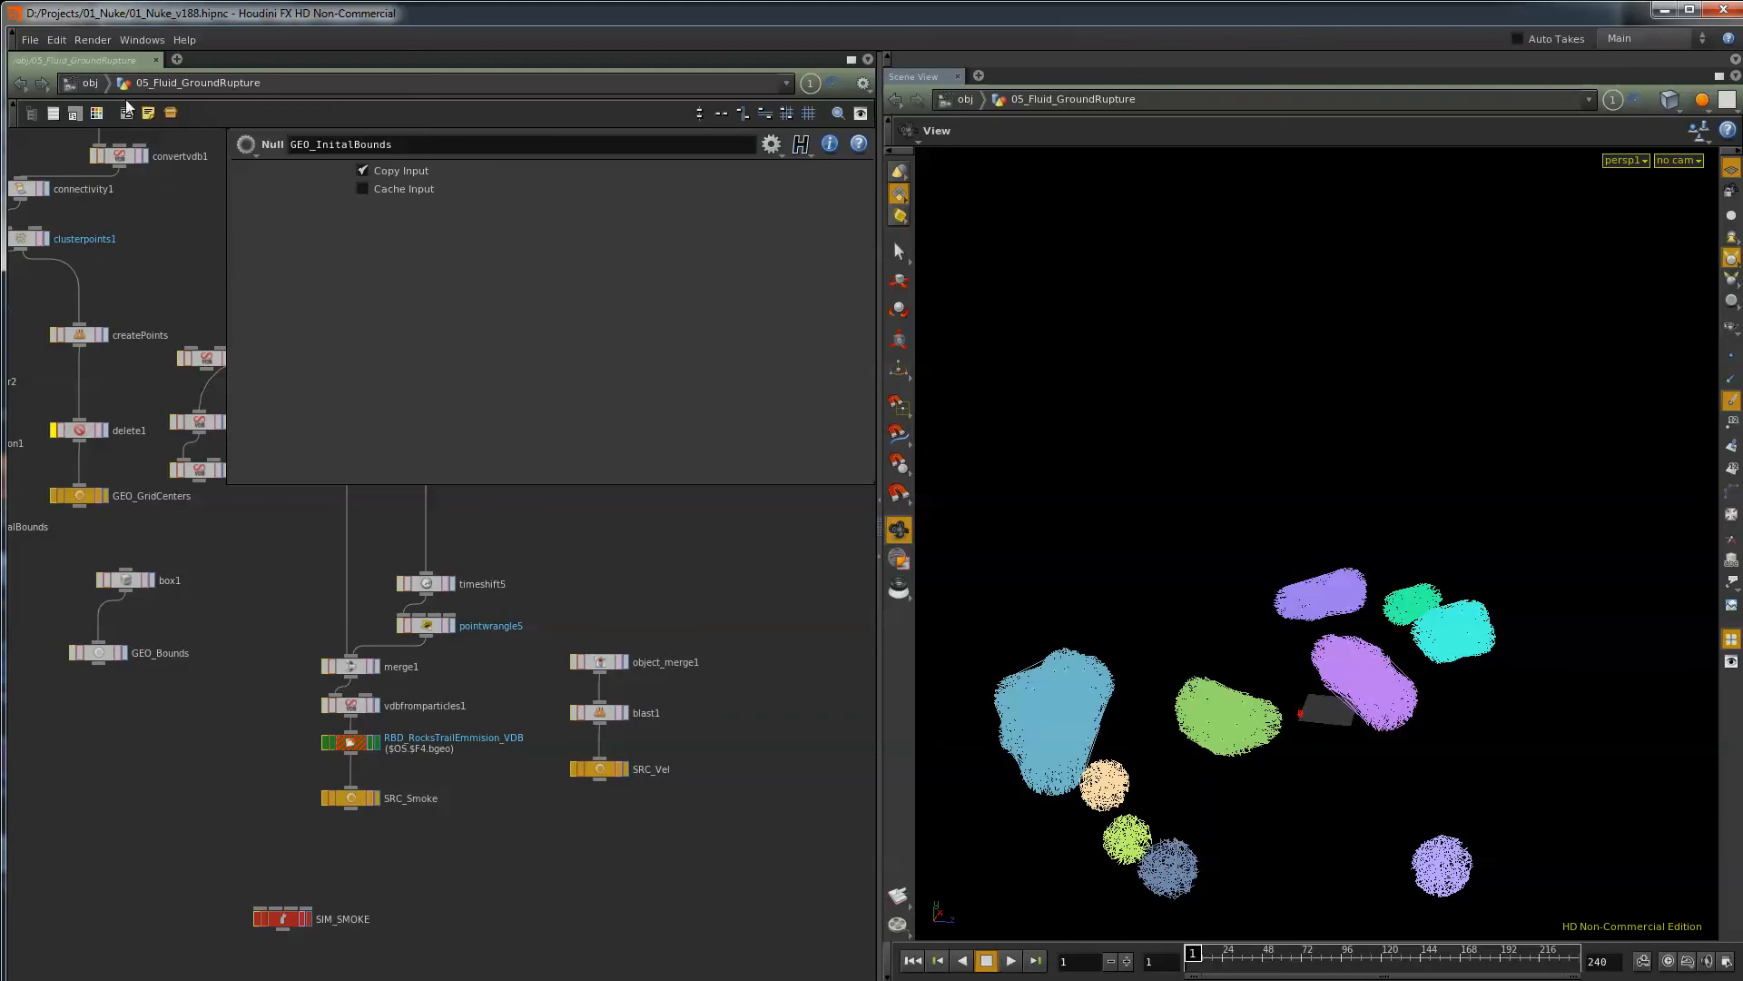
left_click(89, 83)
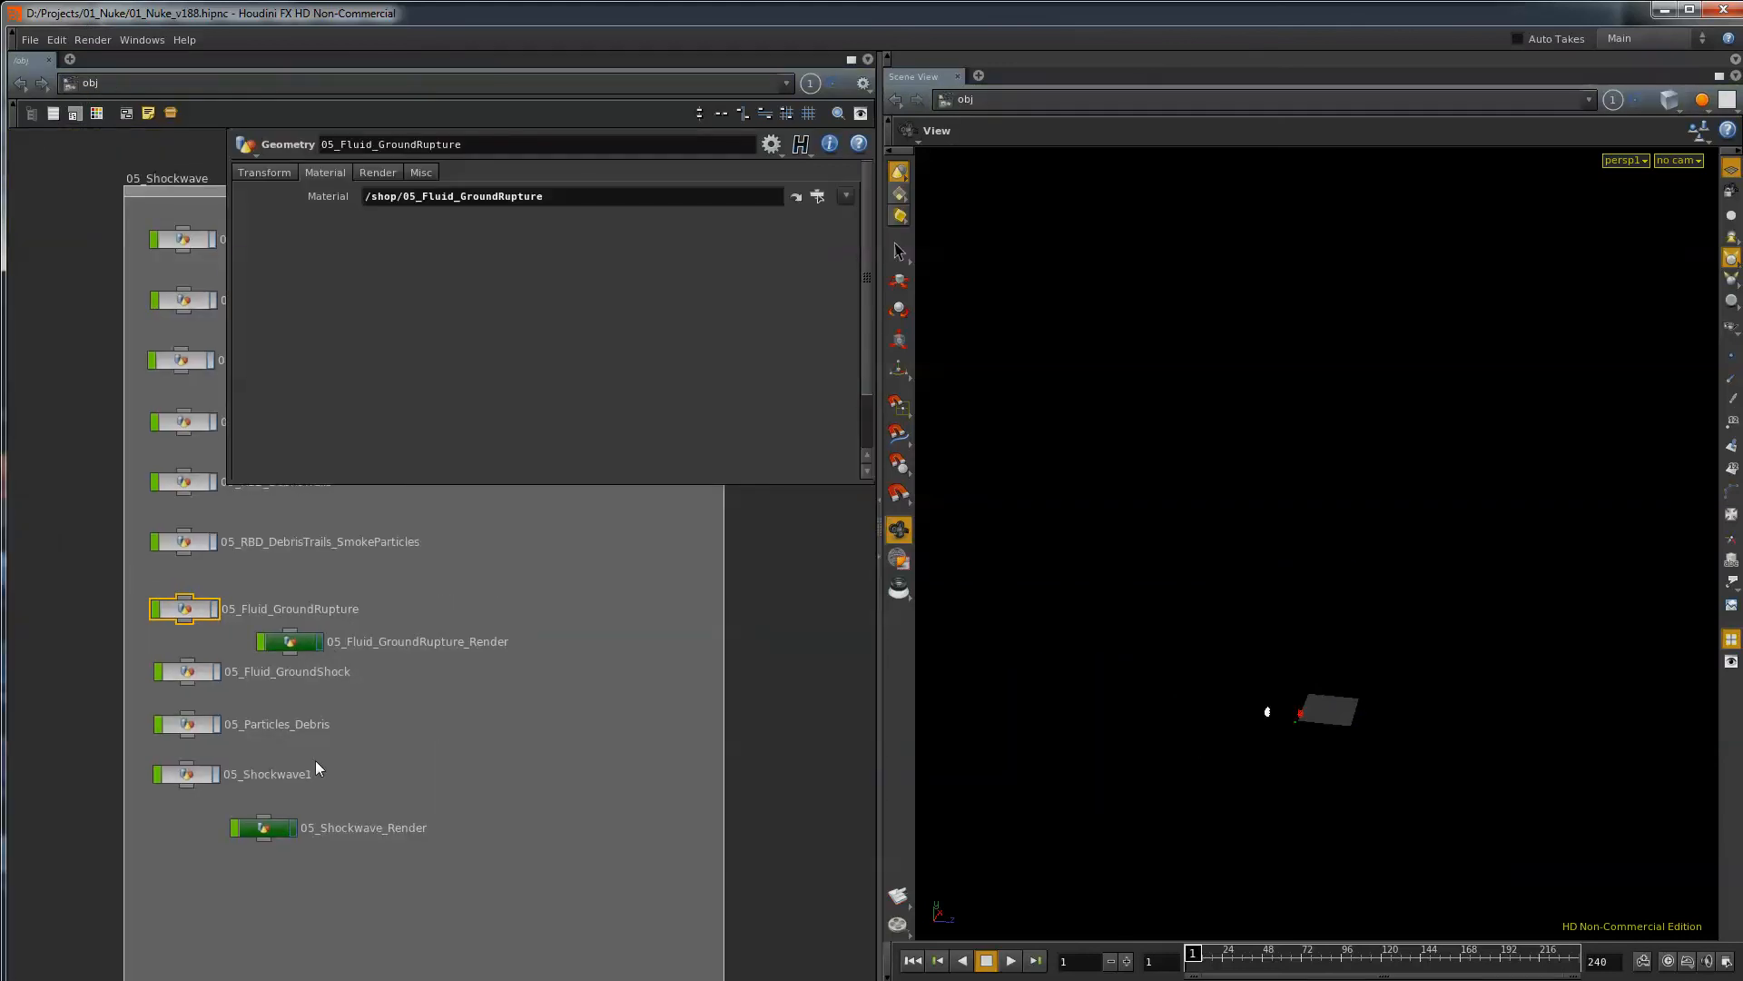
scroll(227, 685, "up", 1)
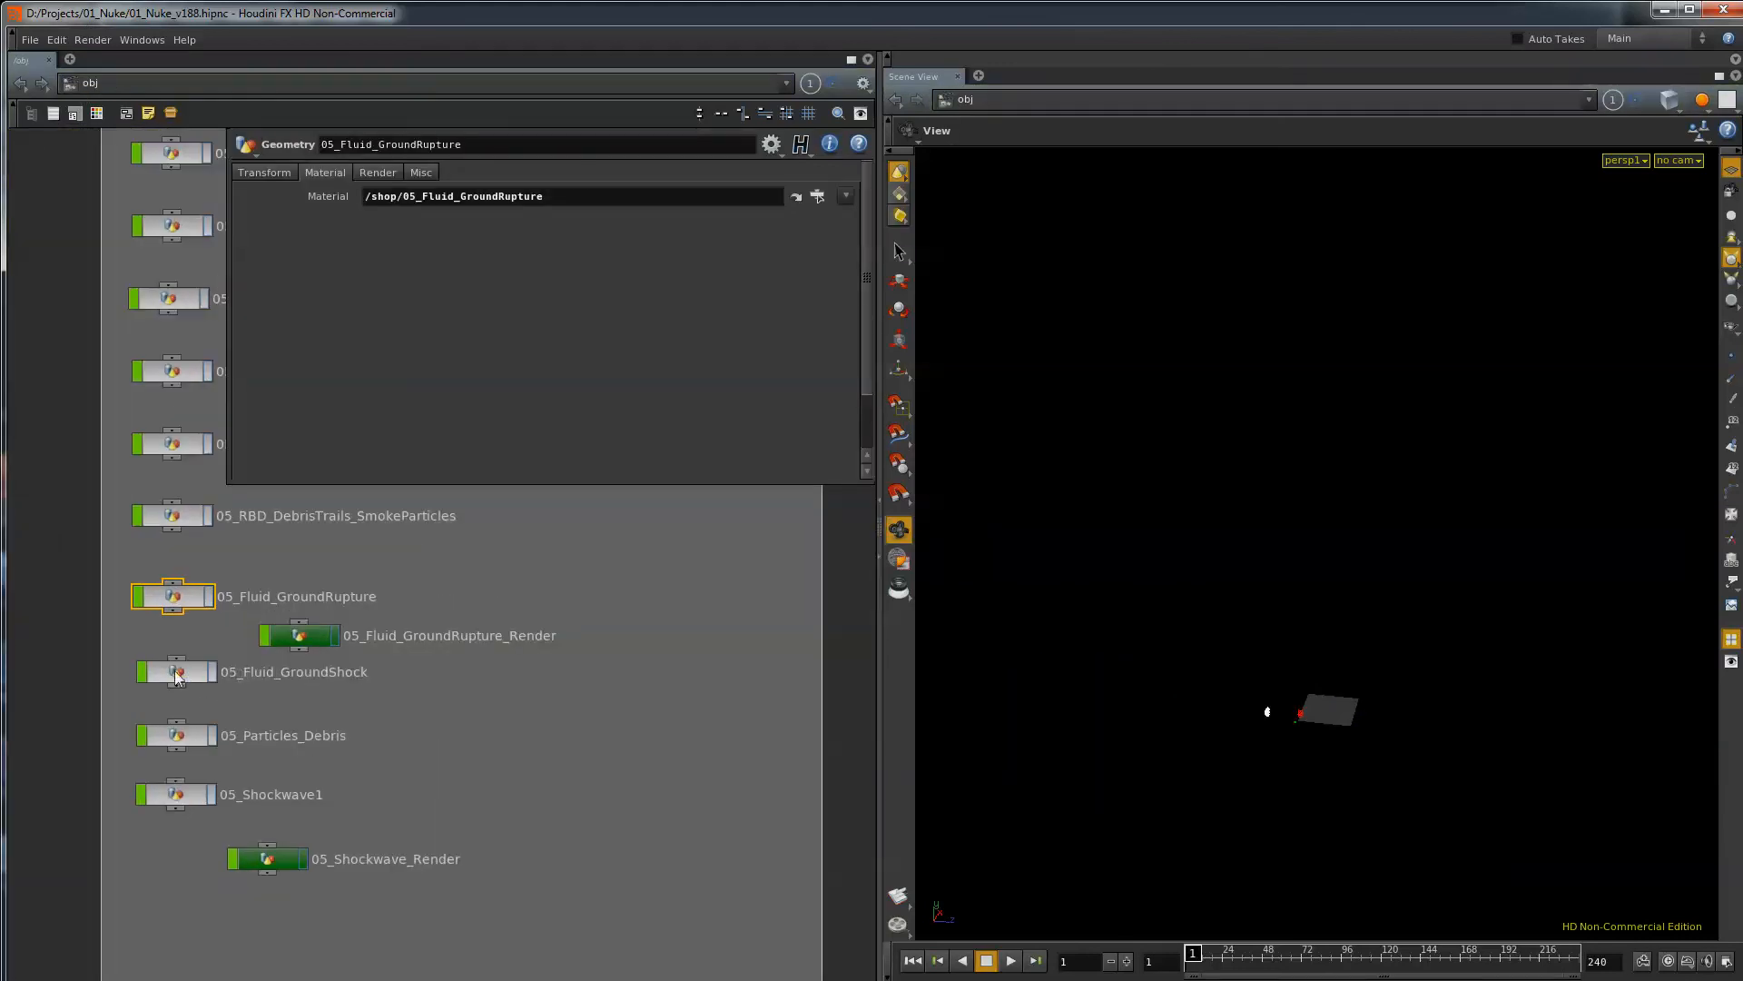
left_click(177, 677)
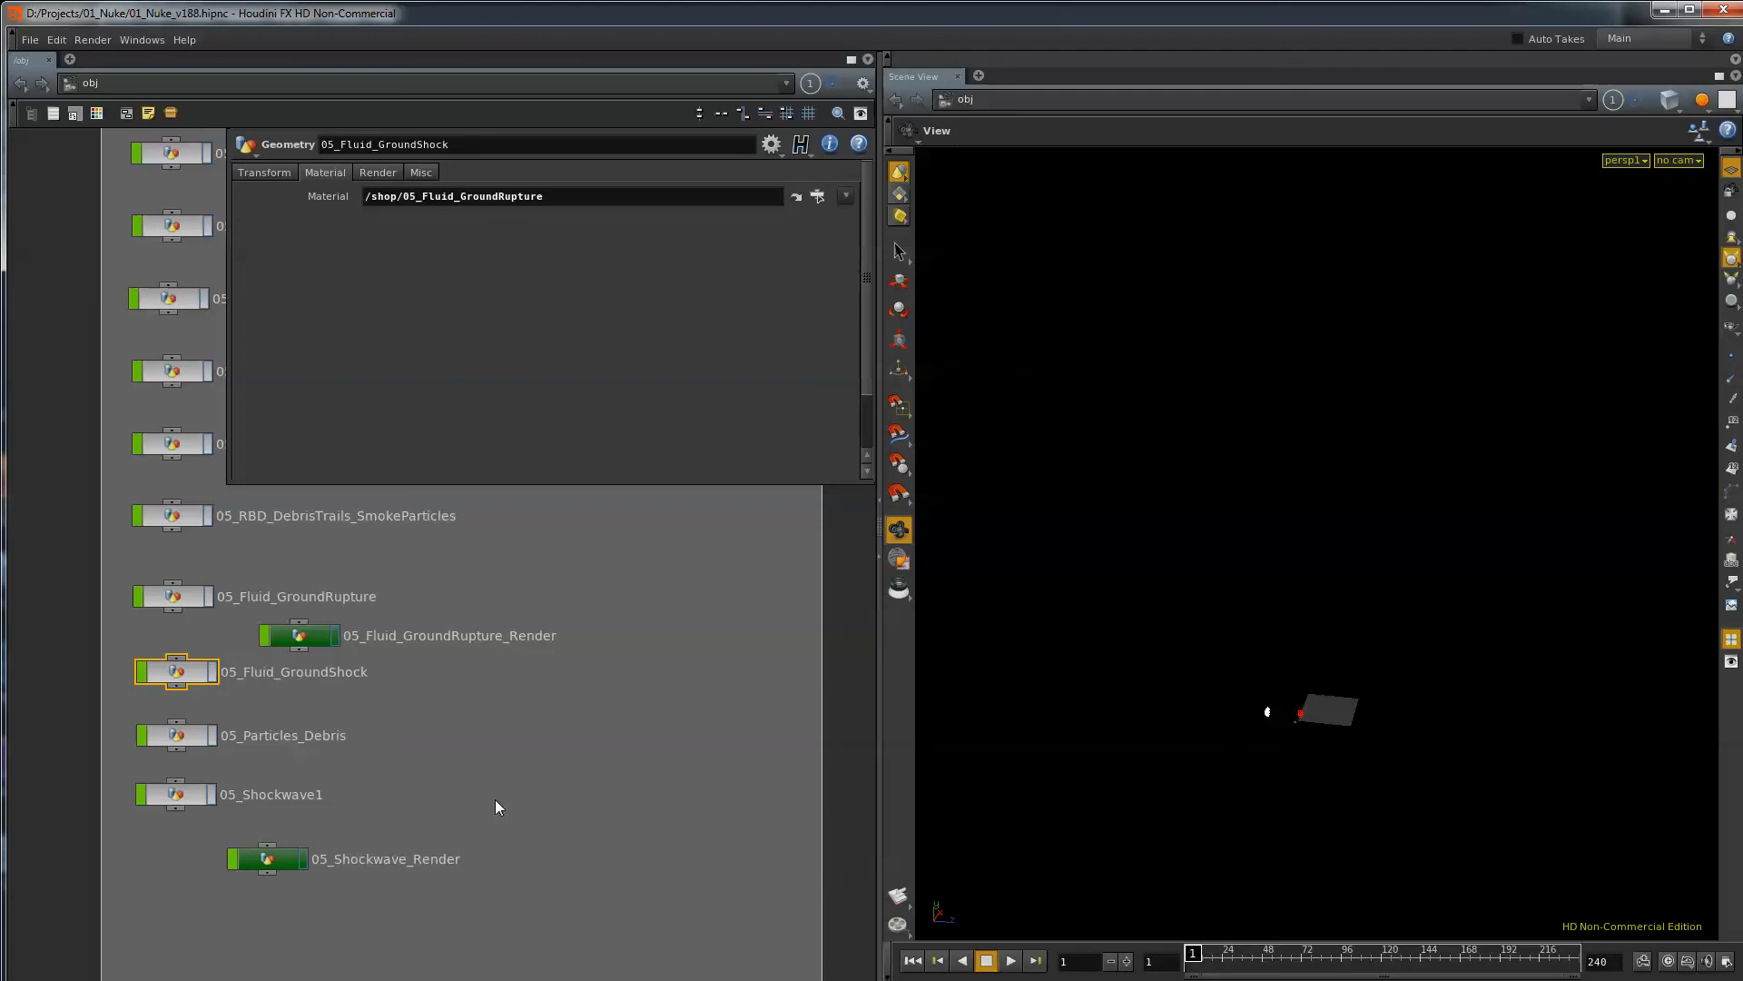
Switch to FrameCycler, rewind the render and play it through to examine the ground shock smoke.
key("alt+Tab")
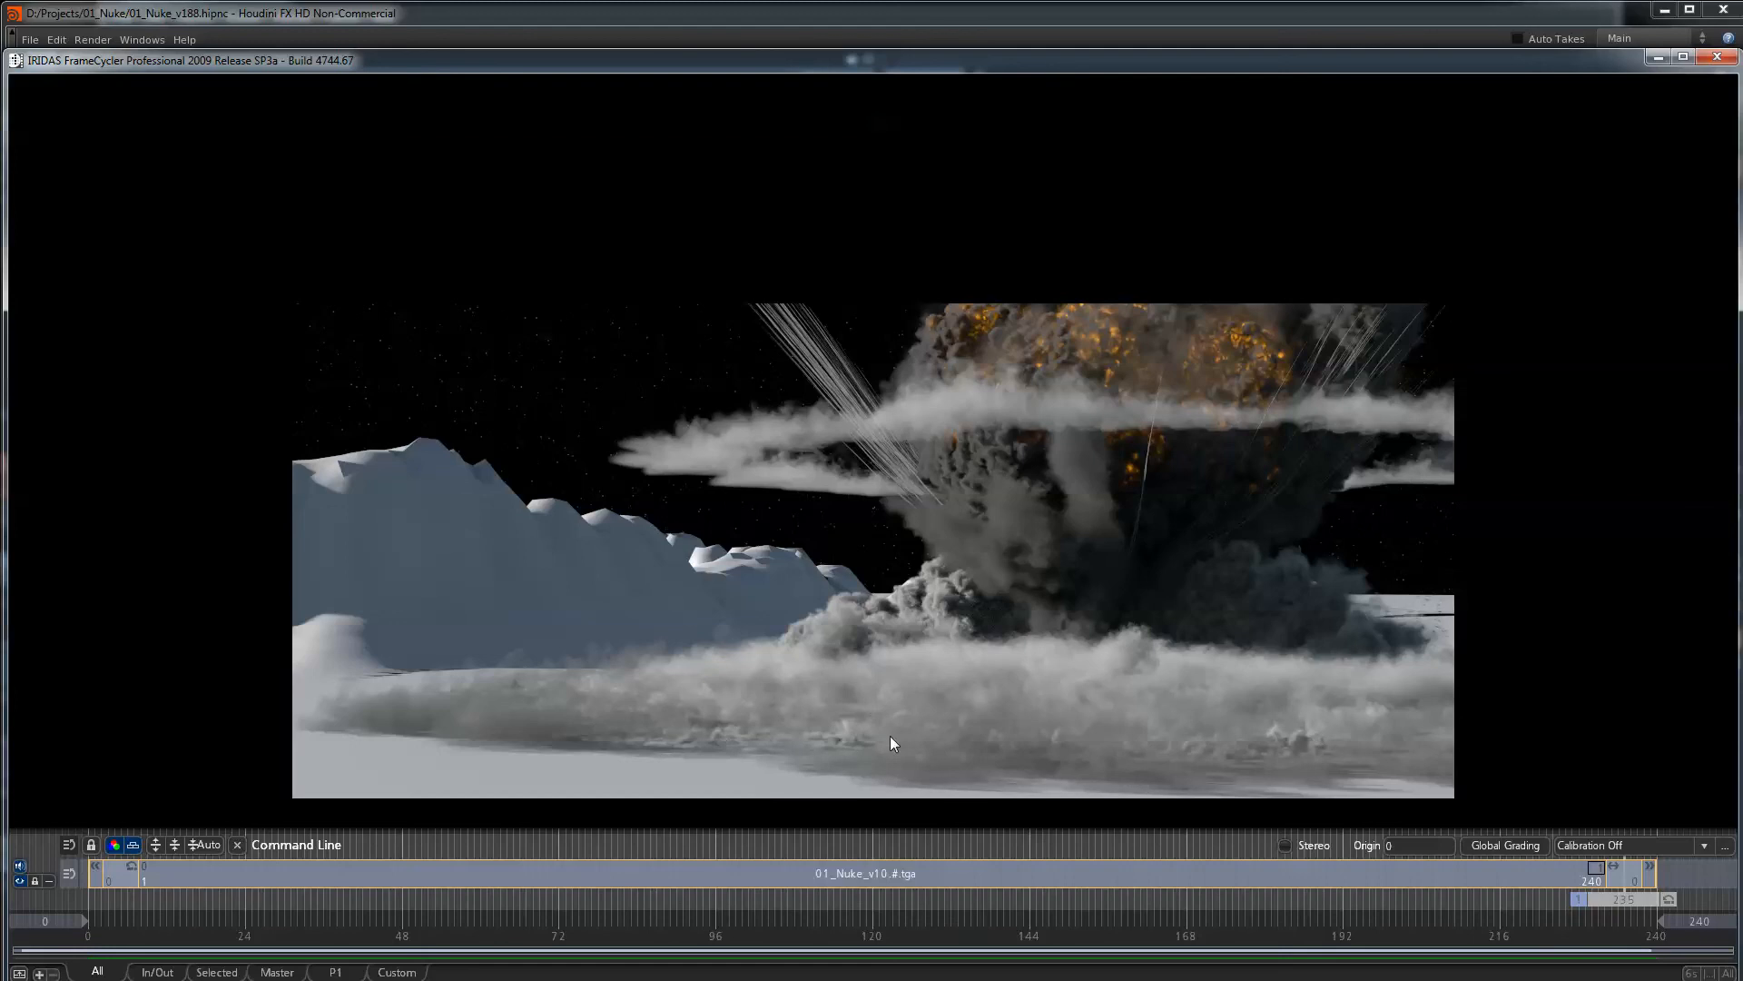
left_click_drag(1639, 900, 1353, 899)
key("space")
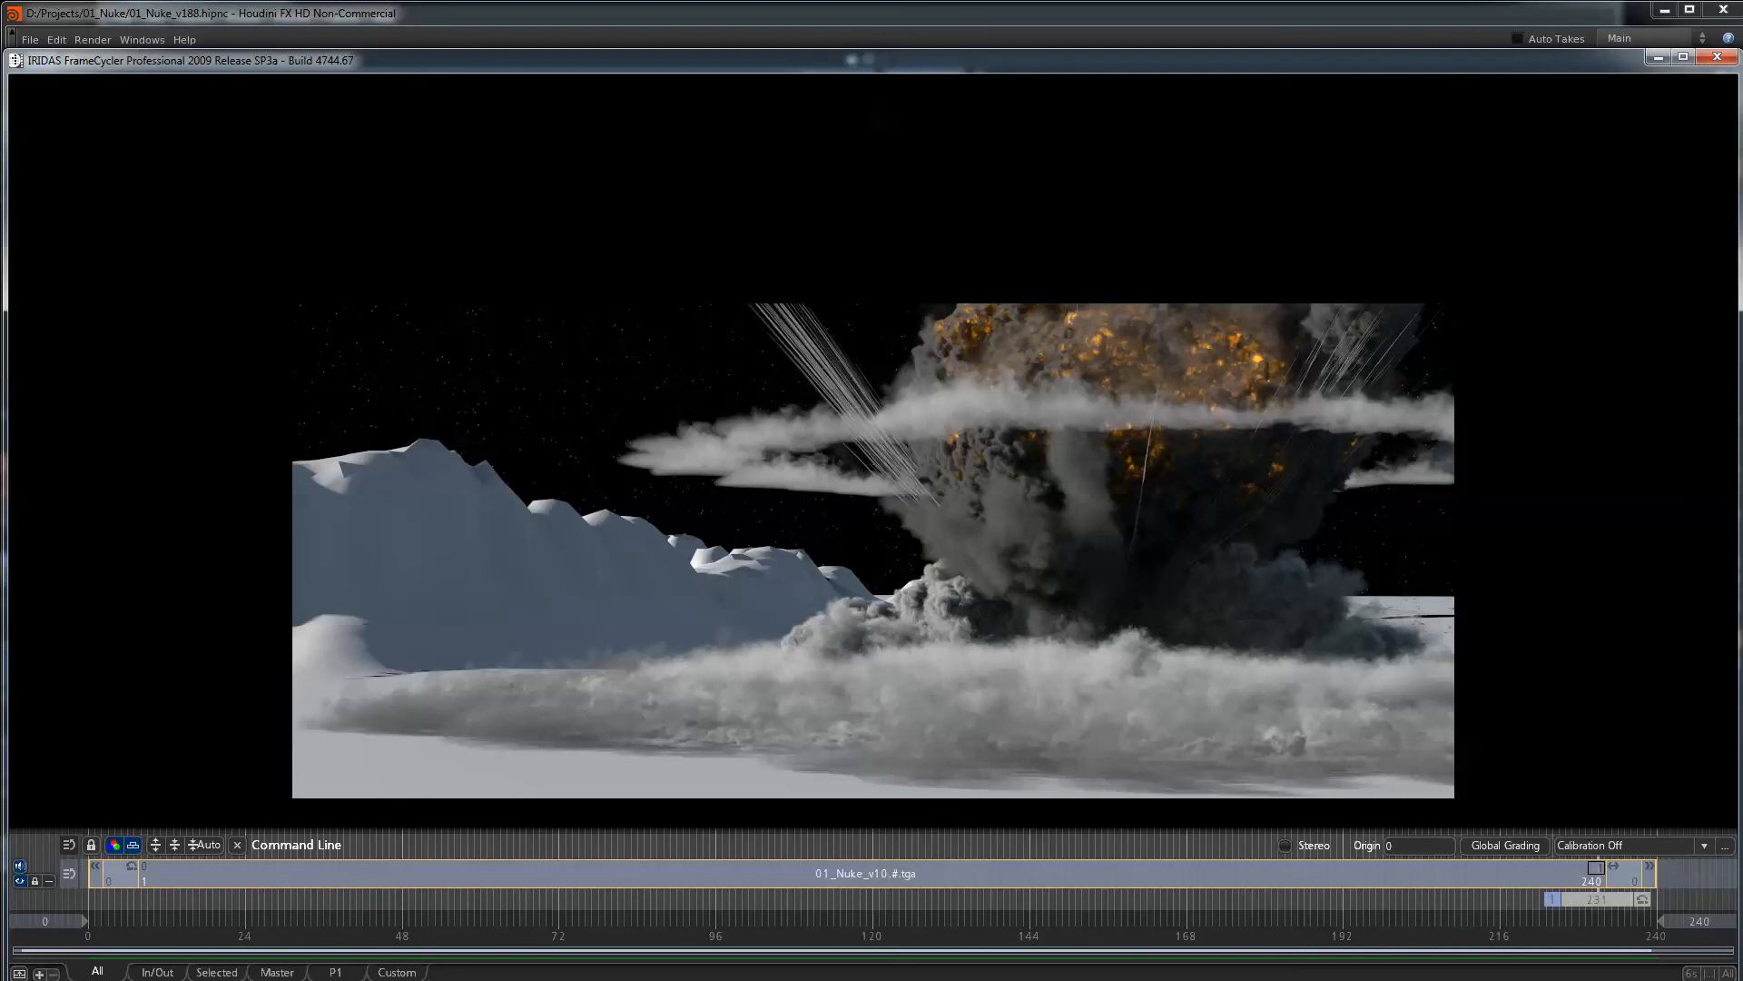
key("alt+Tab")
key("alt+Tab")
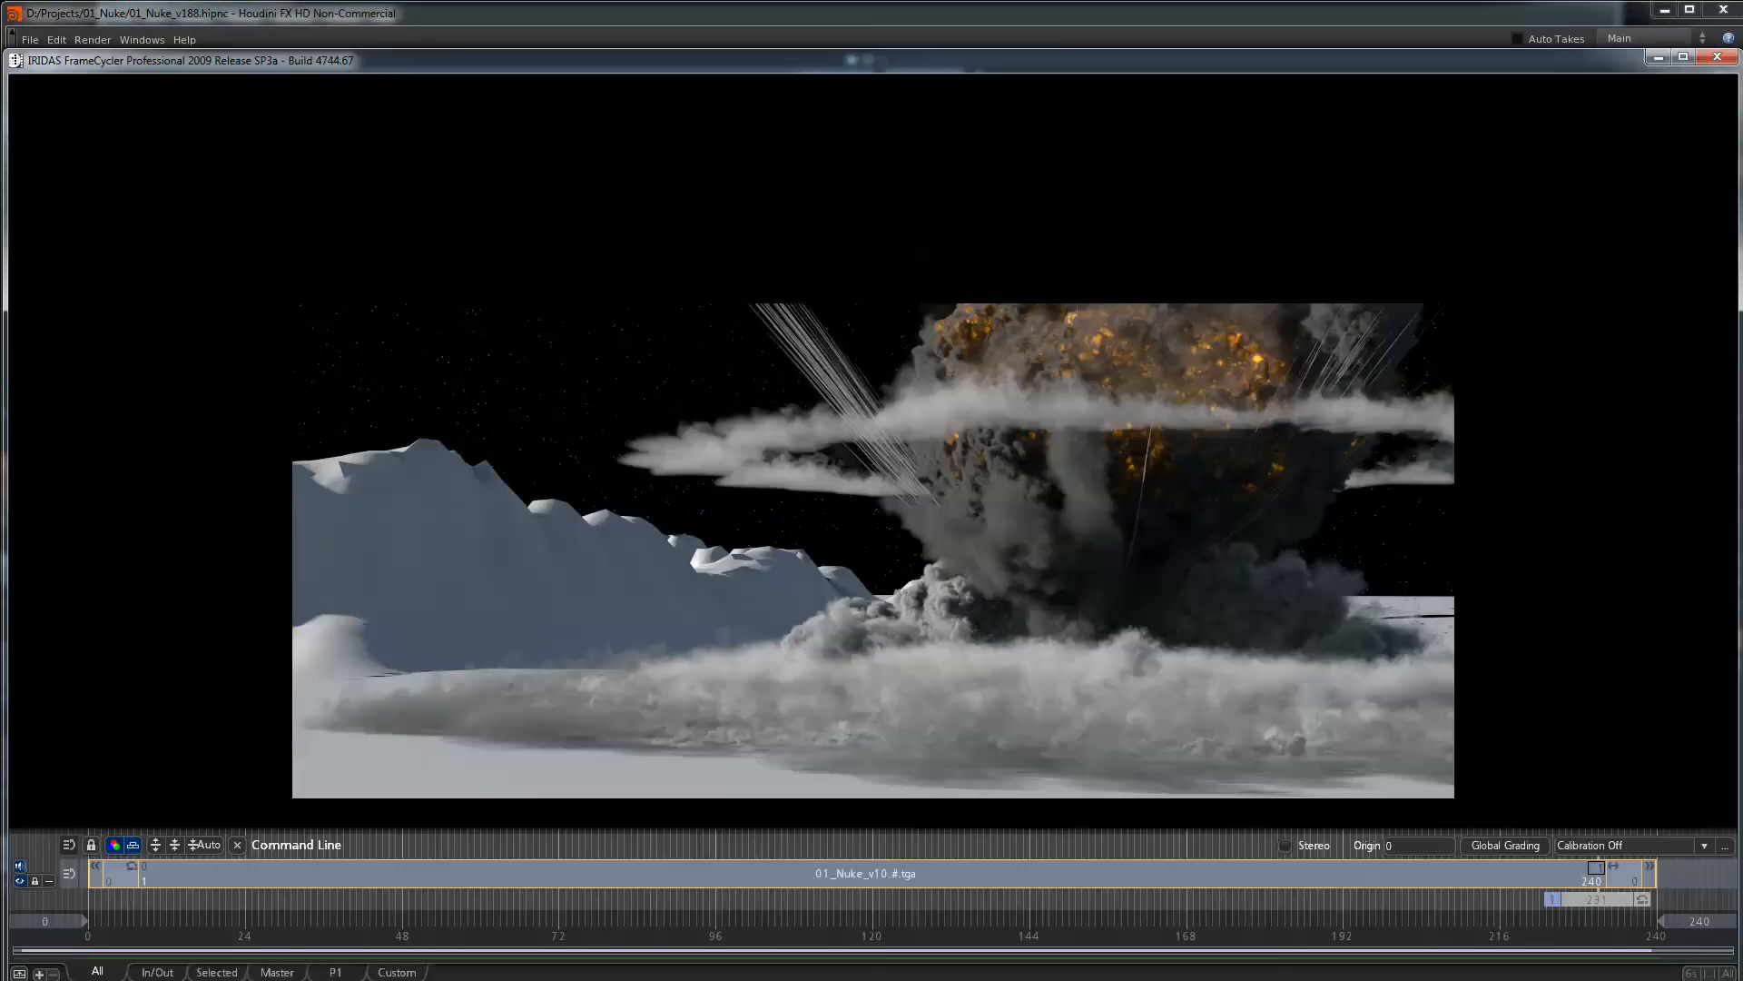